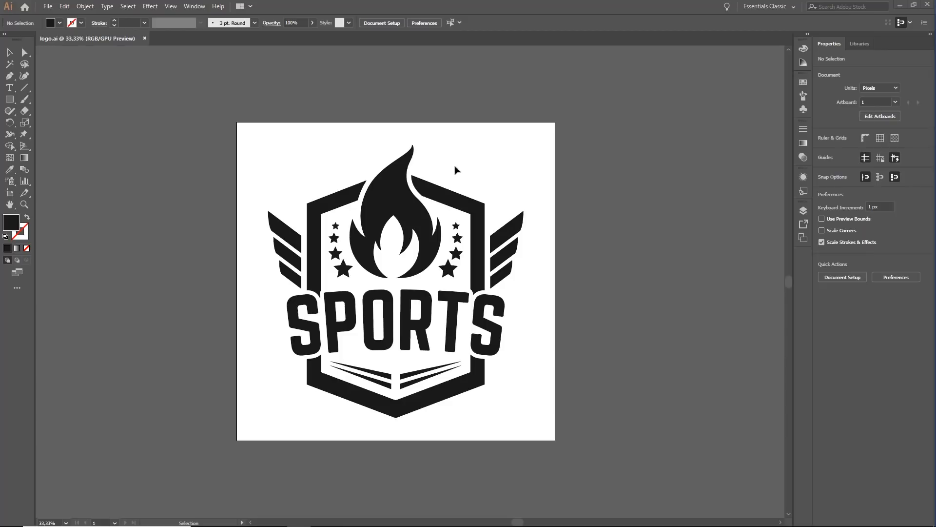
# Step: Examine the logo's separate vector shapes, including the hexagonal frame
pyautogui.moveTo(284, 148); pyautogui.dragTo(598, 451)
pyautogui.click(561, 166)
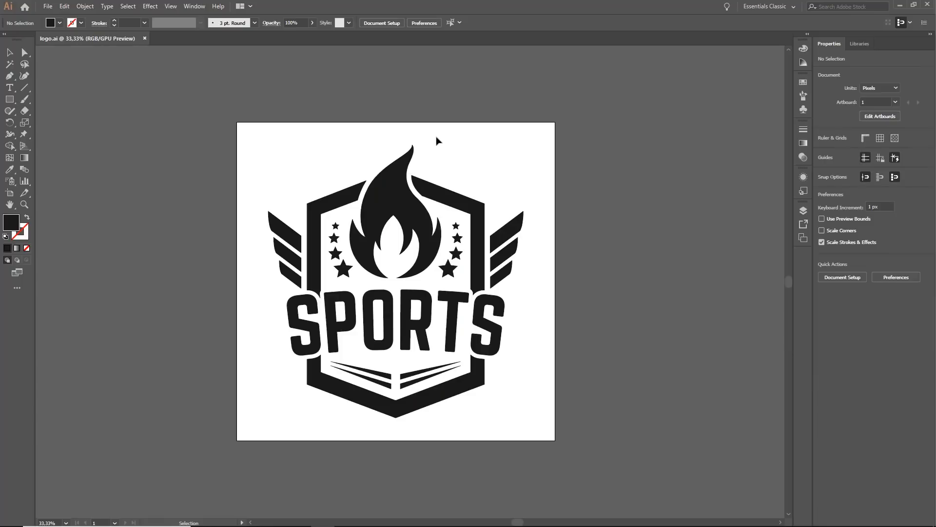
pyautogui.click(338, 198)
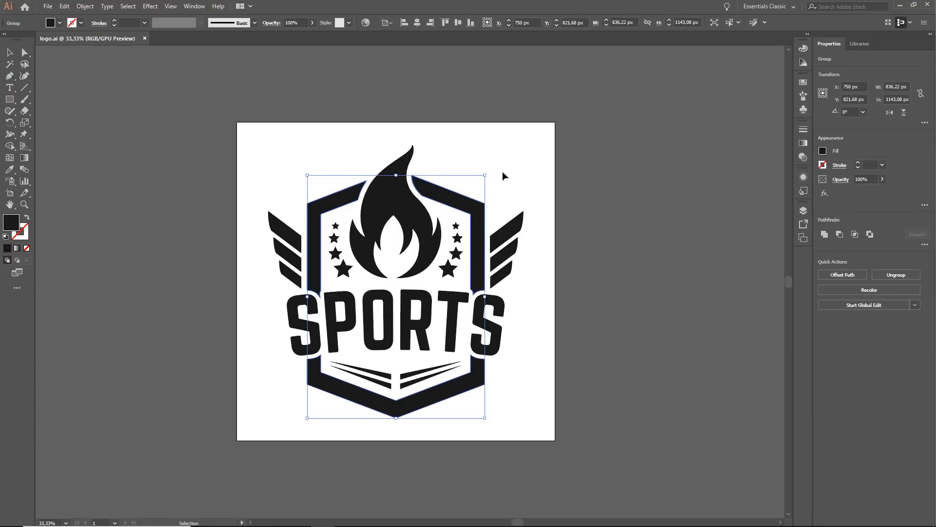
pyautogui.click(507, 223)
pyautogui.click(551, 272)
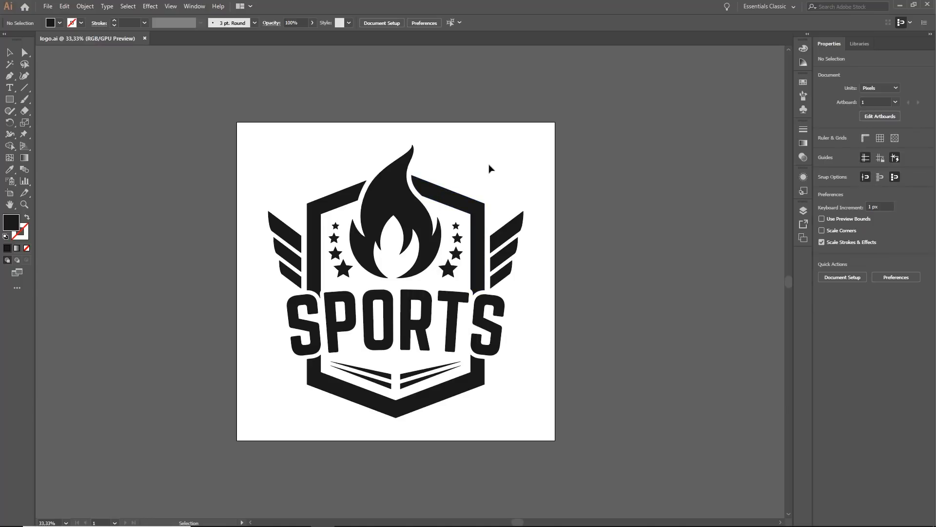
pyautogui.press('a')
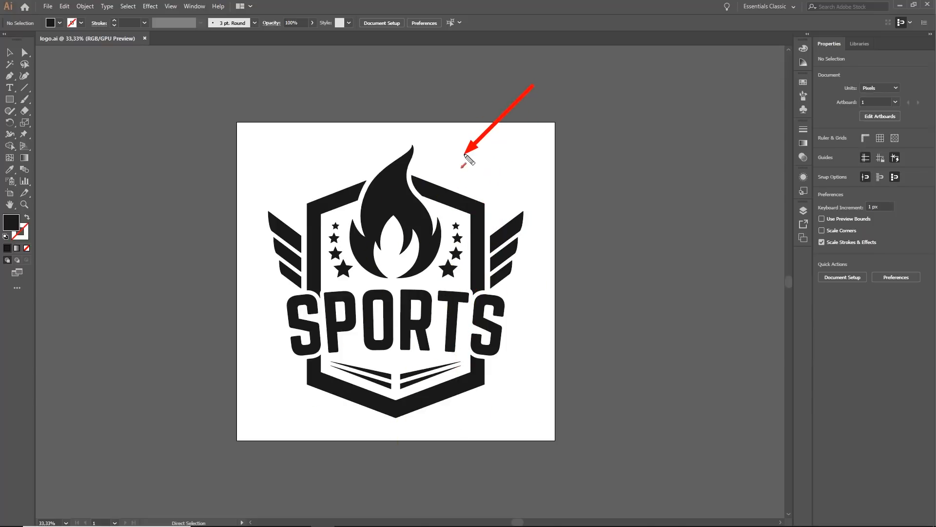
pyautogui.press('v')
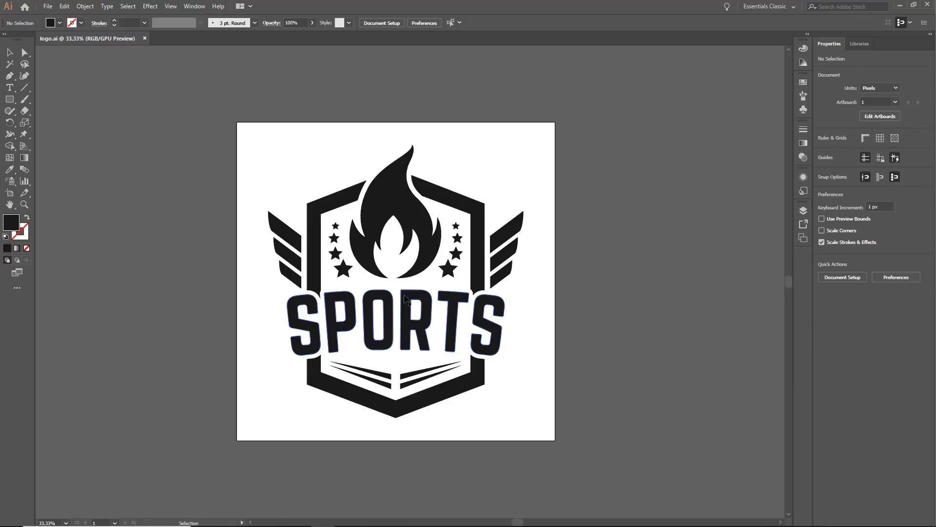
# Step: Select the SPORTS lettering and check which Expand commands are available for it
pyautogui.click(414, 317)
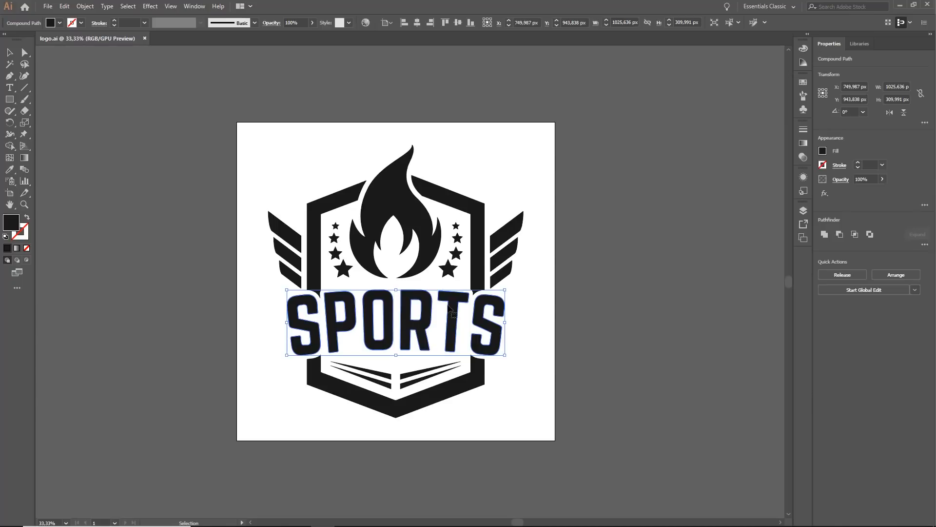
pyautogui.hotkey('ctrl', '2')
pyautogui.moveTo(147, 204); pyautogui.dragTo(89, 14)
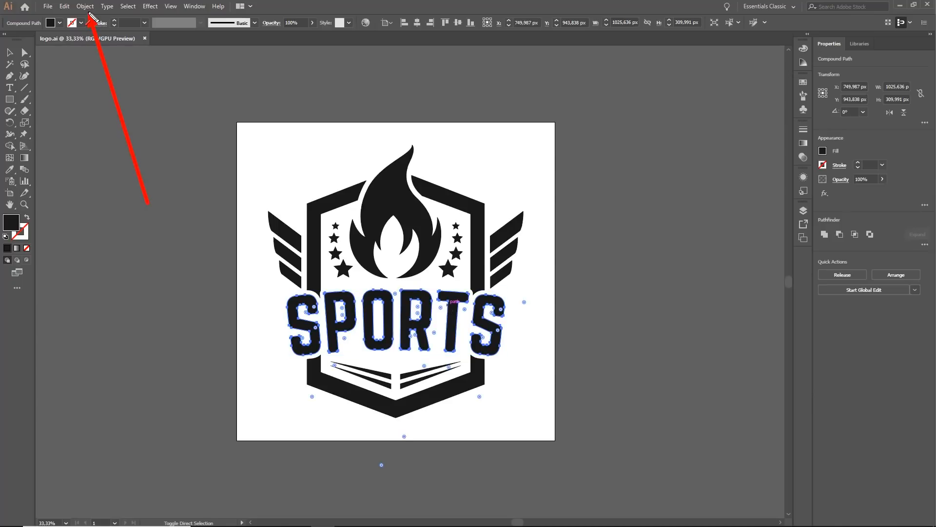
pyautogui.press('Escape')
pyautogui.click(85, 6)
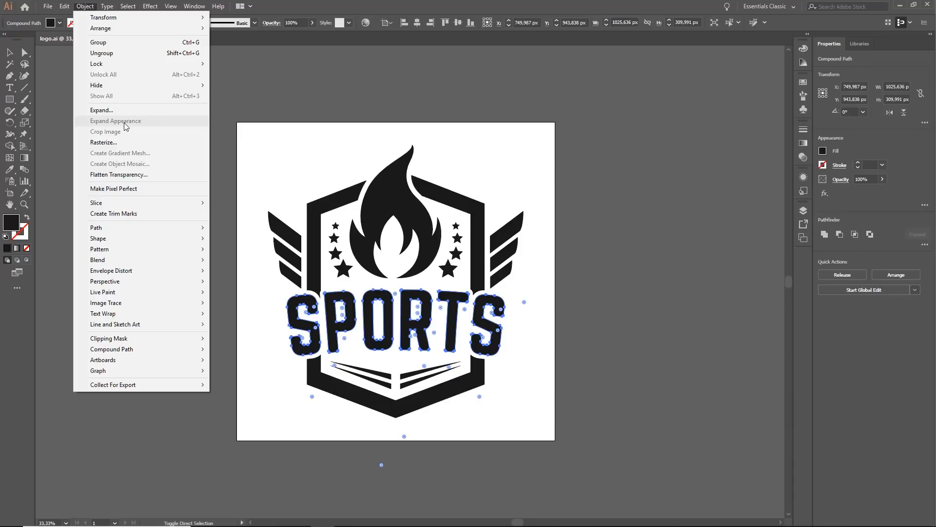
pyautogui.click(275, 136)
pyautogui.click(275, 137)
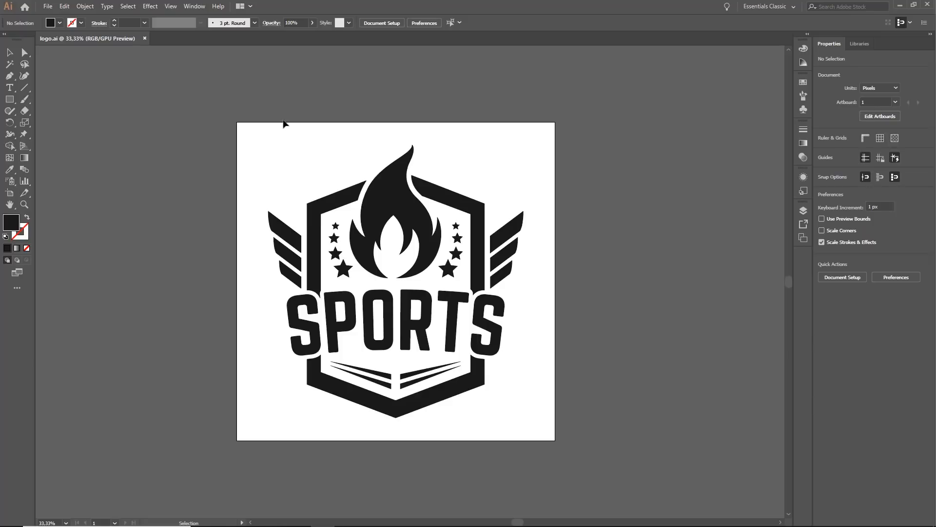
# Step: Try saving a copy of the logo to the desktop (Área de Trabalho) as an Adobe Illustrator (*.AI) file
pyautogui.click(49, 8)
pyautogui.click(66, 97)
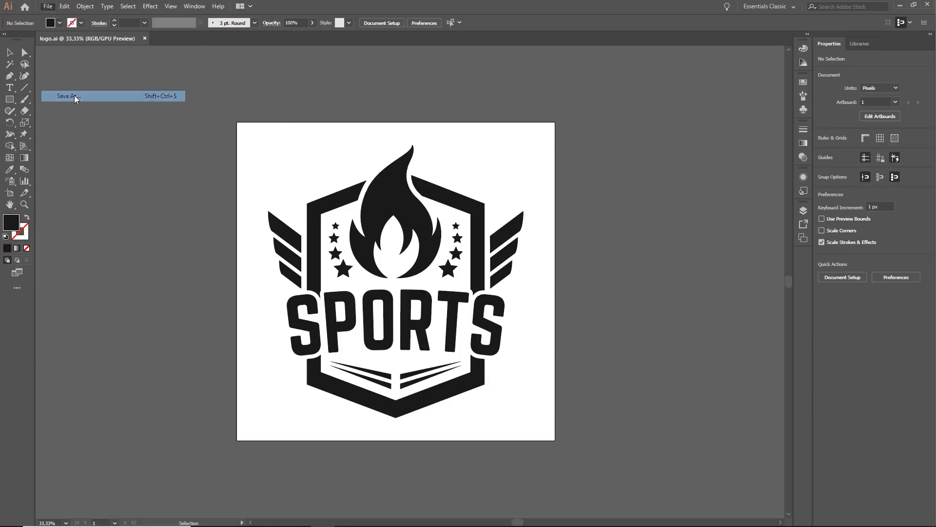
pyautogui.click(307, 242)
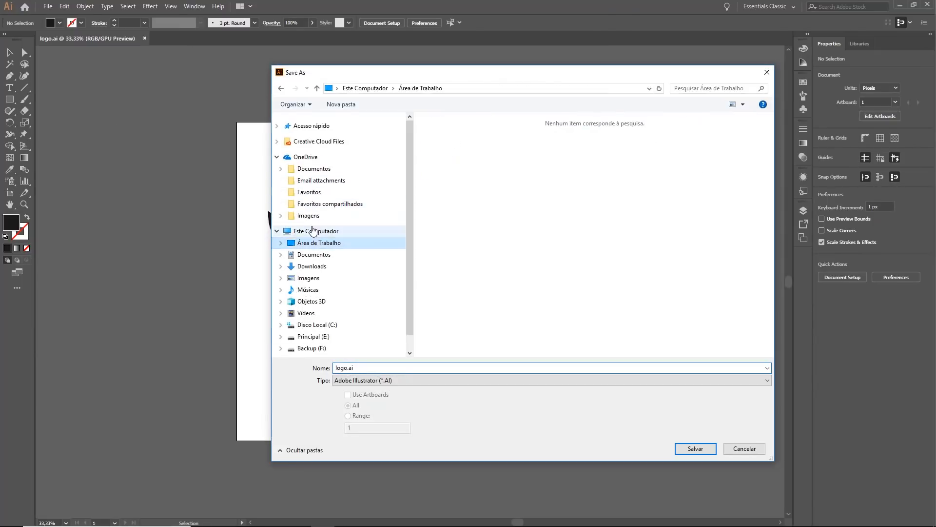
pyautogui.click(277, 231)
pyautogui.click(277, 156)
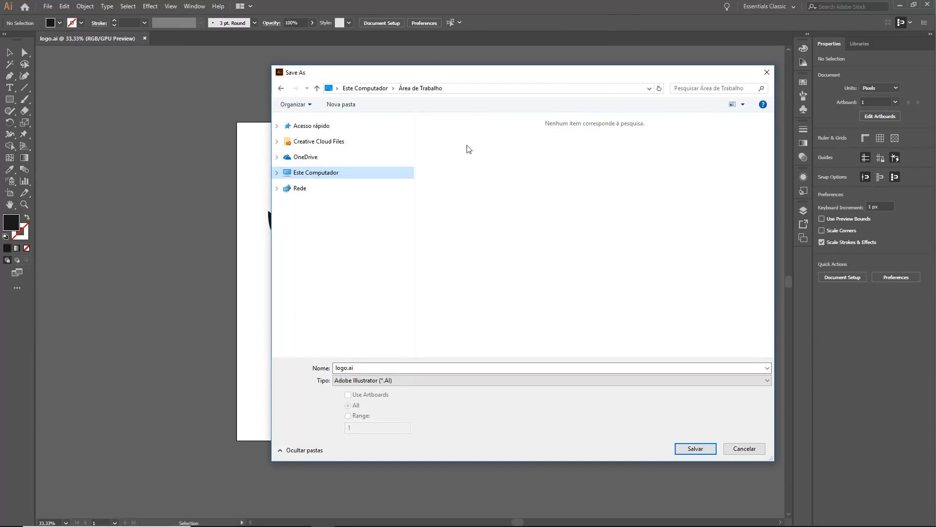
pyautogui.moveTo(424, 74); pyautogui.dragTo(399, 81)
pyautogui.doubleClick(348, 372)
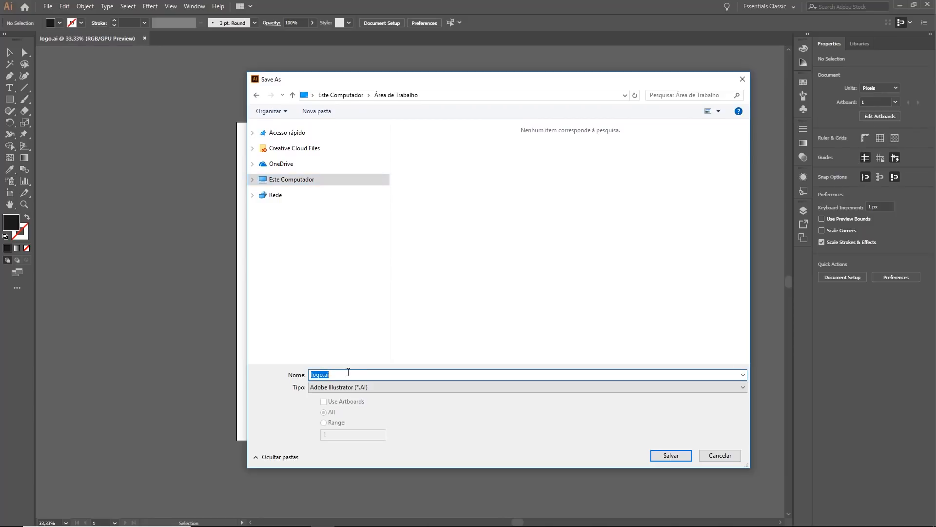
pyautogui.click(664, 460)
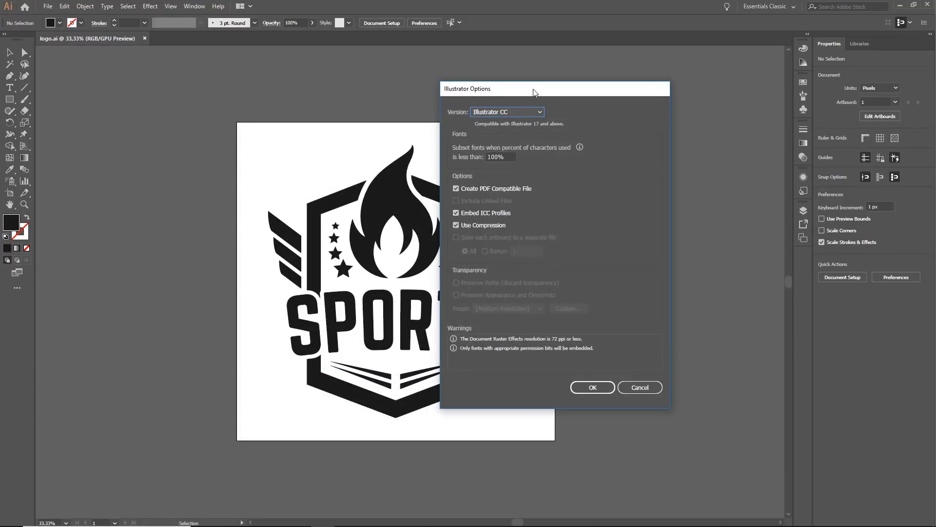
# Step: Choose the legacy Illustrator 8 version in the Illustrator save options and cancel the save
pyautogui.moveTo(432, 96); pyautogui.dragTo(371, 126)
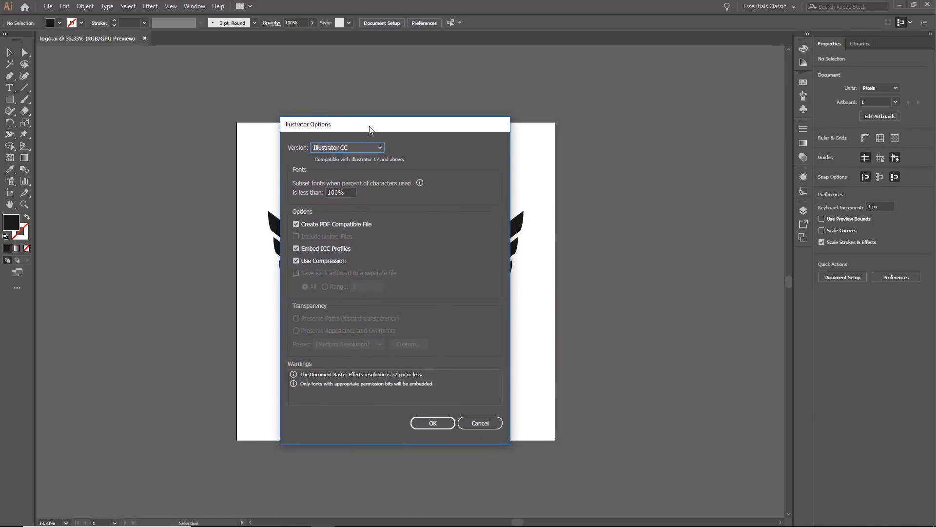
pyautogui.click(322, 148)
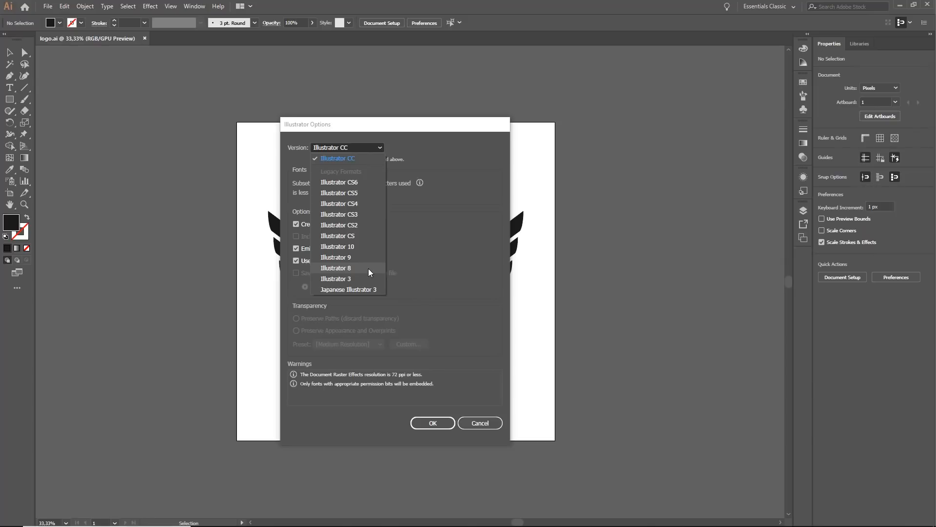
pyautogui.click(369, 272)
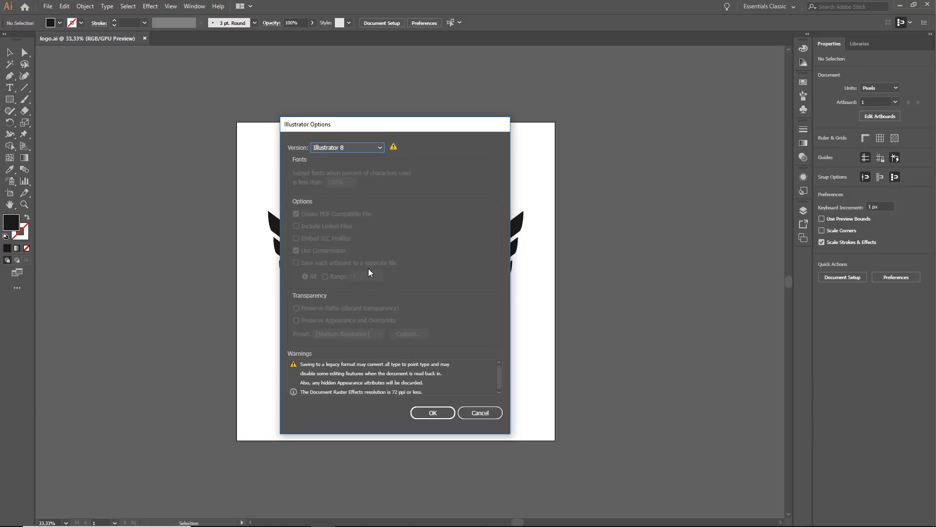
pyautogui.click(480, 413)
# Step: Switch to Cinema 4D and open logo8.ai, accepting the Illustrator import settings in centimeters with Connect Splines enabled
pyautogui.click(927, 5)
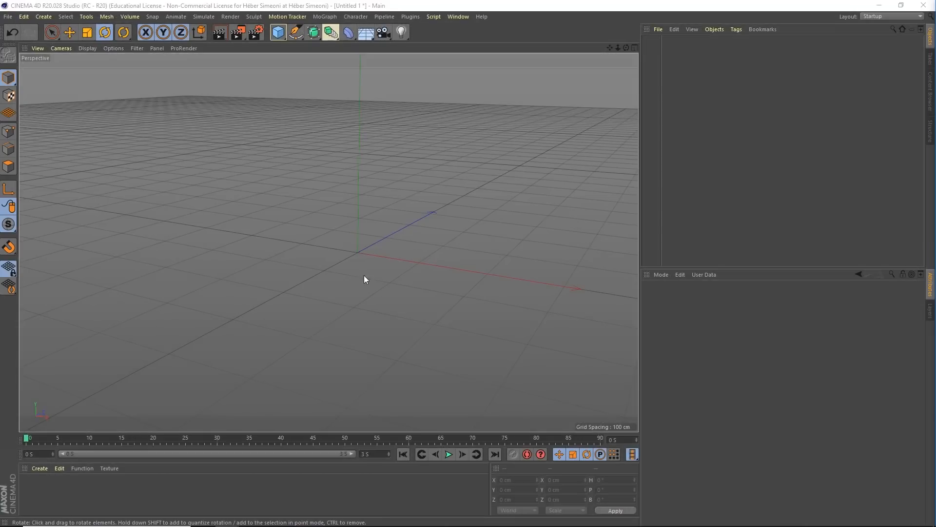
pyautogui.keyDown('alt'); pyautogui.moveTo(328, 251); pyautogui.dragTo(296, 230); pyautogui.keyUp('alt')
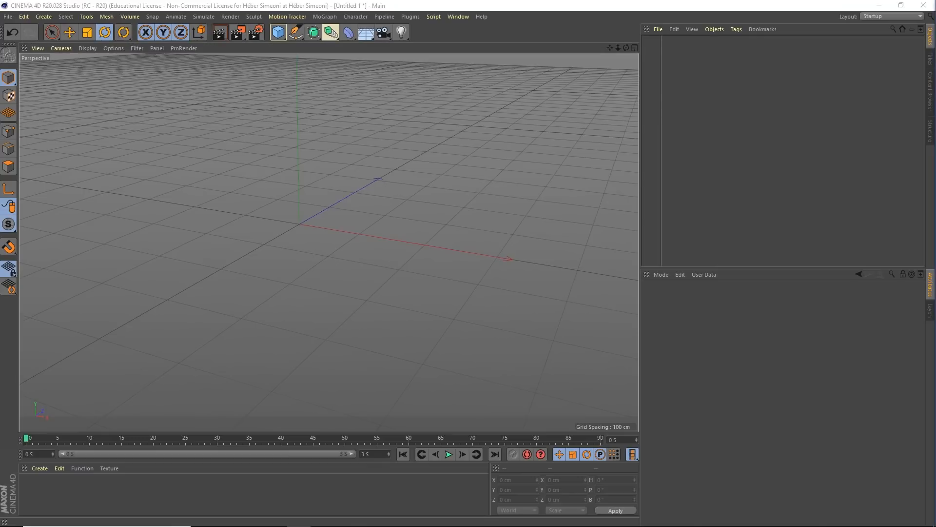
pyautogui.moveTo(71, 227)
pyautogui.mouseDown()
pyautogui.moveTo(54, 79)
pyautogui.moveTo(10, 23)
pyautogui.mouseUp()
pyautogui.moveTo(138, 180); pyautogui.dragTo(11, 20)
pyautogui.click(9, 17)
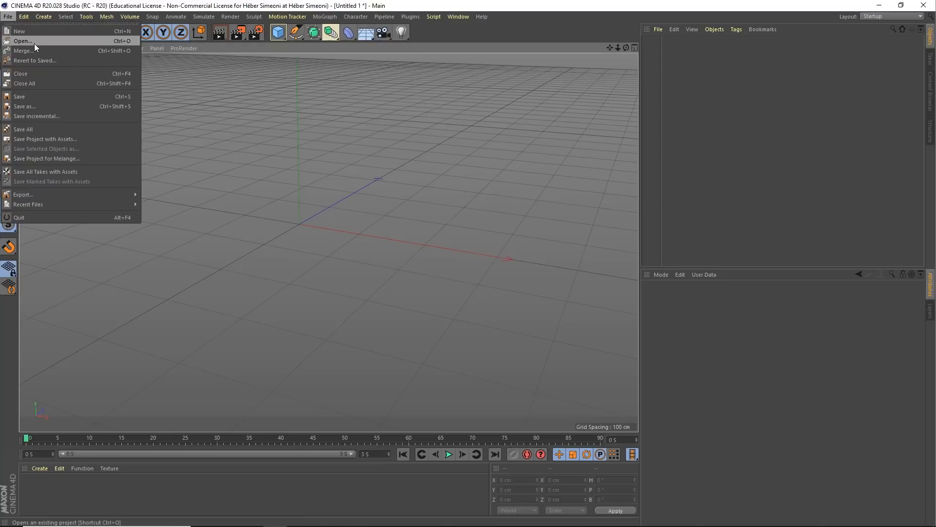
pyautogui.click(23, 41)
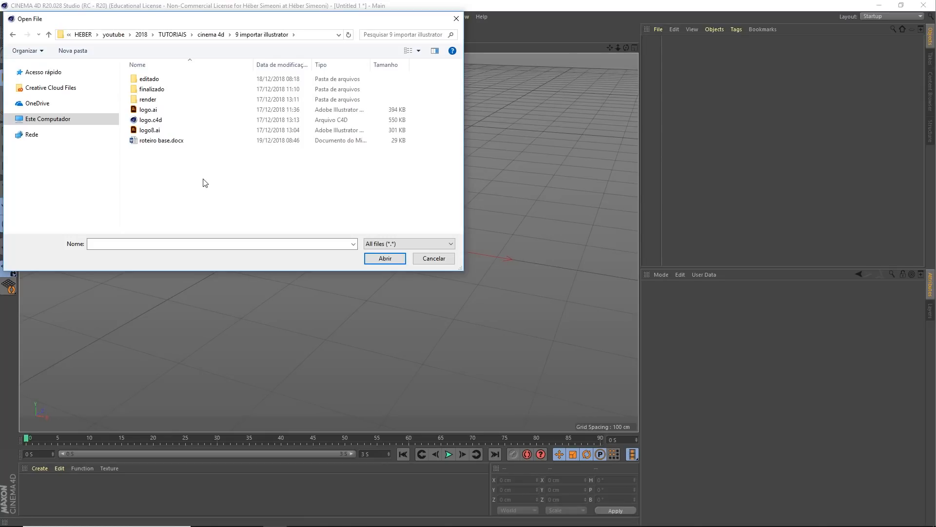
pyautogui.click(146, 130)
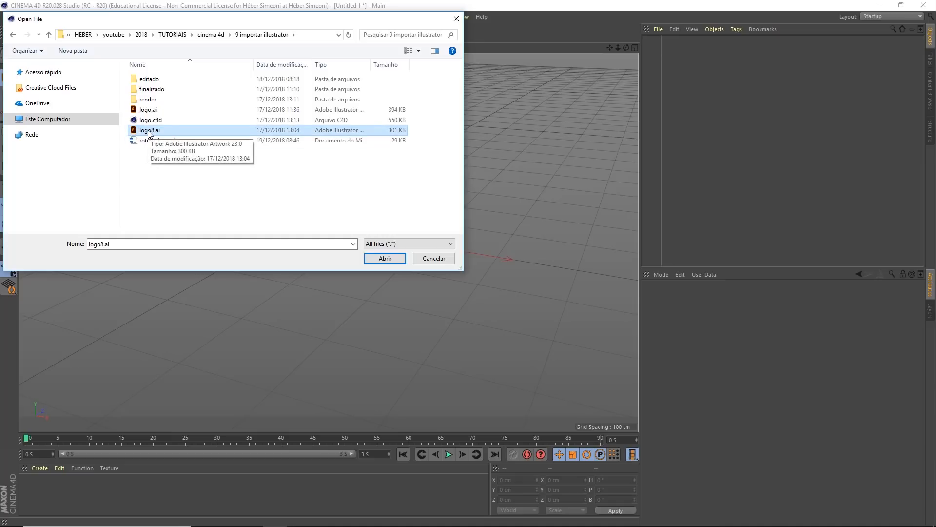
pyautogui.click(390, 262)
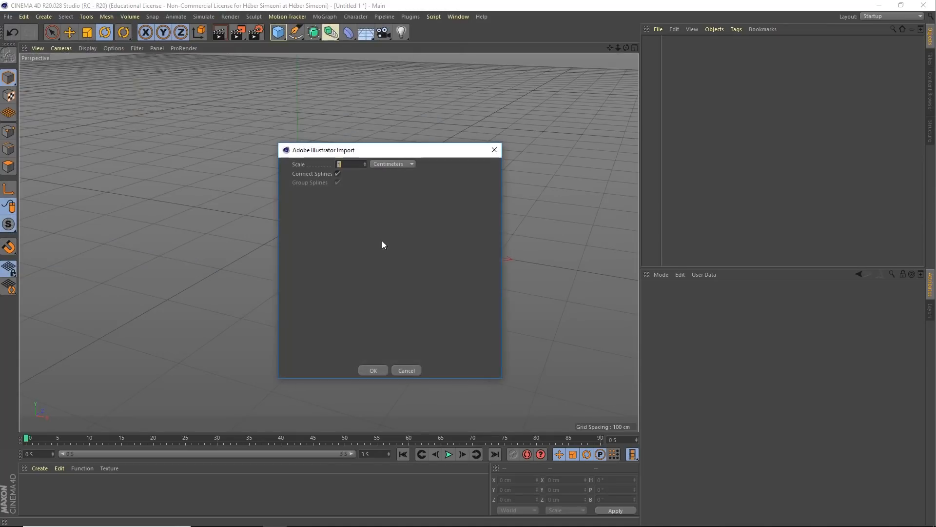
pyautogui.moveTo(354, 152); pyautogui.dragTo(378, 130)
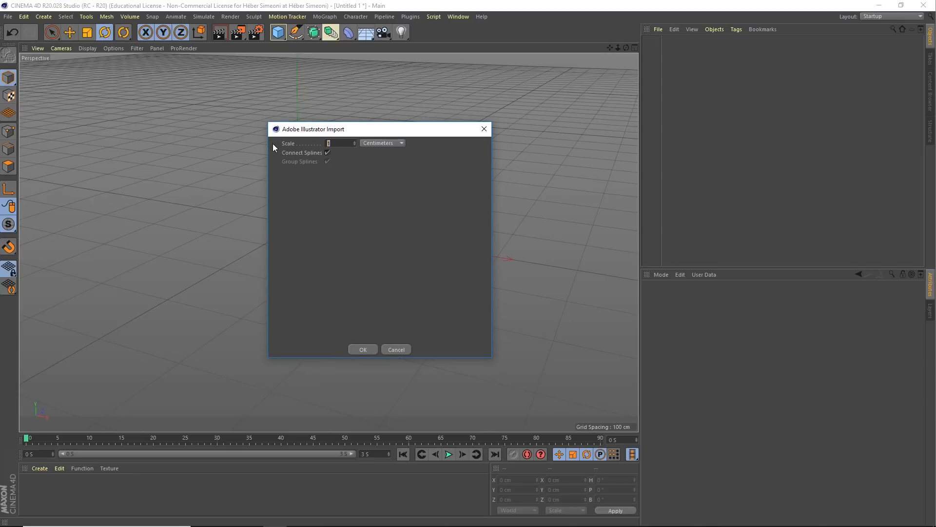
pyautogui.click(363, 349)
# Step: Examine where the imported logo splines sit relative to the world origin
pyautogui.scroll(-10, 376, 244)
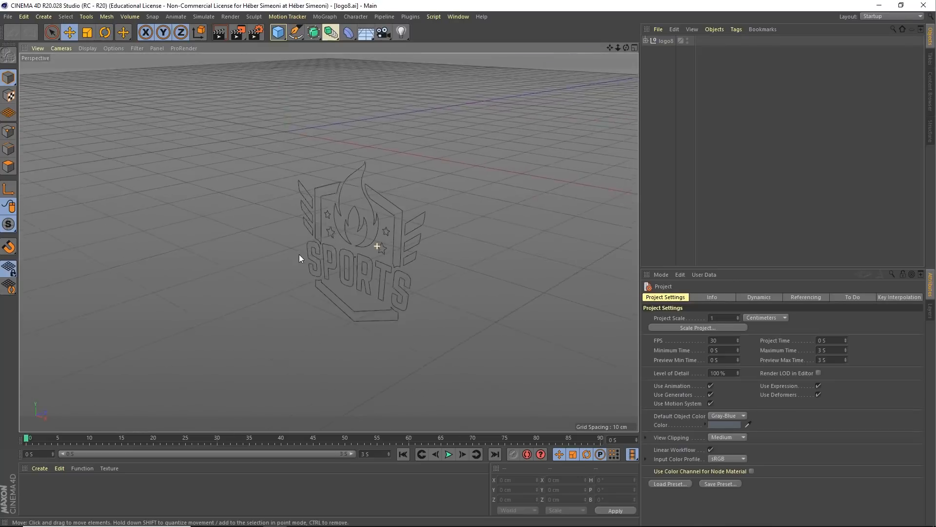
pyautogui.scroll(8, 328, 250)
pyautogui.scroll(-5, 302, 249)
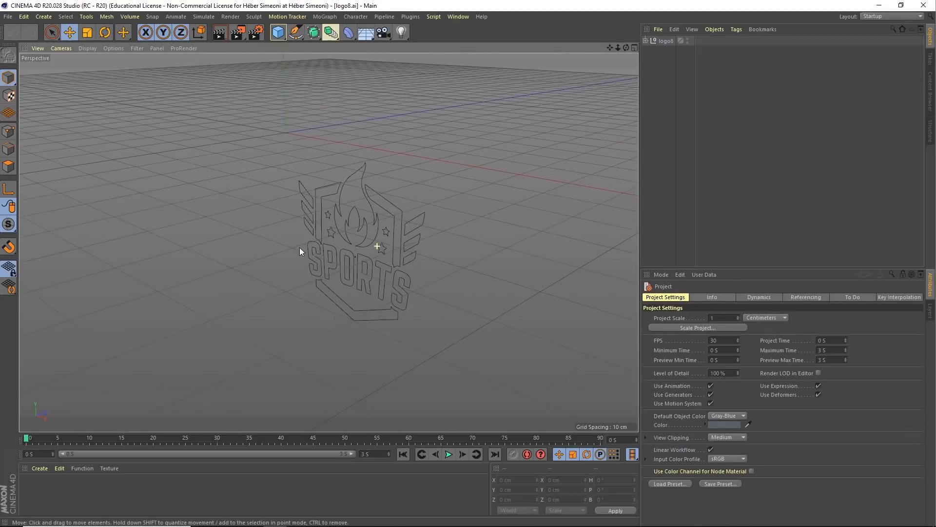
pyautogui.scroll(3, 391, 239)
pyautogui.moveTo(392, 239)
pyautogui.keyDown('alt'); pyautogui.mouseDown()
pyautogui.moveTo(445, 215)
pyautogui.moveTo(297, 243)
pyautogui.moveTo(341, 263)
pyautogui.moveTo(356, 225)
pyautogui.moveTo(344, 272)
pyautogui.moveTo(401, 230)
pyautogui.moveTo(370, 250)
pyautogui.moveTo(373, 242)
pyautogui.moveTo(393, 294)
pyautogui.moveTo(344, 309)
pyautogui.moveTo(343, 275)
pyautogui.moveTo(381, 281)
pyautogui.moveTo(375, 264)
pyautogui.mouseUp(); pyautogui.keyUp('alt')
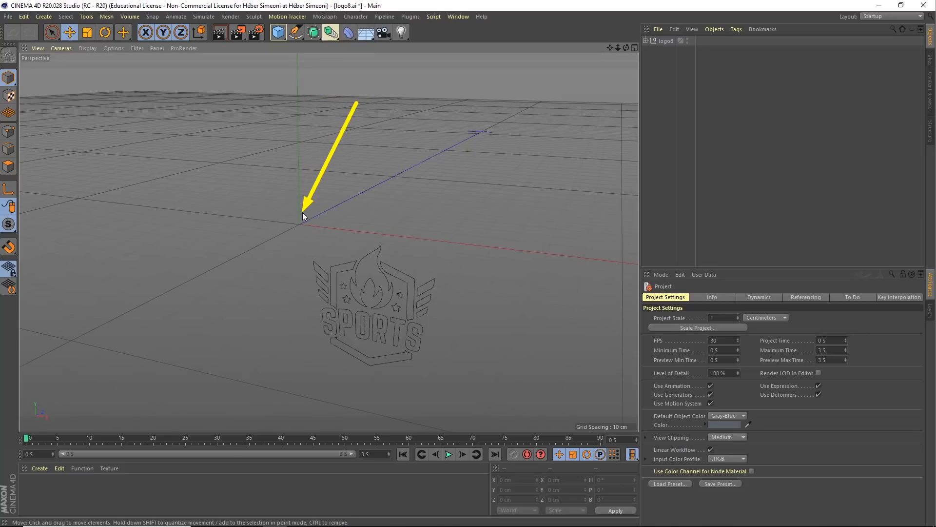
pyautogui.moveTo(362, 197)
pyautogui.keyDown('alt'); pyautogui.mouseDown(button='middle')
pyautogui.moveTo(343, 200)
pyautogui.moveTo(316, 247)
pyautogui.moveTo(263, 289)
pyautogui.mouseUp(button='middle'); pyautogui.keyUp('alt')
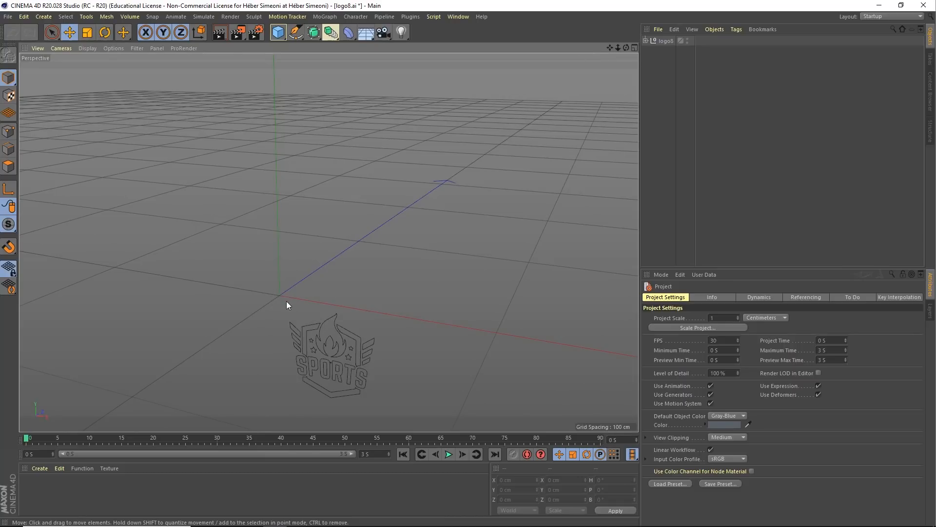
pyautogui.keyDown('alt'); pyautogui.moveTo(286, 301); pyautogui.dragTo(367, 233, button='middle'); pyautogui.keyUp('alt')
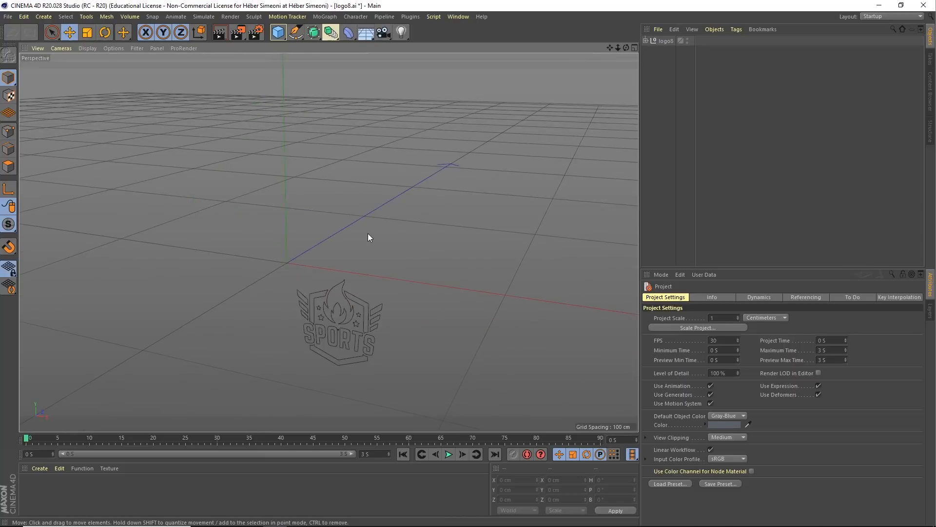
pyautogui.click(318, 323)
pyautogui.click(320, 296)
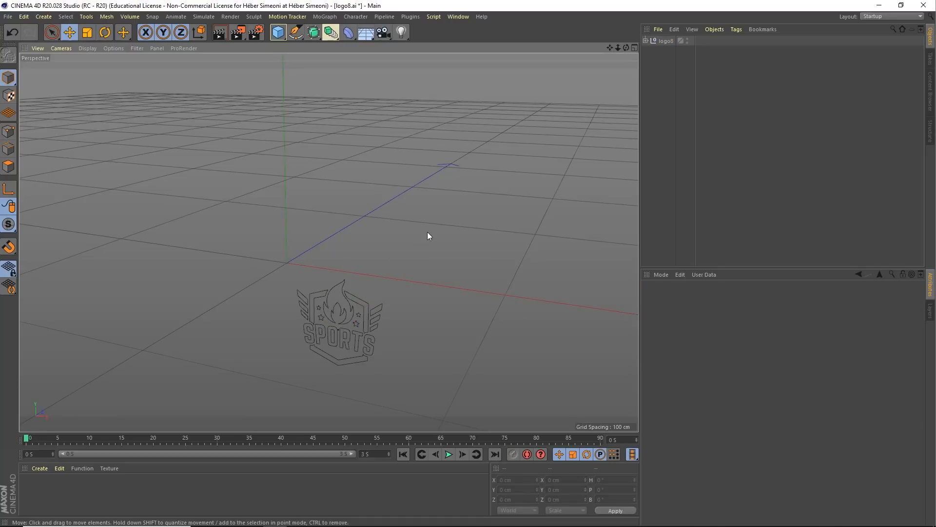
# Step: Reset the position, scale and rotation of the logo8 null with Reset PSR
pyautogui.moveTo(690, 189)
pyautogui.mouseDown()
pyautogui.moveTo(680, 66)
pyautogui.moveTo(666, 44)
pyautogui.mouseUp()
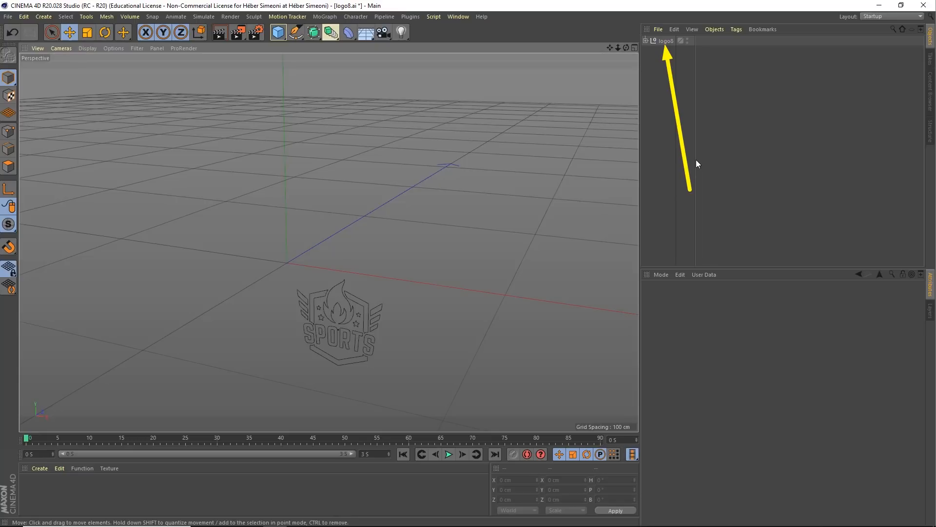
pyautogui.moveTo(641, 174)
pyautogui.mouseDown()
pyautogui.moveTo(653, 57)
pyautogui.moveTo(666, 45)
pyautogui.mouseUp()
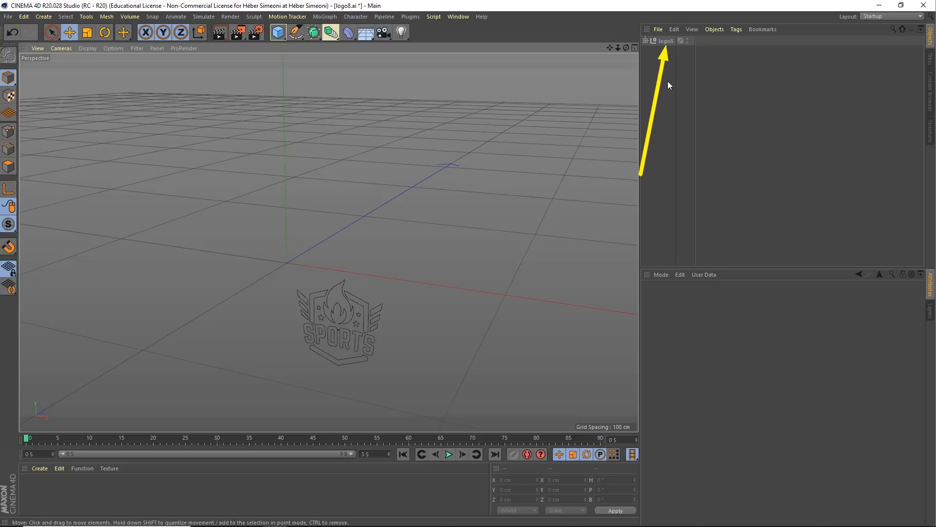
pyautogui.click(666, 41)
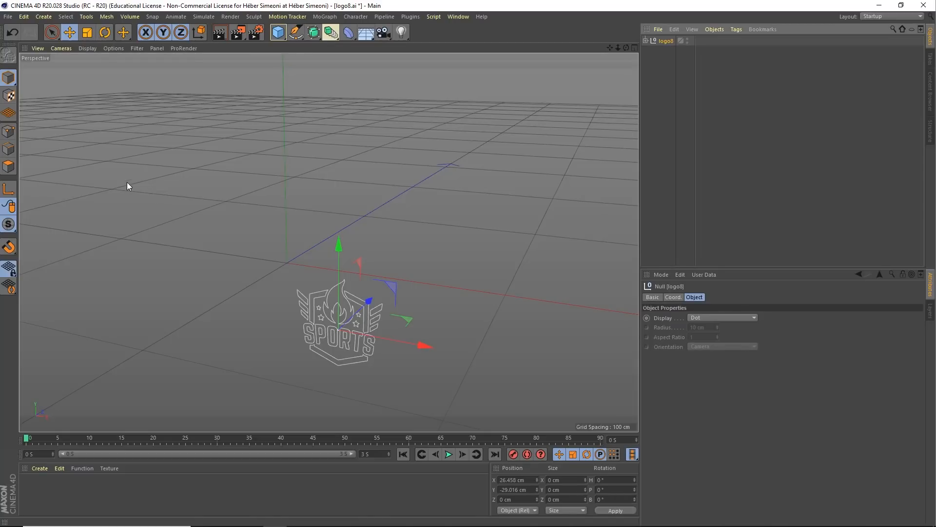
pyautogui.moveTo(94, 178); pyautogui.dragTo(89, 23)
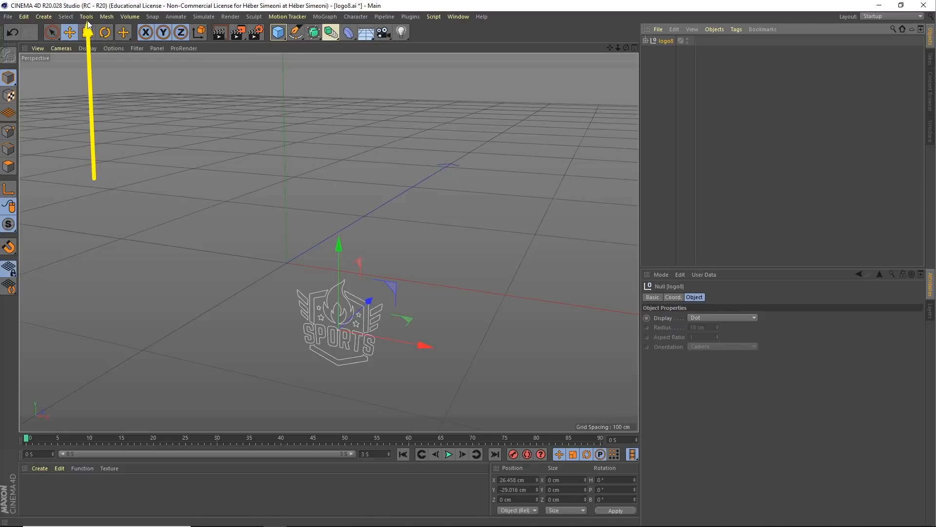
pyautogui.click(88, 19)
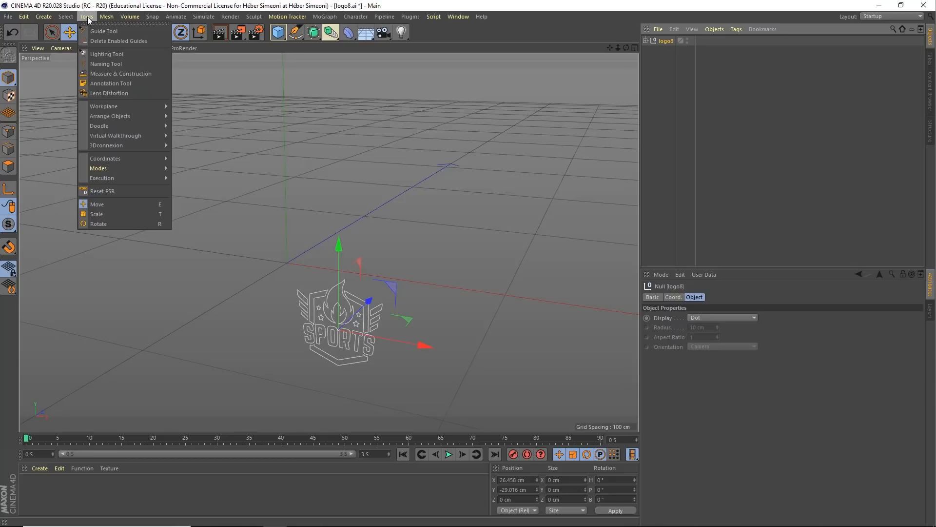
pyautogui.click(106, 192)
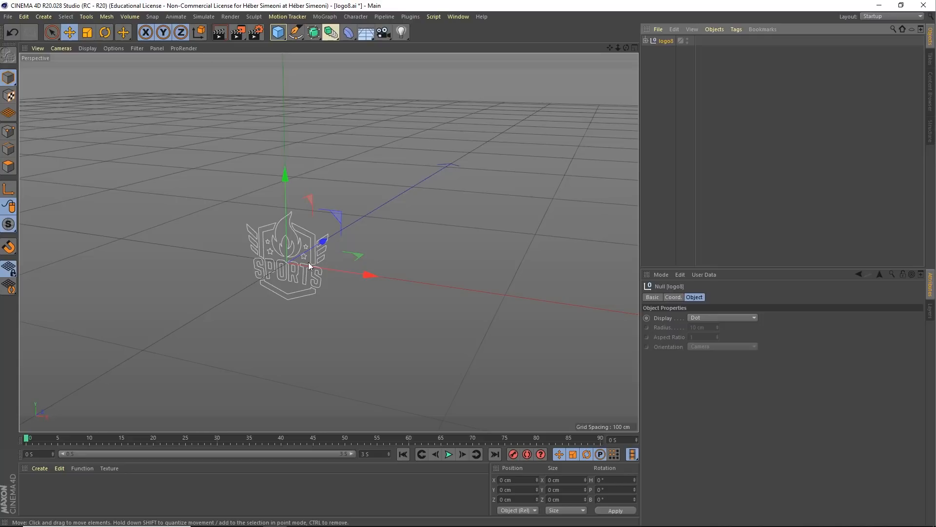
# Step: Examine the repositioned logo up close in the Perspective, four-view and Front layouts
pyautogui.scroll(8, 308, 262)
pyautogui.keyDown('alt'); pyautogui.moveTo(350, 248); pyautogui.dragTo(491, 171); pyautogui.keyUp('alt')
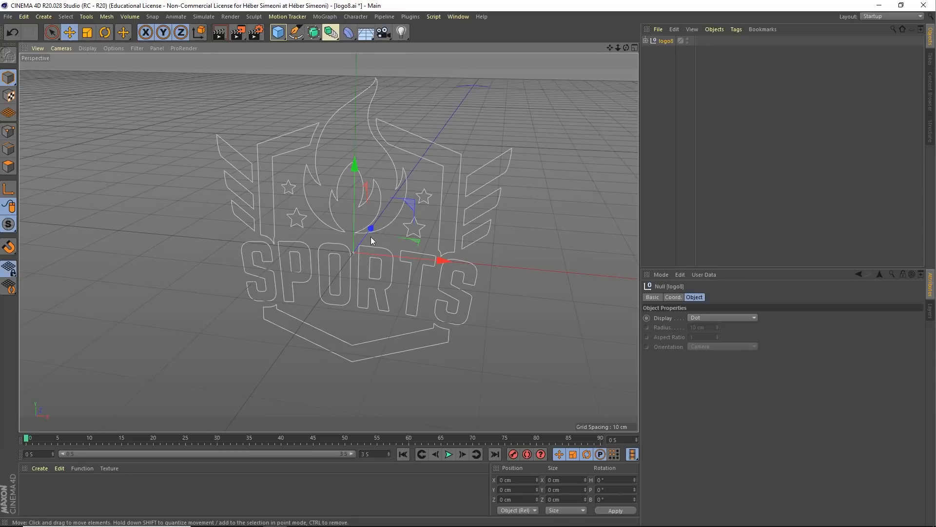
pyautogui.middleClick(361, 192)
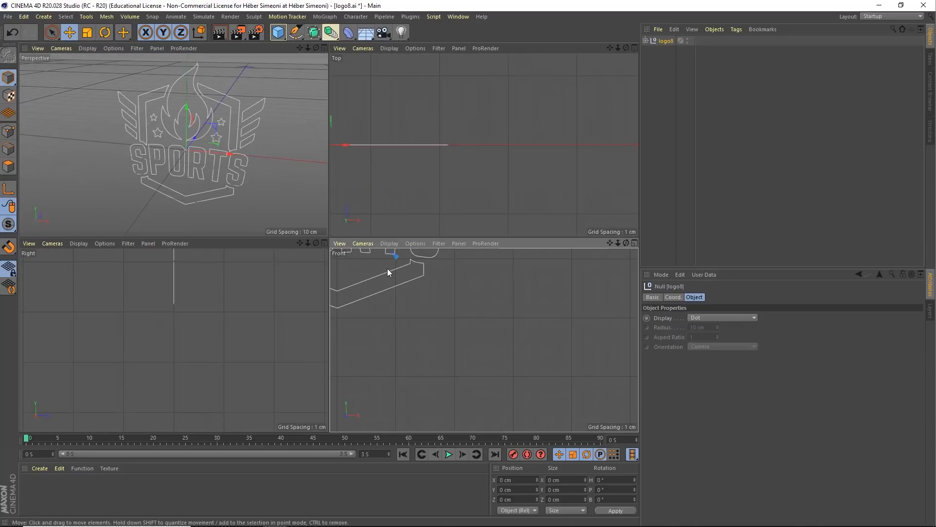
pyautogui.middleClick(387, 271)
pyautogui.scroll(-6, 411, 271)
pyautogui.middleClick(349, 245)
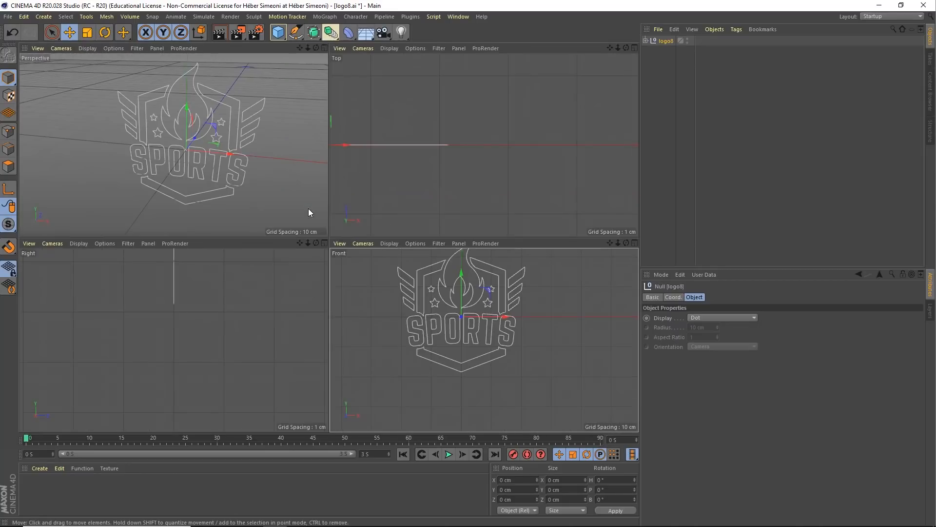
pyautogui.middleClick(204, 153)
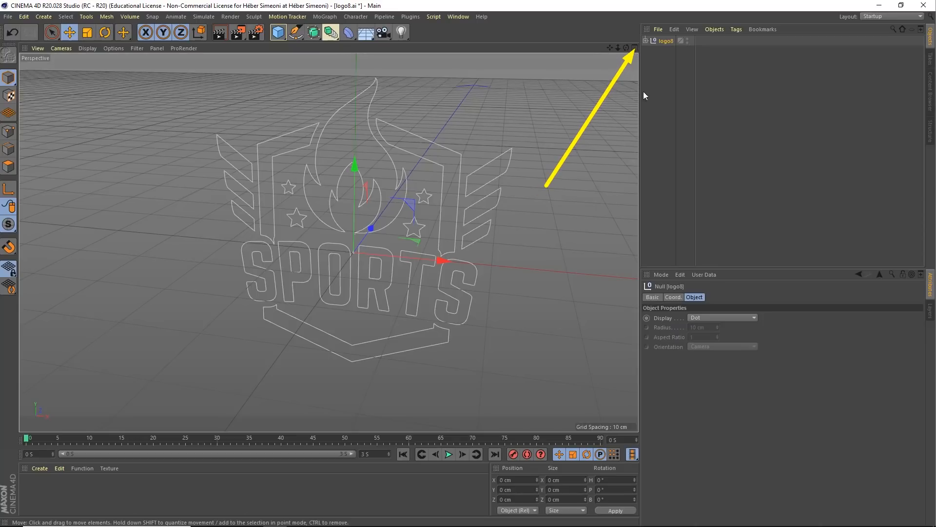
# Step: Deselect the logo and maximize the Front view with the whole logo framed
pyautogui.click(635, 48)
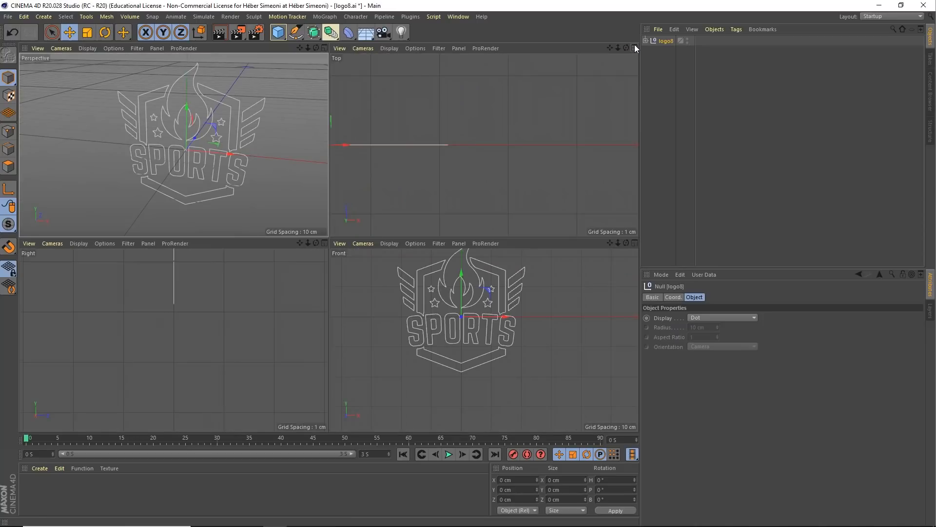
pyautogui.click(274, 229)
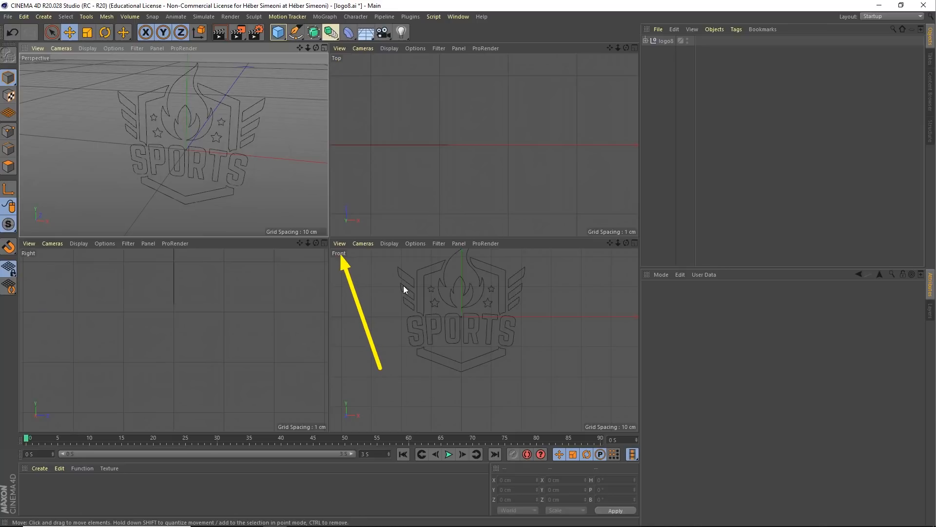
pyautogui.click(378, 278)
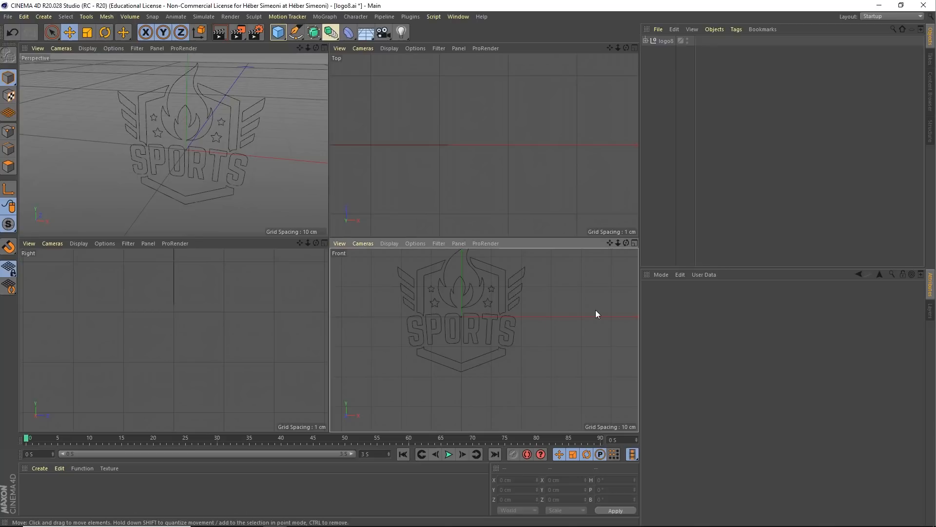
pyautogui.click(634, 245)
pyautogui.keyDown('alt'); pyautogui.moveTo(289, 188); pyautogui.dragTo(361, 231, button='middle'); pyautogui.keyUp('alt')
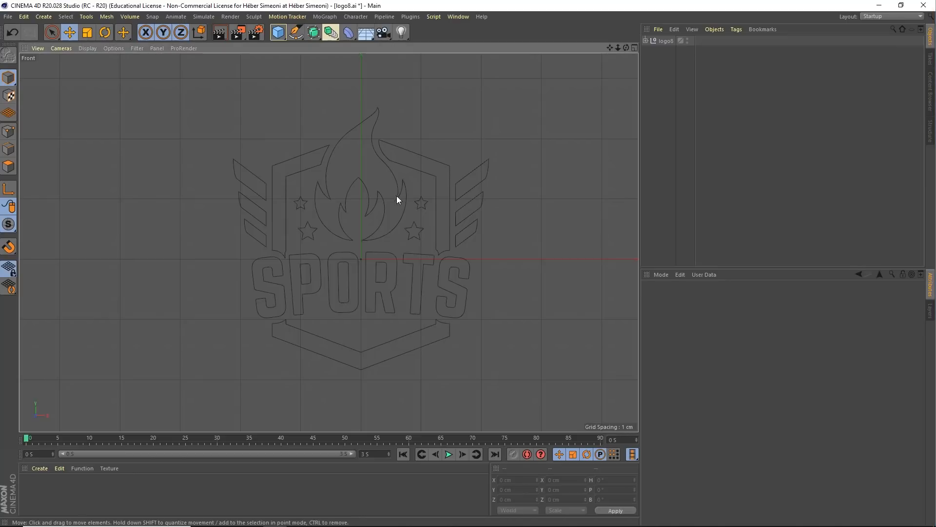
pyautogui.scroll(-3, 385, 195)
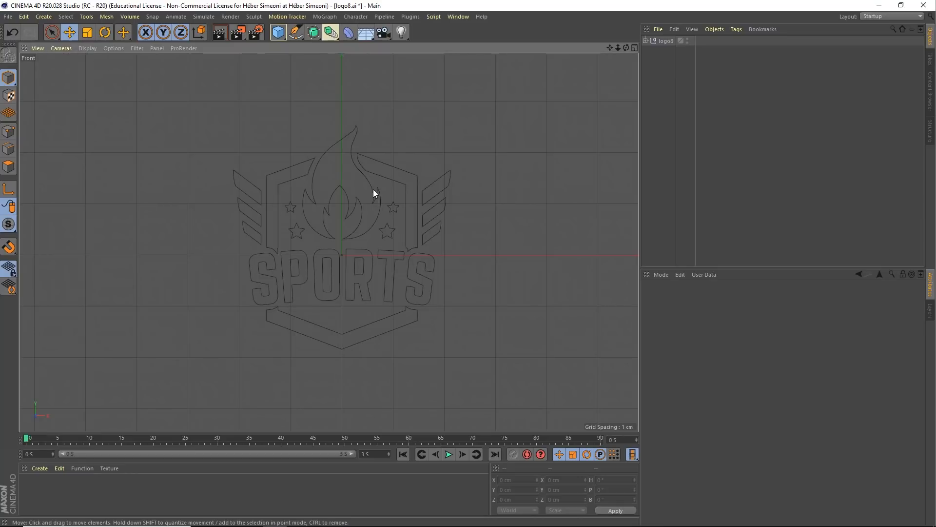
# Step: Select the three wing splines on each side of the shield with Live Selection and group them
pyautogui.click(52, 32)
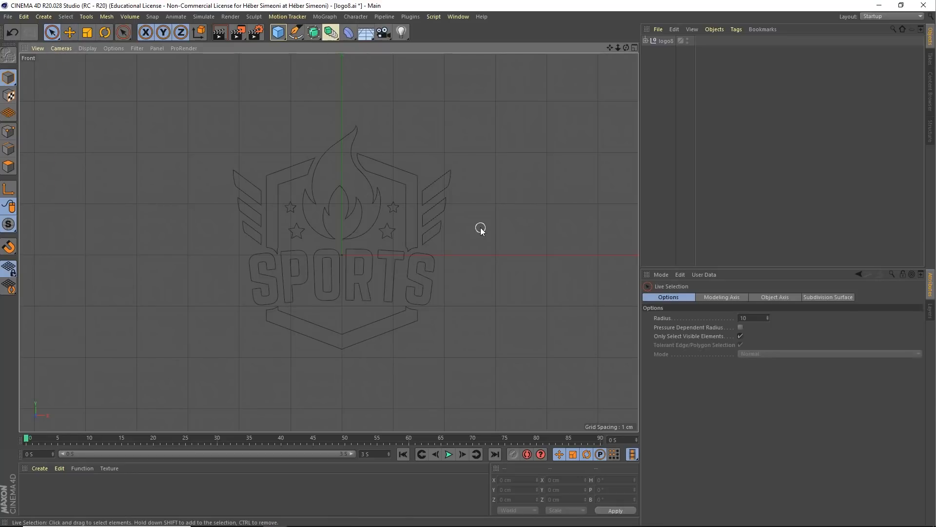
pyautogui.keyDown('alt'); pyautogui.moveTo(447, 180); pyautogui.dragTo(457, 189, button='middle'); pyautogui.keyUp('alt')
pyautogui.keyDown('alt'); pyautogui.moveTo(458, 193); pyautogui.dragTo(394, 266); pyautogui.keyUp('alt')
pyautogui.hotkey('ctrl', 'shift', 'z')
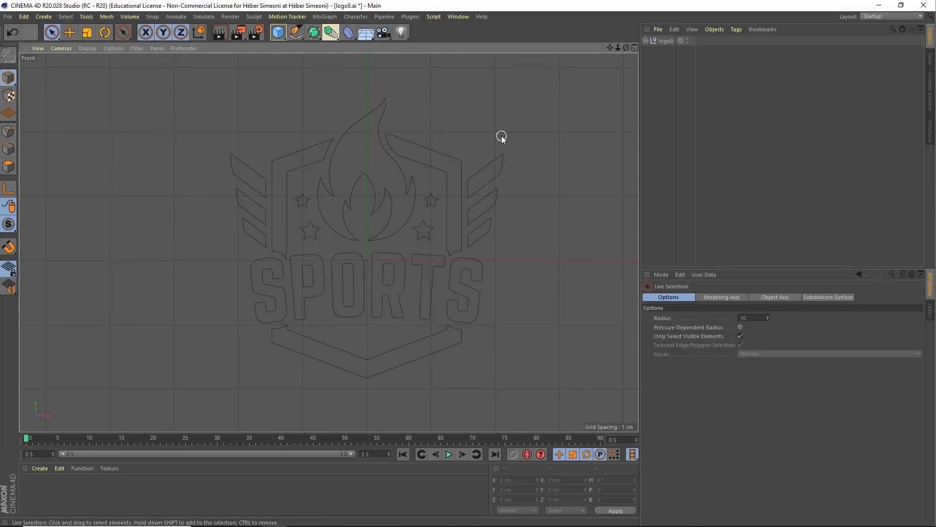
pyautogui.moveTo(499, 151); pyautogui.dragTo(482, 234)
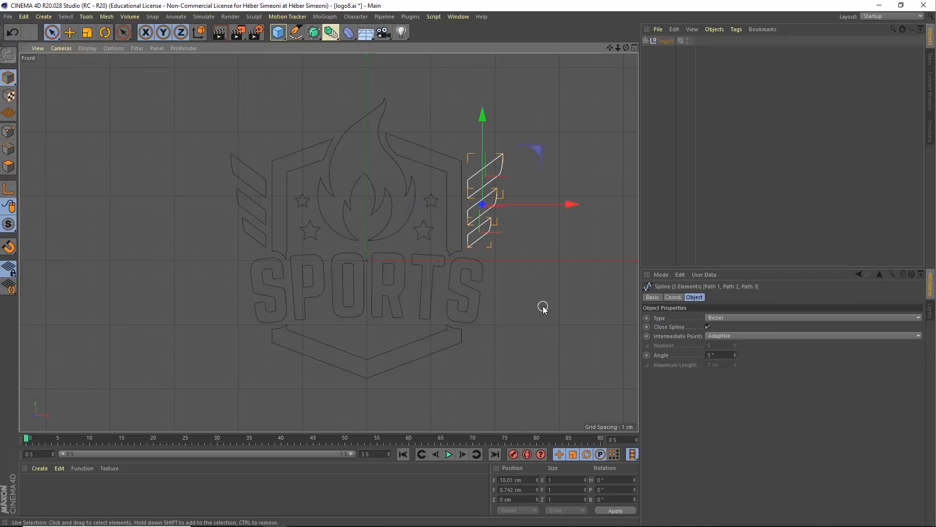
pyautogui.keyDown('shift'); pyautogui.moveTo(226, 142); pyautogui.dragTo(245, 223); pyautogui.keyUp('shift')
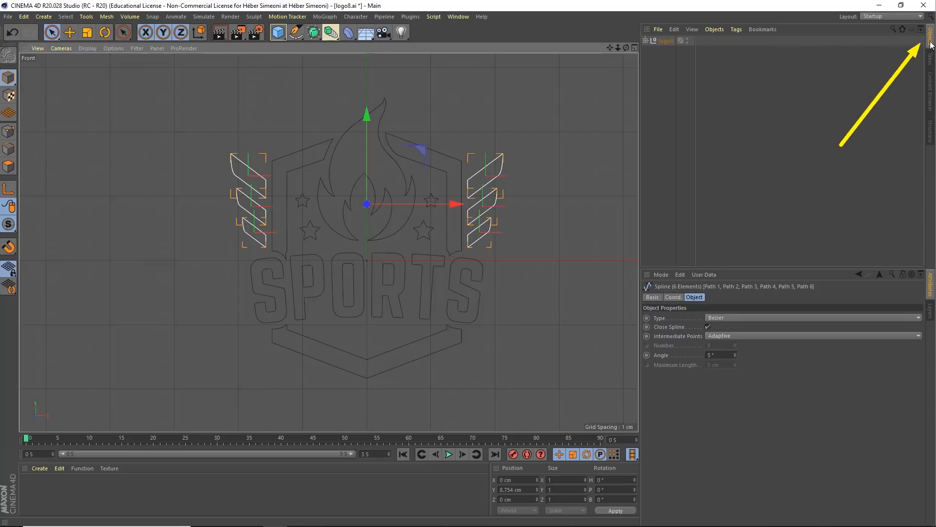
pyautogui.click(715, 30)
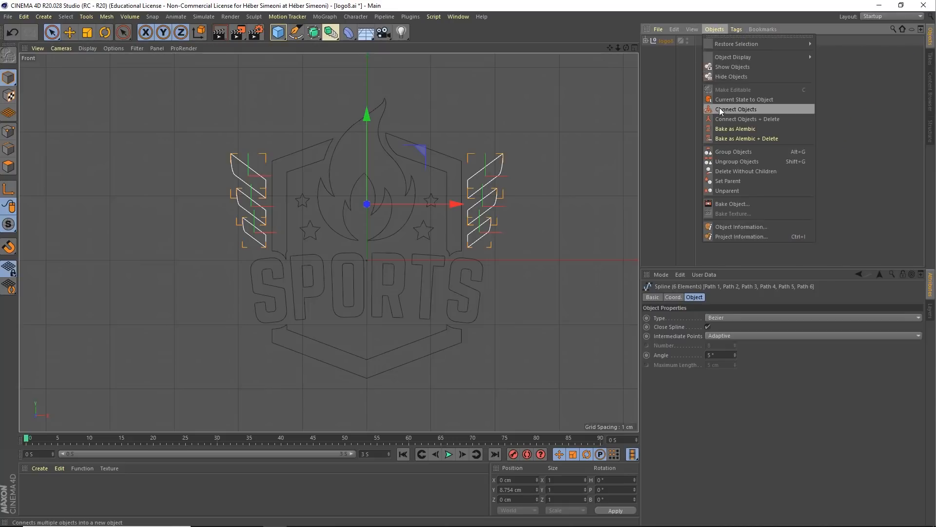
pyautogui.click(735, 152)
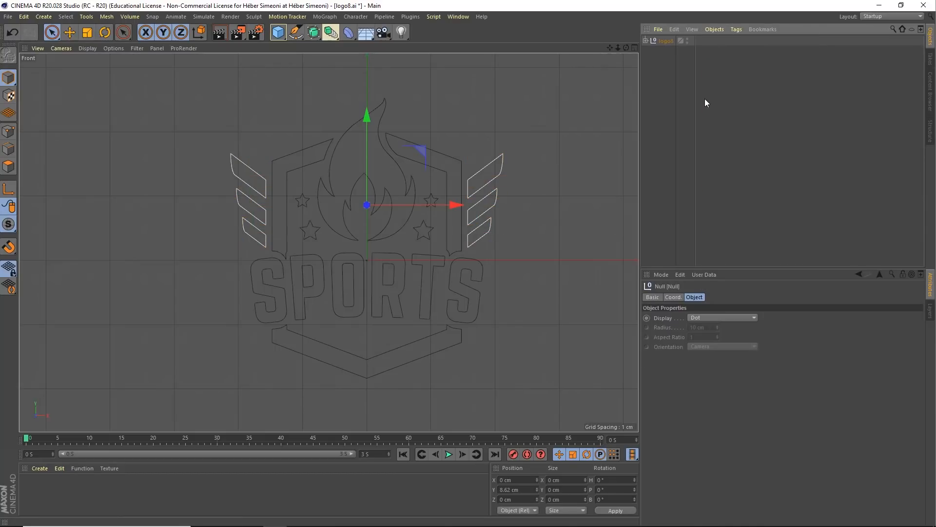
# Step: Expand the logo8 hierarchy and examine which part of the logo each path spline forms
pyautogui.click(646, 41)
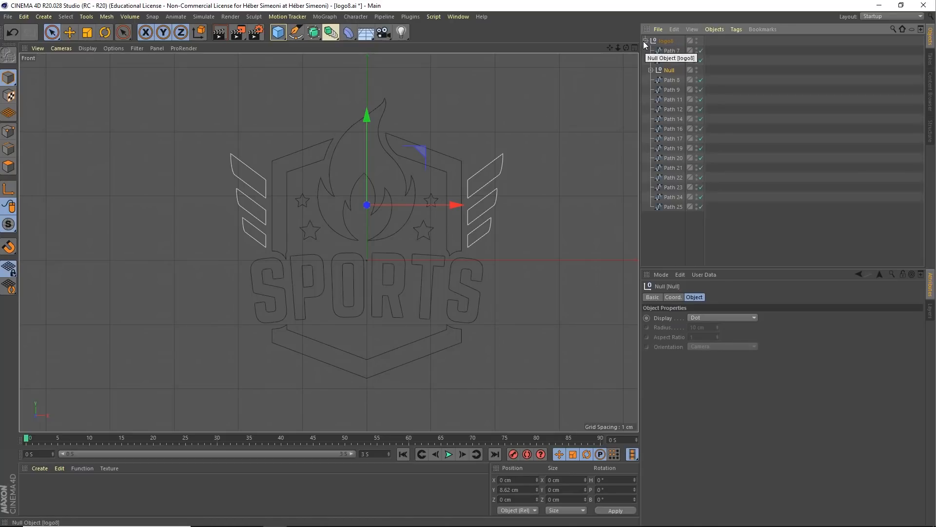
pyautogui.click(642, 41)
pyautogui.click(644, 41)
pyautogui.click(672, 51)
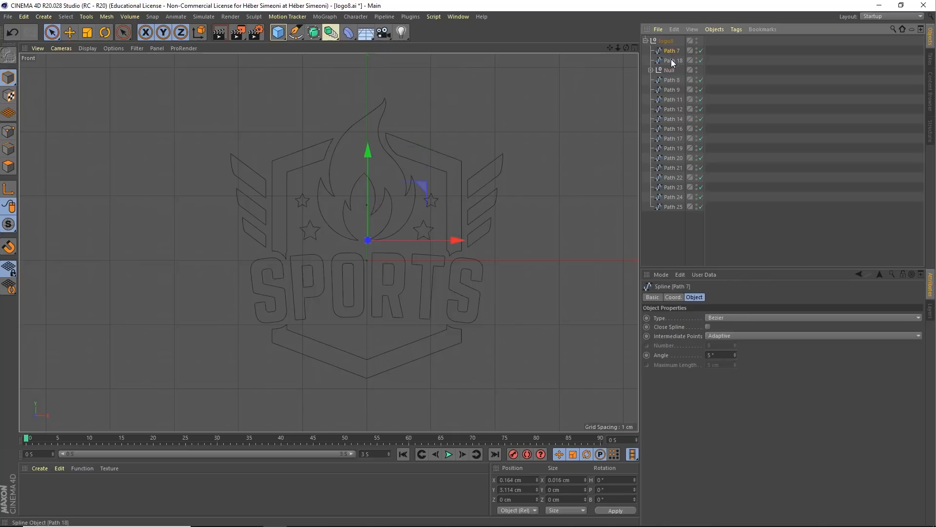
pyautogui.click(671, 60)
pyautogui.click(674, 82)
pyautogui.click(674, 90)
pyautogui.click(675, 110)
pyautogui.click(675, 158)
pyautogui.click(676, 187)
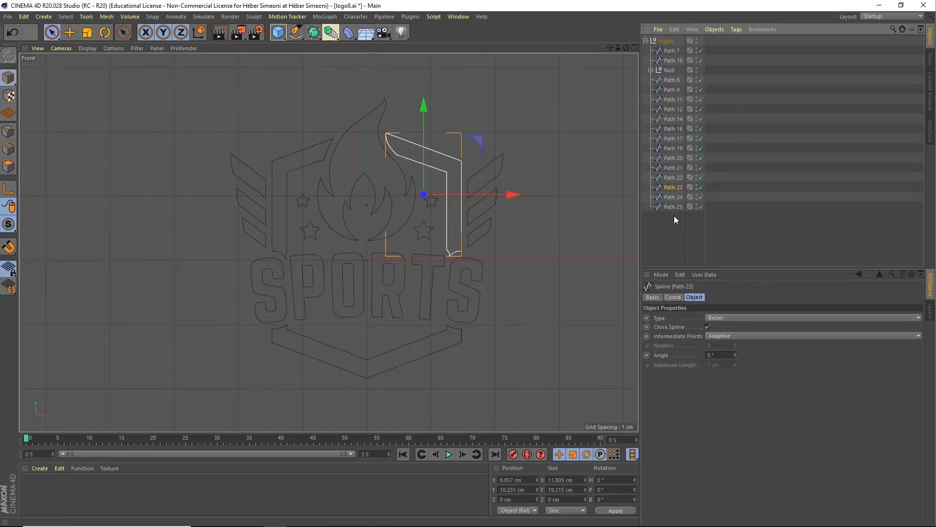
pyautogui.click(672, 197)
pyautogui.click(673, 177)
pyautogui.click(674, 168)
pyautogui.click(675, 158)
pyautogui.click(674, 149)
pyautogui.click(672, 129)
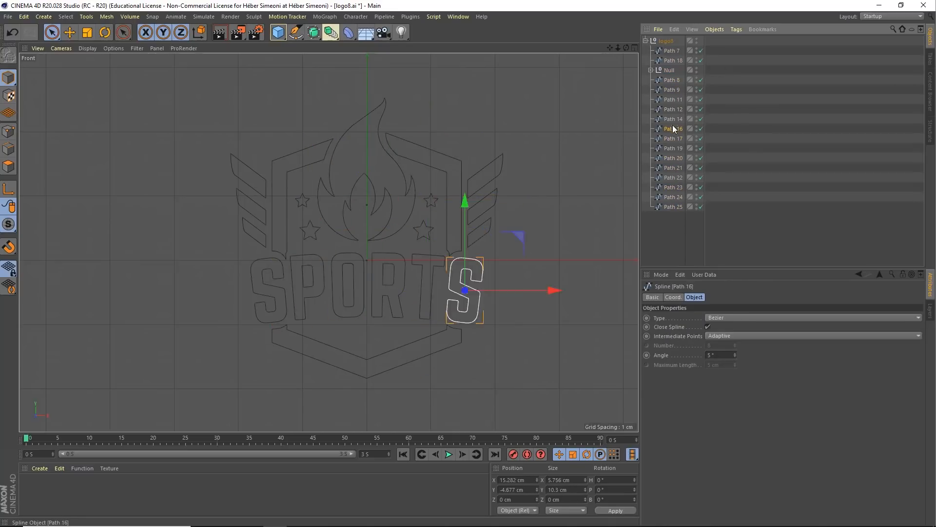
pyautogui.click(675, 90)
pyautogui.click(676, 71)
pyautogui.click(677, 59)
pyautogui.click(729, 106)
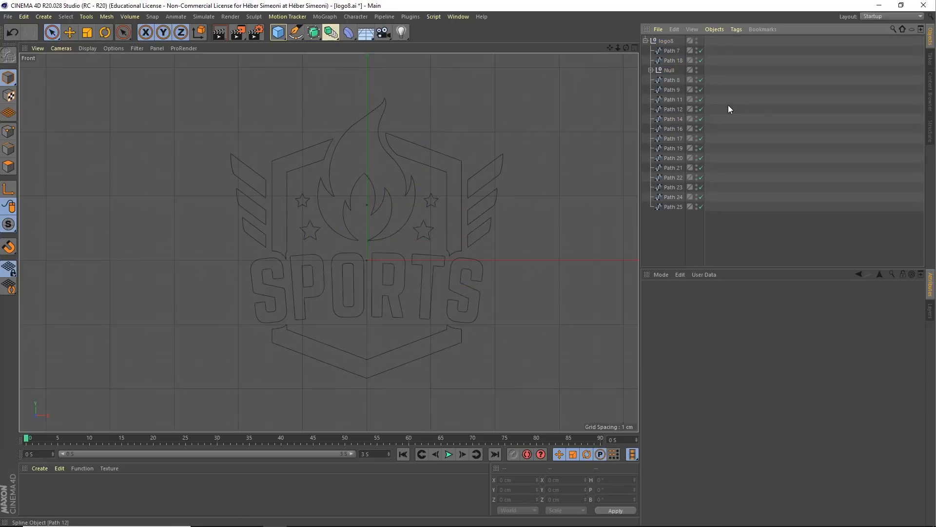
pyautogui.click(672, 90)
pyautogui.click(674, 168)
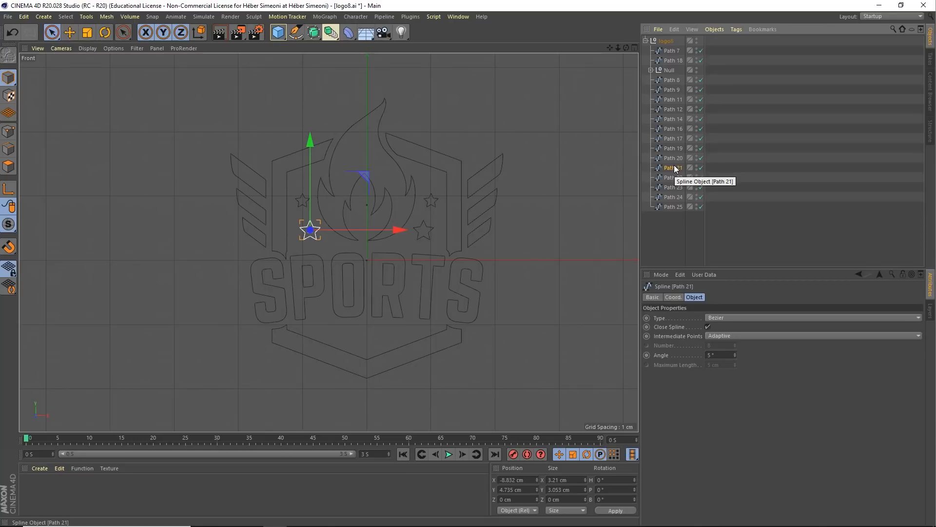
# Step: Examine the wing group and the individual splines it contains, leaving it collapsed and deselected
pyautogui.click(662, 70)
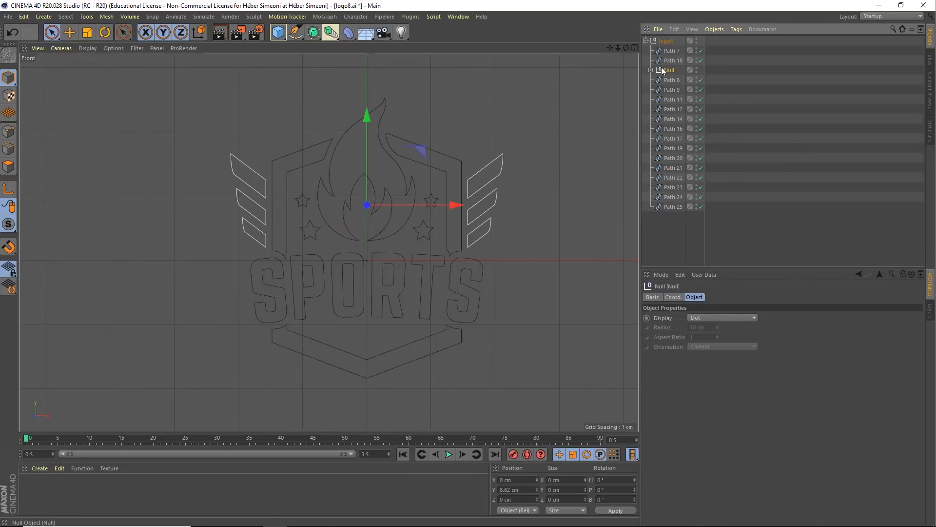
pyautogui.click(715, 29)
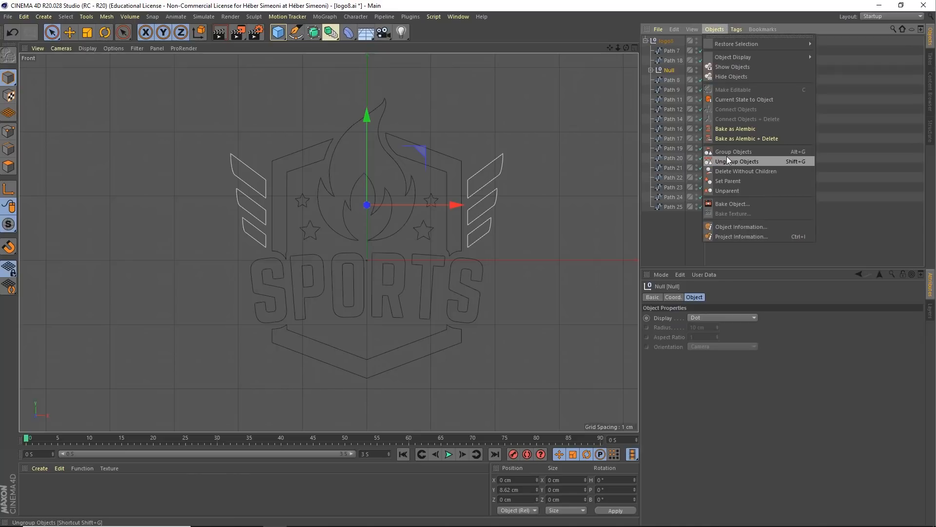
pyautogui.click(668, 72)
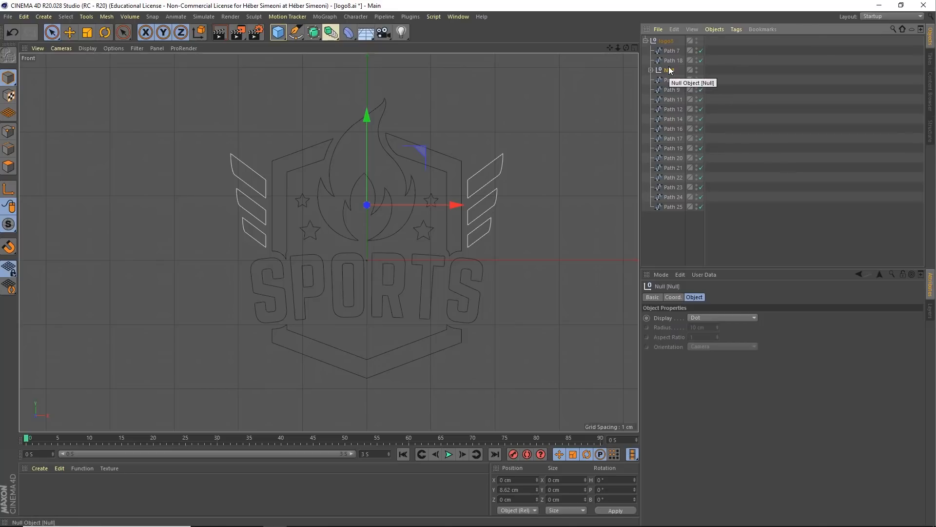
pyautogui.click(652, 70)
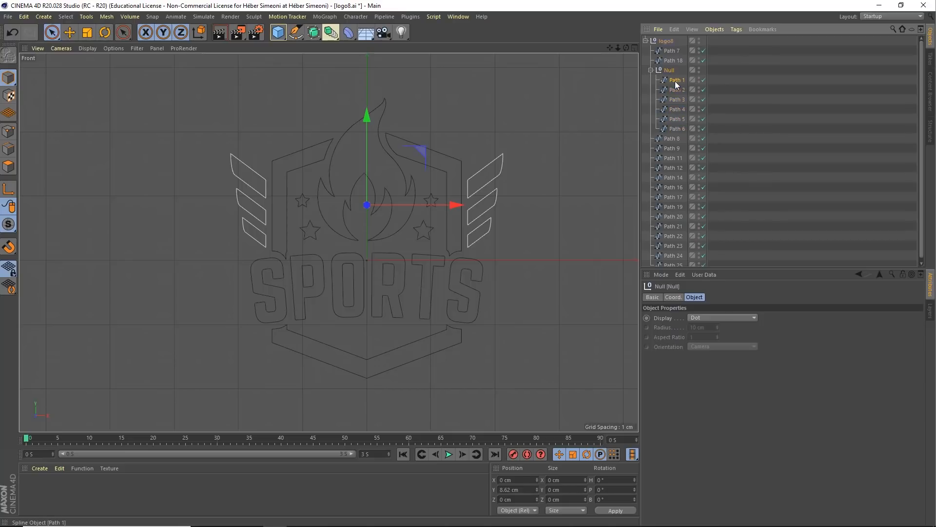
pyautogui.click(678, 99)
pyautogui.click(680, 109)
pyautogui.click(680, 120)
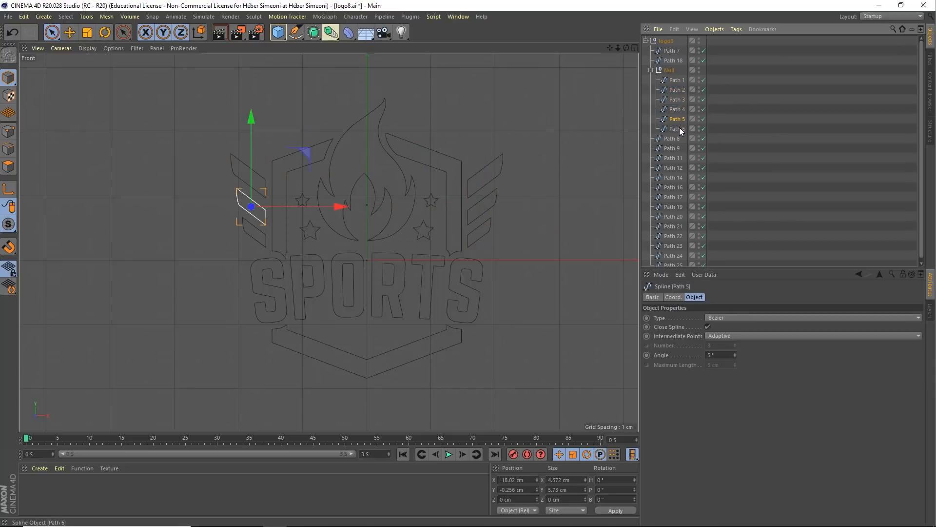
pyautogui.click(680, 127)
pyautogui.click(651, 70)
pyautogui.click(669, 70)
pyautogui.click(598, 119)
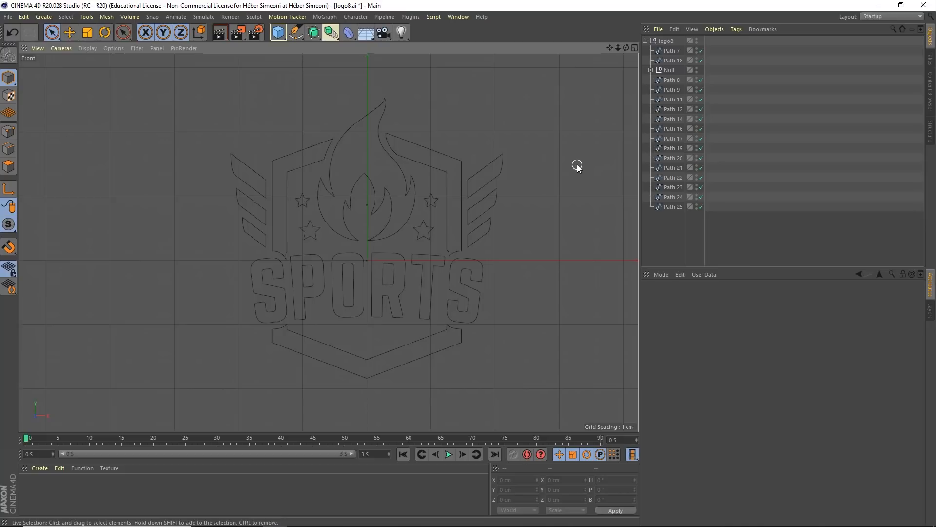
pyautogui.moveTo(433, 206); pyautogui.dragTo(428, 226)
pyautogui.keyDown('shift'); pyautogui.click(306, 208); pyautogui.keyUp('shift')
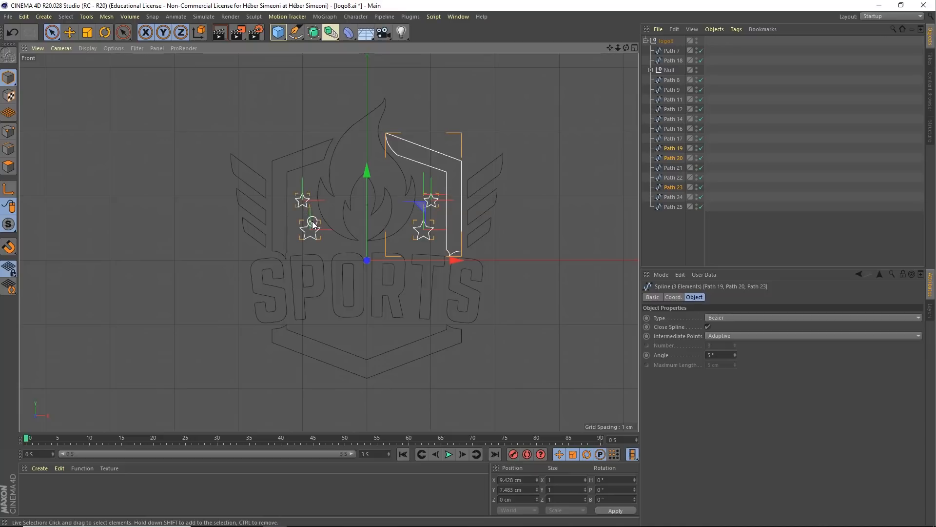
pyautogui.keyDown('shift'); pyautogui.click(309, 228); pyautogui.keyUp('shift')
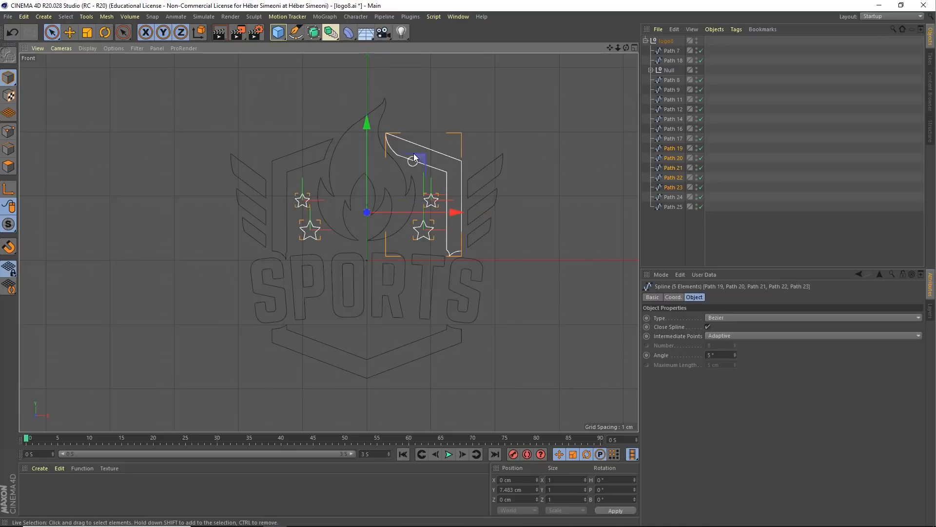
pyautogui.keyDown('ctrl'); pyautogui.click(445, 172); pyautogui.keyUp('ctrl')
pyautogui.click(466, 120)
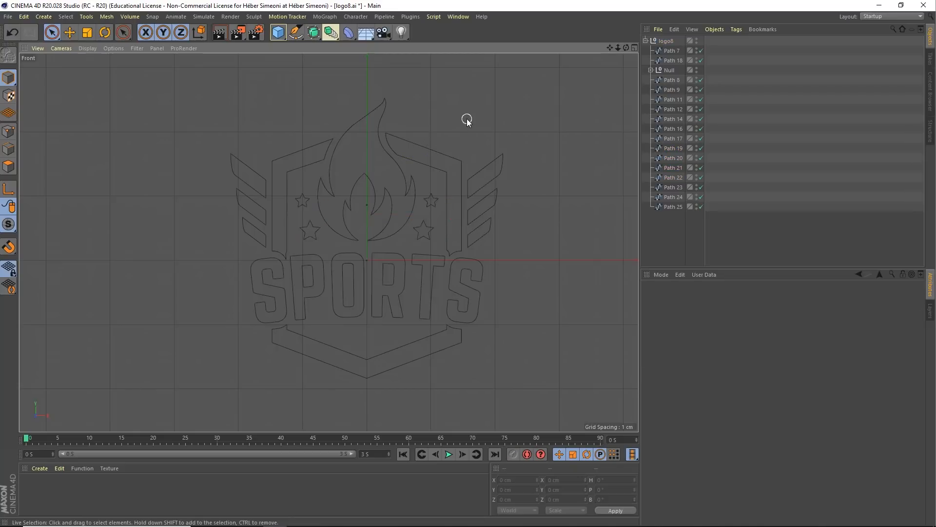
# Step: Select the four star splines with Live Selection, leaving out the shield border, and group them
pyautogui.moveTo(435, 185); pyautogui.dragTo(425, 238)
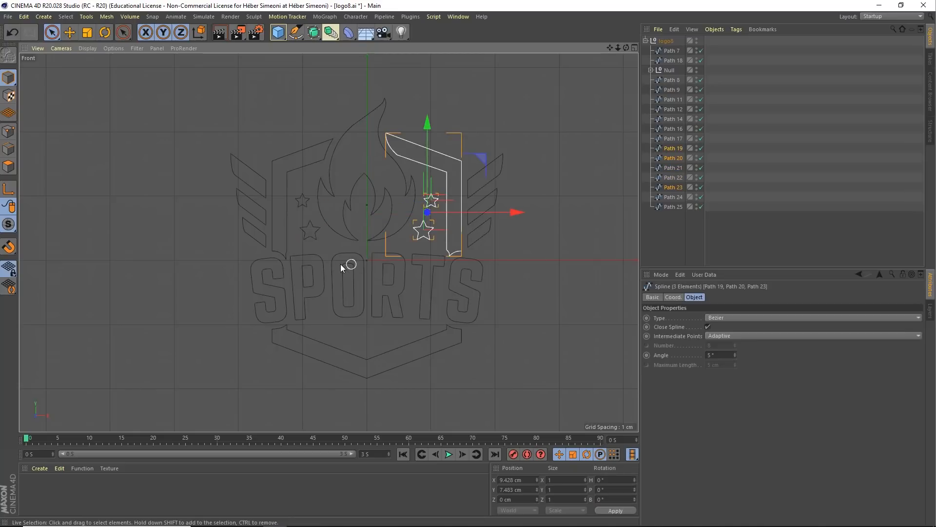
pyautogui.keyDown('shift'); pyautogui.click(303, 192); pyautogui.keyUp('shift')
pyautogui.keyDown('shift'); pyautogui.moveTo(305, 210); pyautogui.dragTo(309, 233); pyautogui.keyUp('shift')
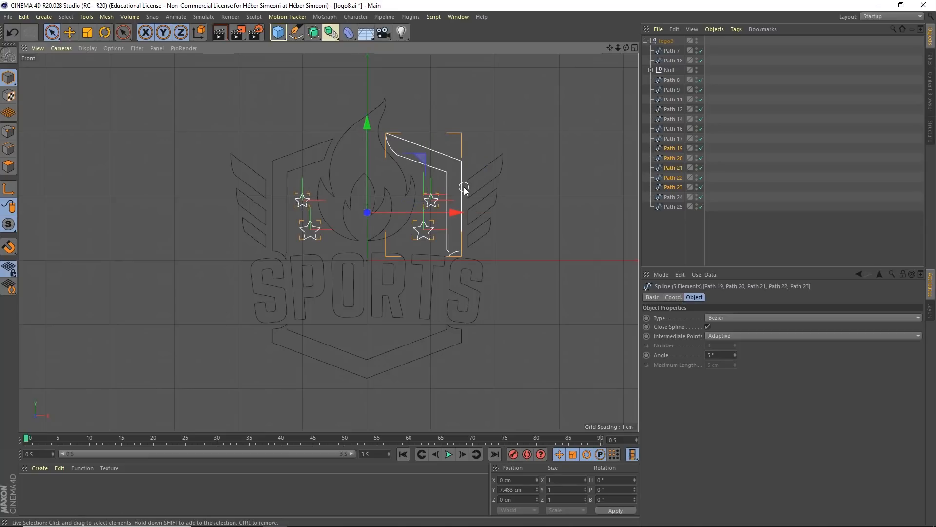
pyautogui.keyDown('ctrl'); pyautogui.click(444, 157); pyautogui.keyUp('ctrl')
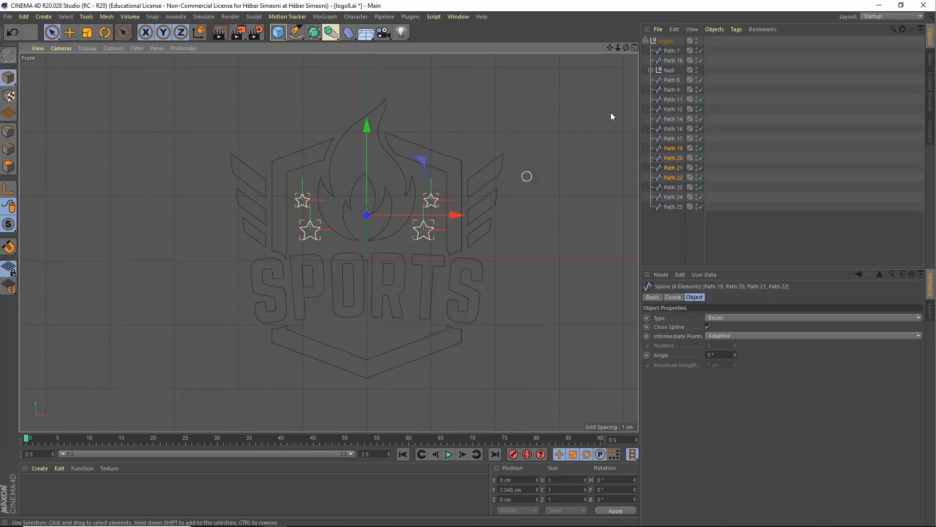
pyautogui.click(720, 29)
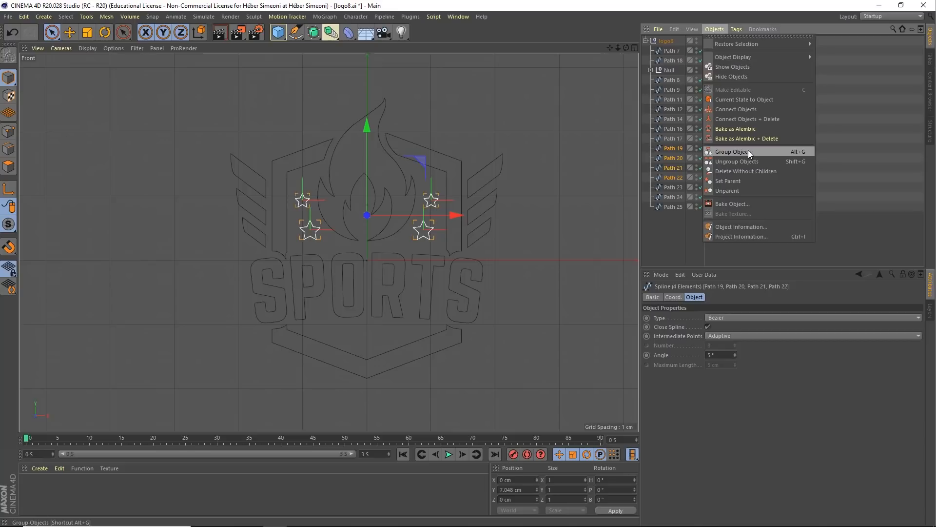
pyautogui.click(748, 151)
# Step: Select the six letter splines of the word SPORTS with Live Selection and group them
pyautogui.moveTo(501, 298); pyautogui.dragTo(272, 294)
pyautogui.click(715, 29)
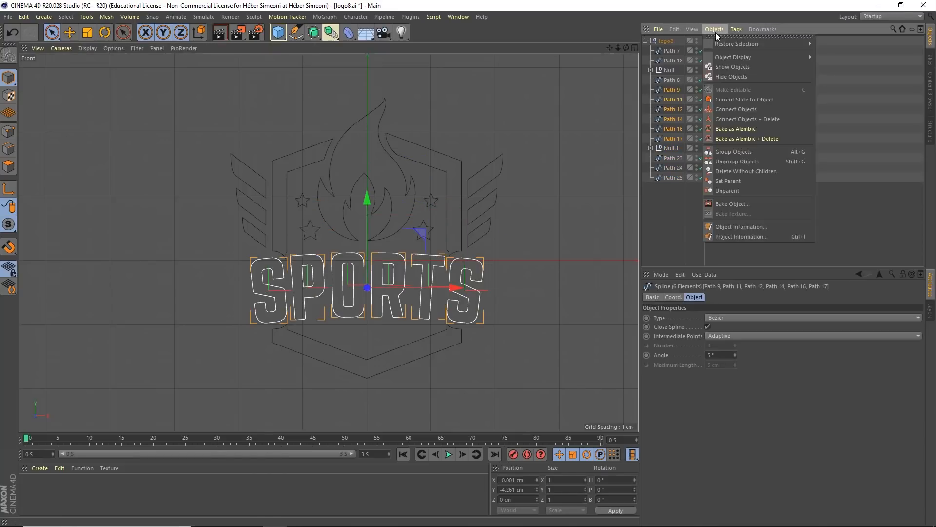
pyautogui.click(519, 4)
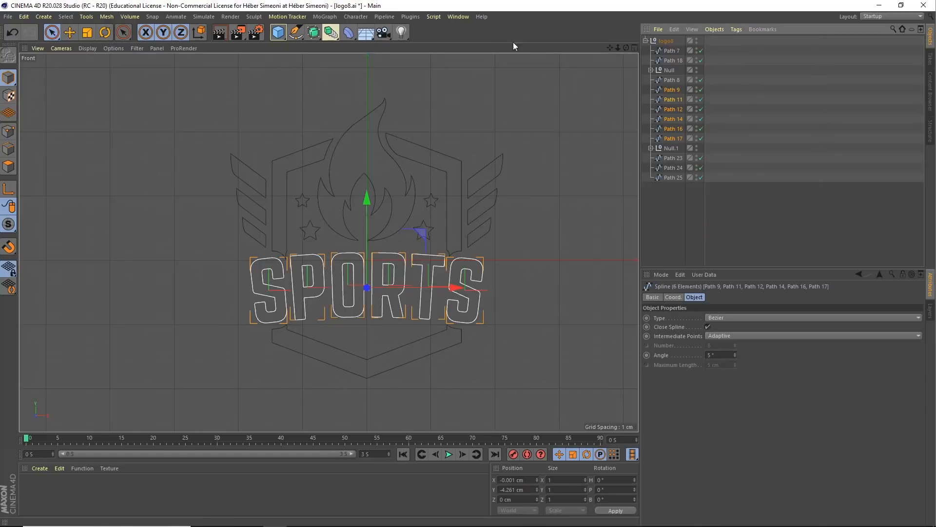
pyautogui.moveTo(549, 292); pyautogui.dragTo(214, 304)
pyautogui.moveTo(551, 317); pyautogui.dragTo(211, 303)
pyautogui.hotkey('alt', 'g')
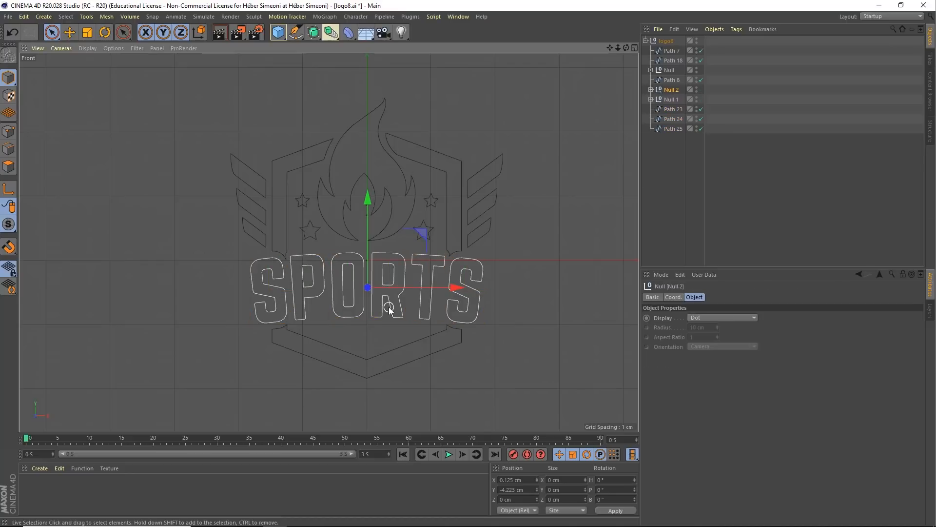
# Step: Select the three shield border splines, the lower chevron and both upper side pieces, and group them
pyautogui.click(566, 211)
pyautogui.click(438, 369)
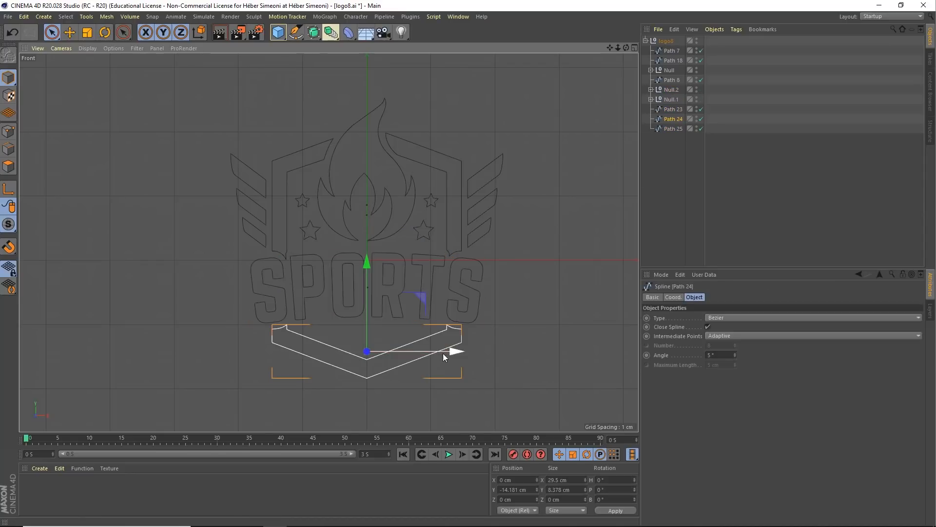
pyautogui.keyDown('shift'); pyautogui.click(453, 163); pyautogui.keyUp('shift')
pyautogui.keyDown('shift'); pyautogui.click(291, 153); pyautogui.keyUp('shift')
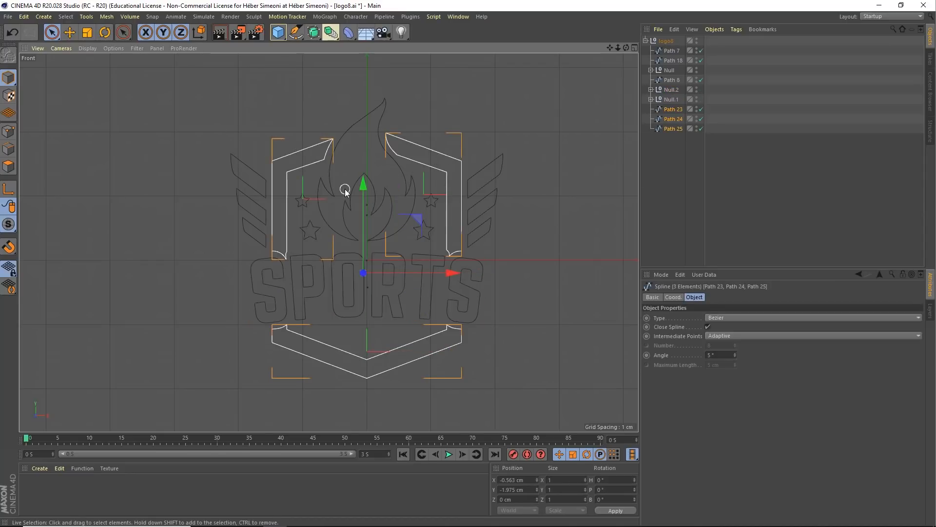
pyautogui.hotkey('alt', 'g')
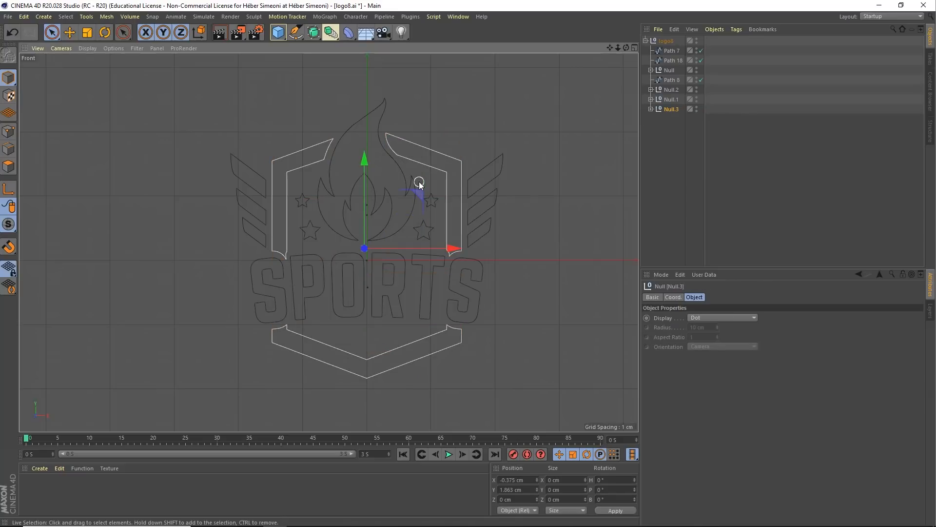
# Step: Put the flame spline into its own group and deselect everything
pyautogui.click(476, 128)
pyautogui.click(387, 103)
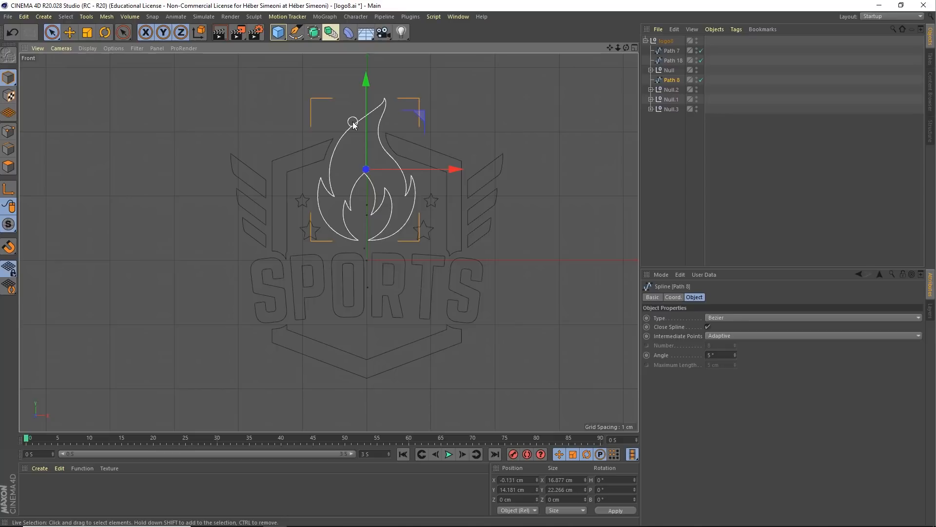
pyautogui.hotkey('alt', 'g')
pyautogui.click(742, 164)
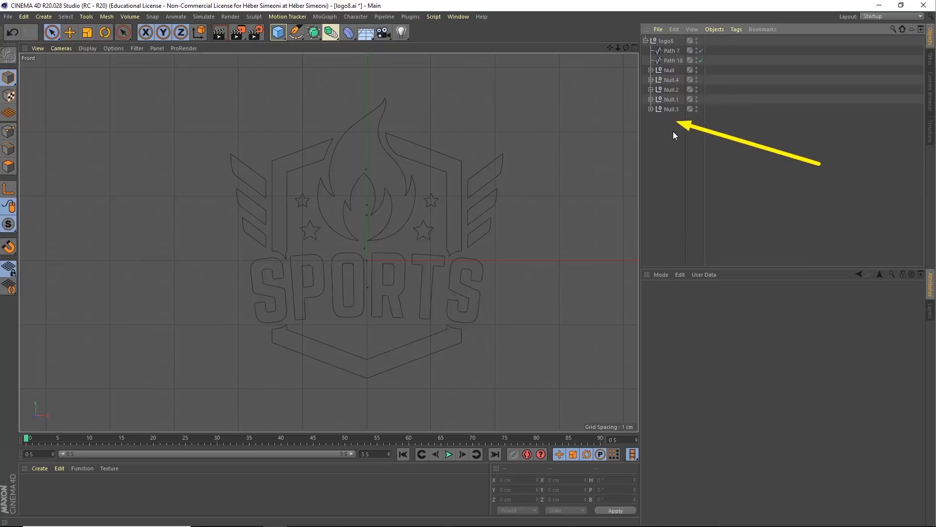
# Step: Delete the leftover splines Path 7 and Path 18 from the logo8 hierarchy
pyautogui.click(673, 53)
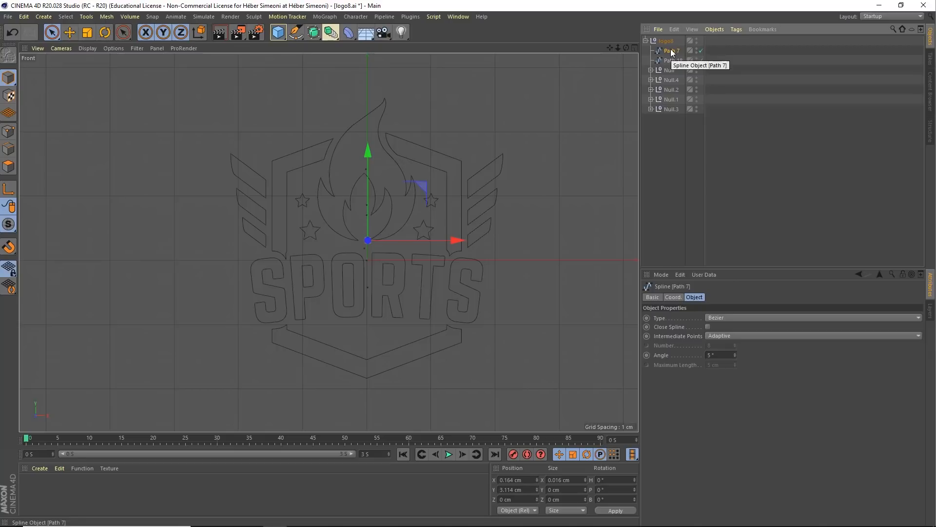
pyautogui.press('Delete')
pyautogui.click(671, 50)
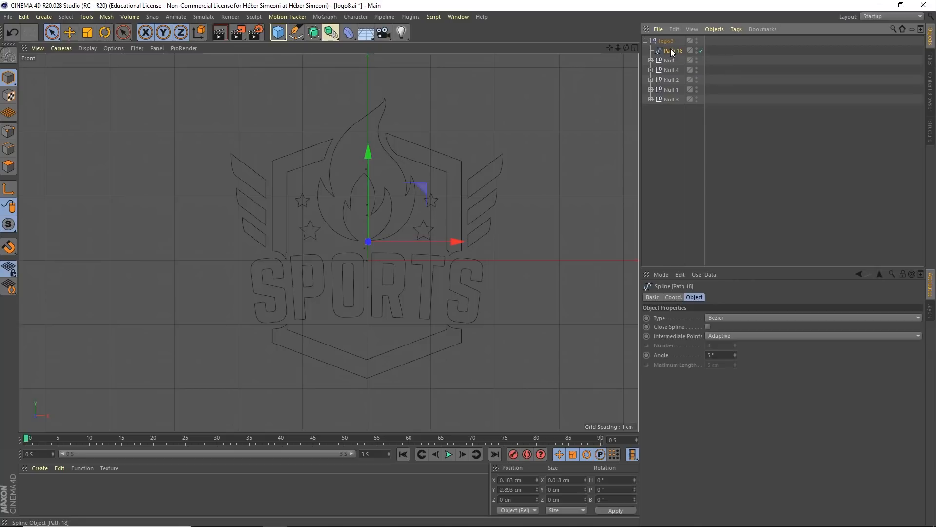
pyautogui.press('Delete')
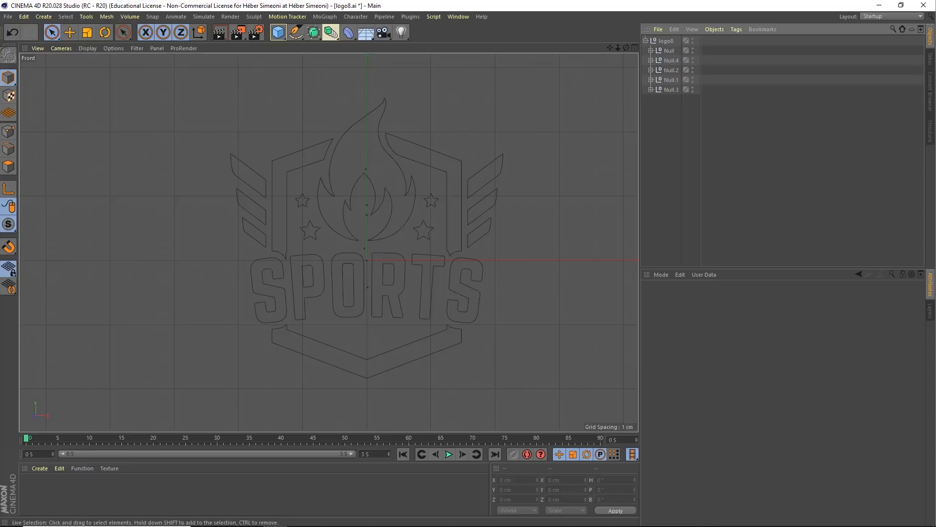
# Step: Examine which part of the logo each null group under logo8 contains
pyautogui.click(670, 89)
pyautogui.click(671, 79)
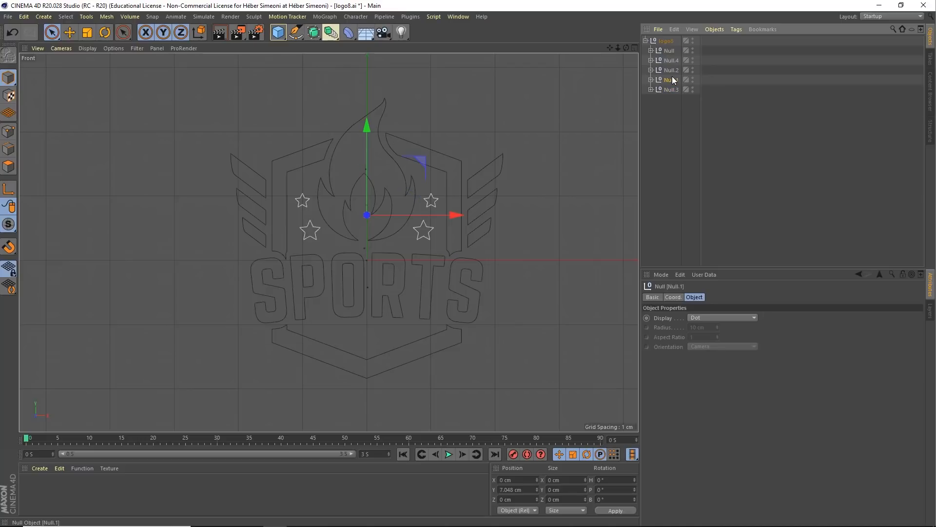
pyautogui.click(672, 70)
pyautogui.click(669, 59)
pyautogui.click(668, 51)
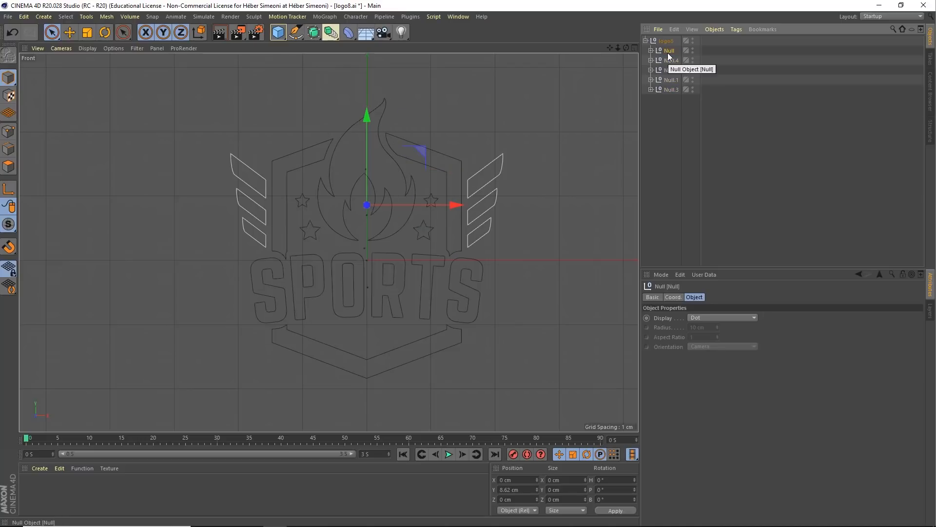
pyautogui.click(675, 97)
pyautogui.click(674, 90)
pyautogui.click(661, 110)
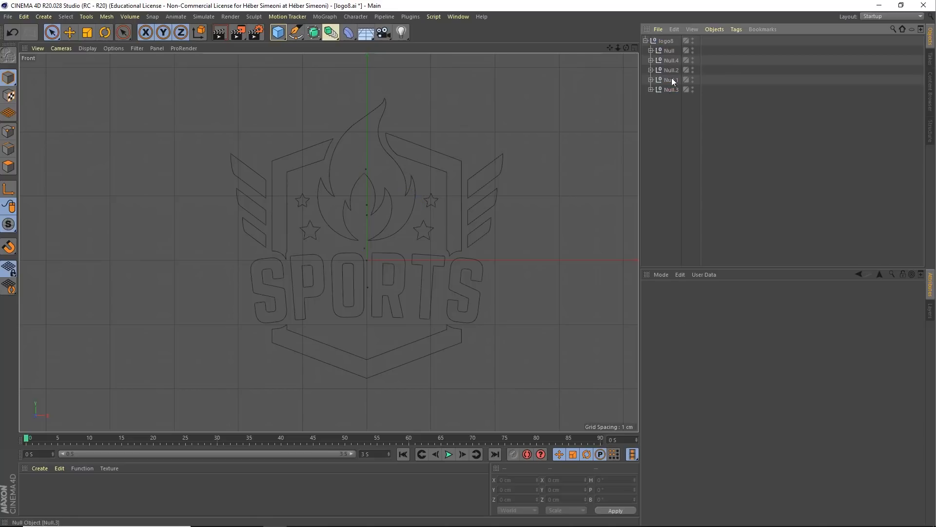
# Step: Rename the null group holding the wing splines as Asas
pyautogui.click(667, 42)
pyautogui.click(670, 52)
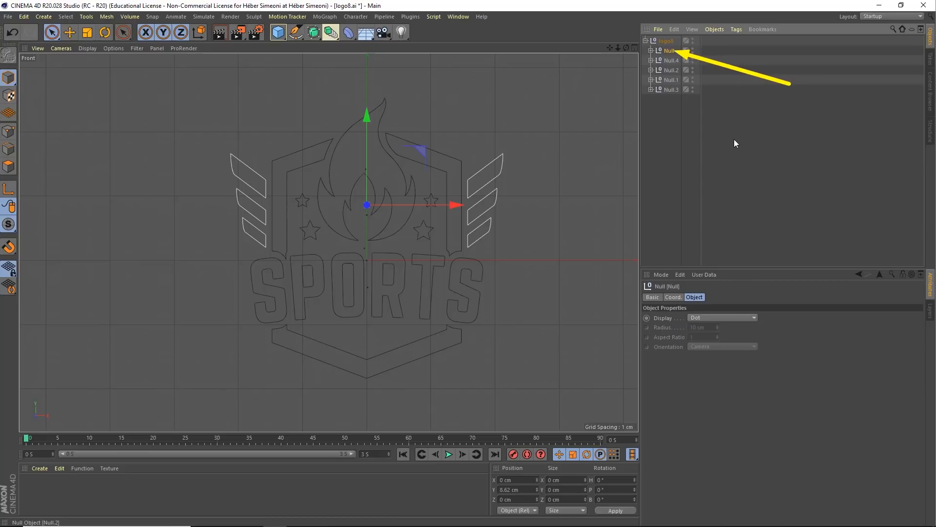
pyautogui.doubleClick(669, 51)
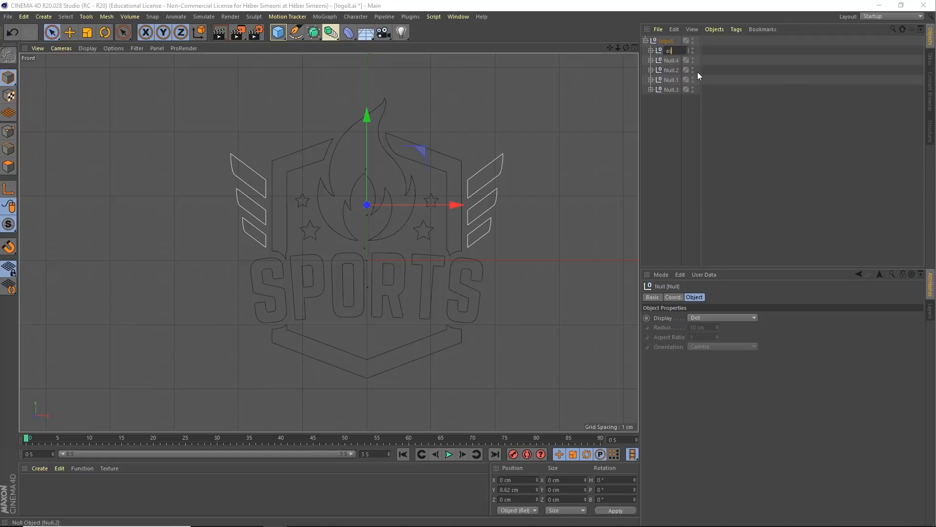
pyautogui.press('Return')
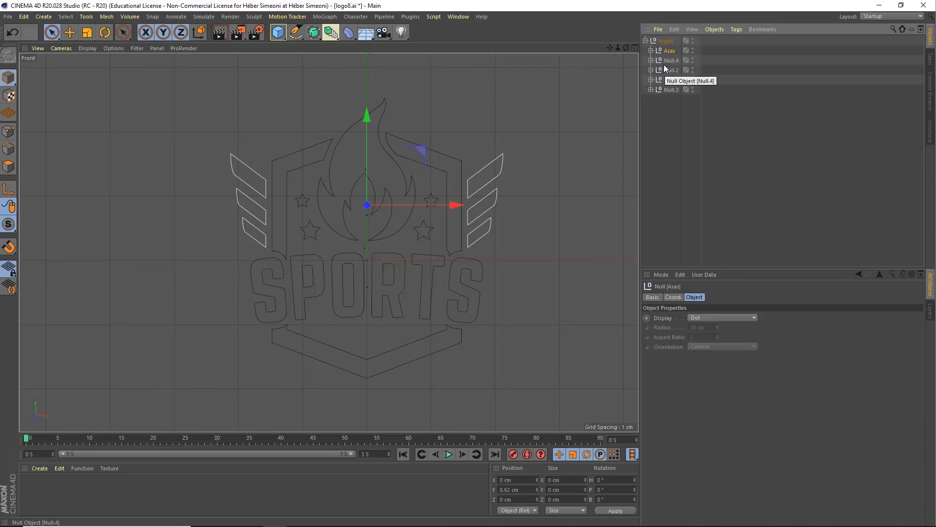
# Step: Rename the null group holding the flame spline as Fogo
pyautogui.click(677, 63)
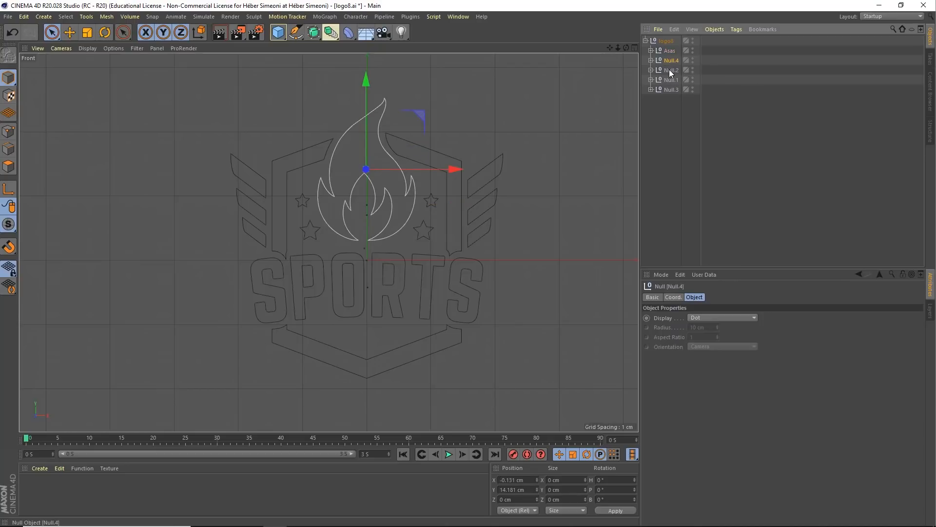
pyautogui.click(669, 70)
pyautogui.click(670, 60)
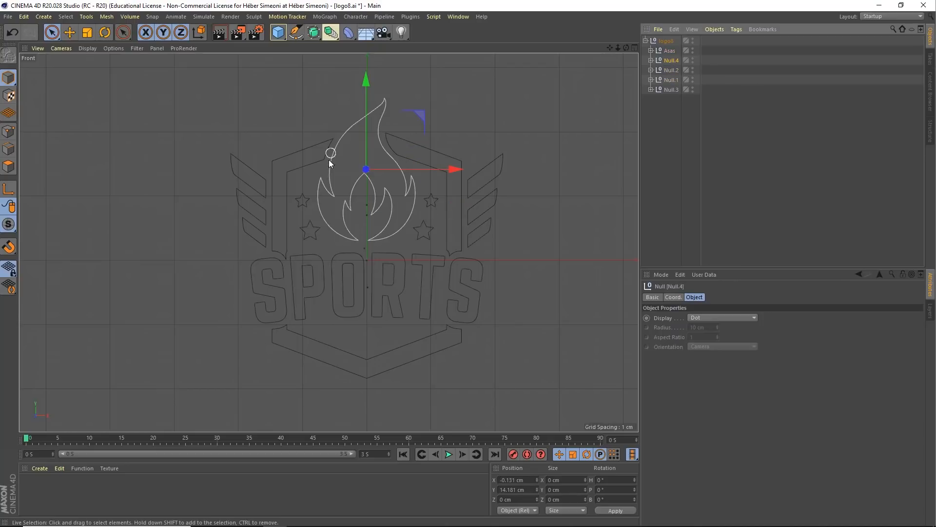
pyautogui.doubleClick(670, 60)
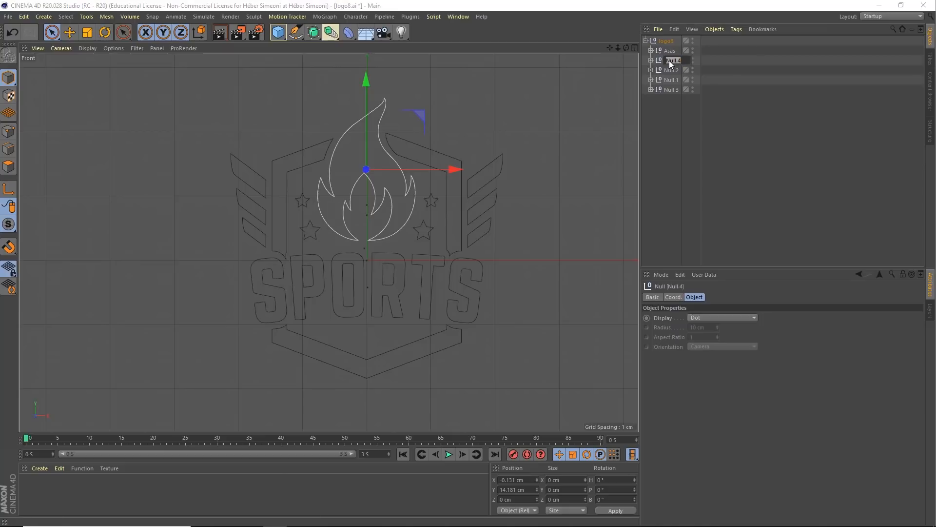
pyautogui.write('Fogo')
pyautogui.press('Return')
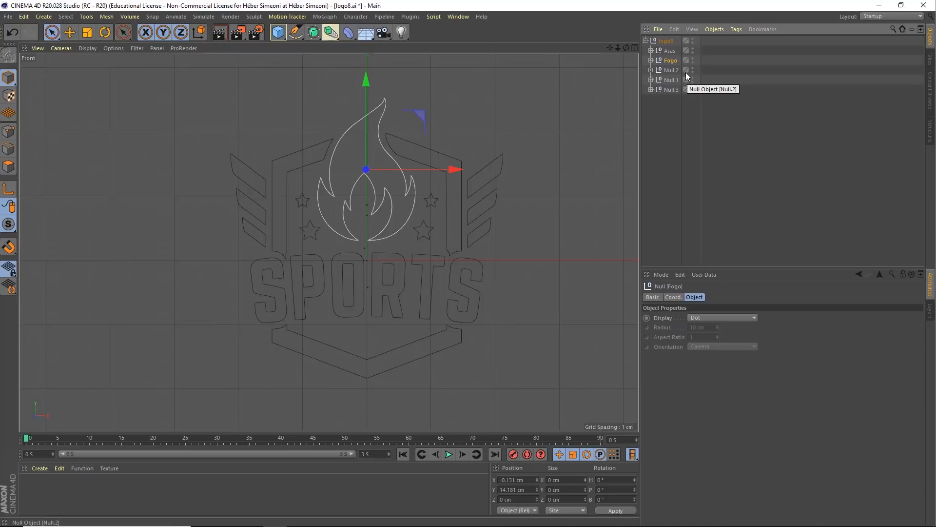
# Step: Rename the null group holding the lettering as Sports, with a capital S, keeping the Front view maximized
pyautogui.click(671, 71)
pyautogui.doubleClick(671, 70)
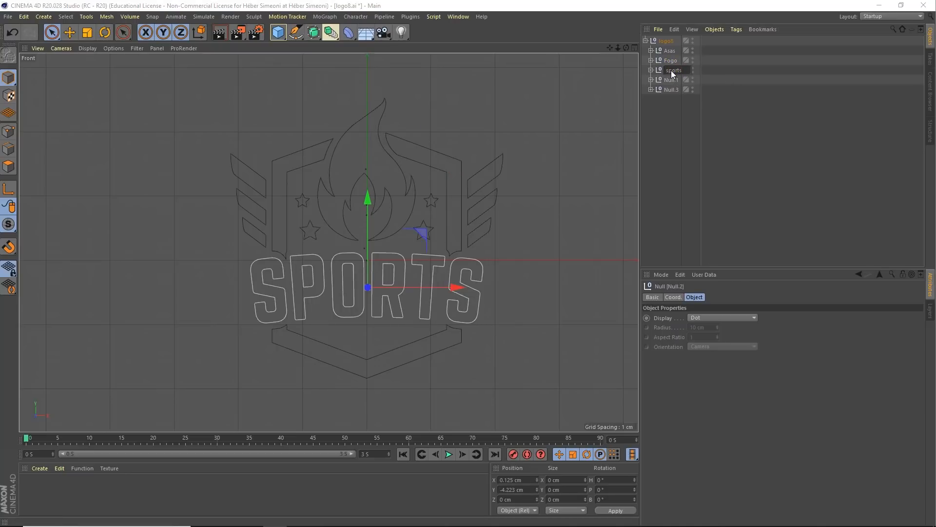
pyautogui.write('sports')
pyautogui.press('Return')
pyautogui.press('F5')
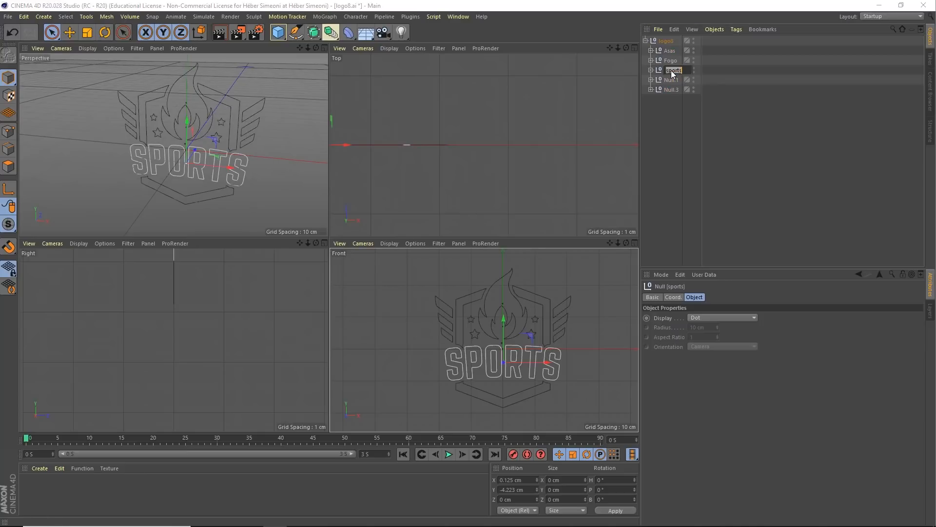
pyautogui.write('Sports')
pyautogui.press('Return')
pyautogui.middleClick(514, 372)
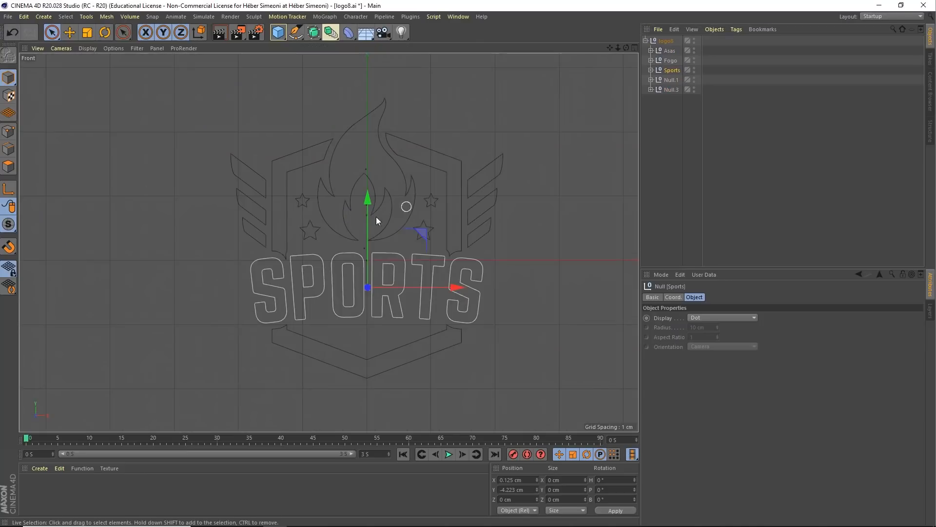
# Step: Rename the null group holding the four stars as Estrelas
pyautogui.scroll(-2, 373, 216)
pyautogui.click(664, 99)
pyautogui.click(669, 81)
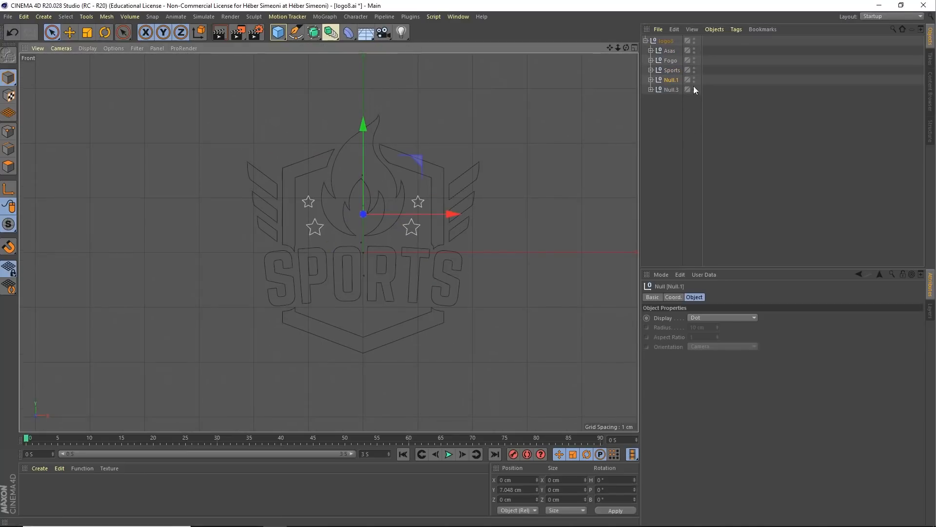
pyautogui.doubleClick(670, 80)
pyautogui.write('Estrelas')
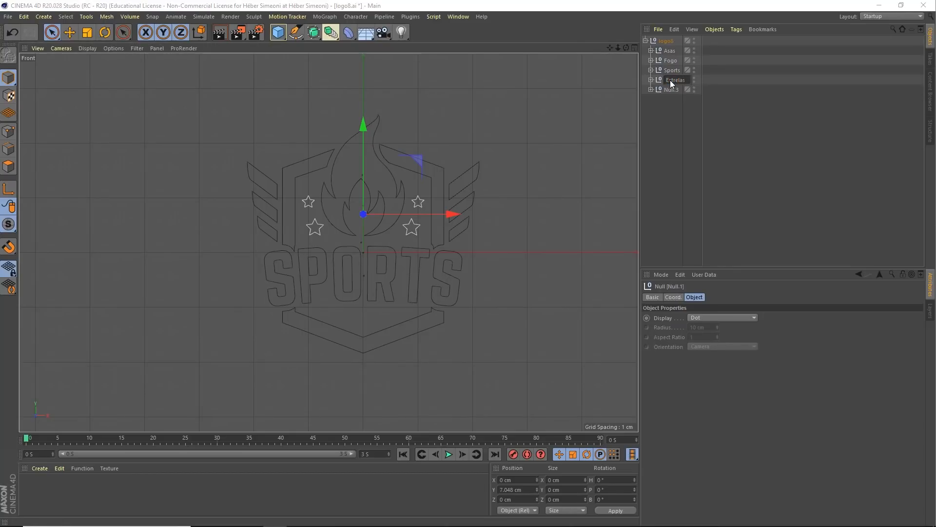
pyautogui.press('Return')
# Step: Rename the null group holding the shield border splines as Borda
pyautogui.doubleClick(672, 89)
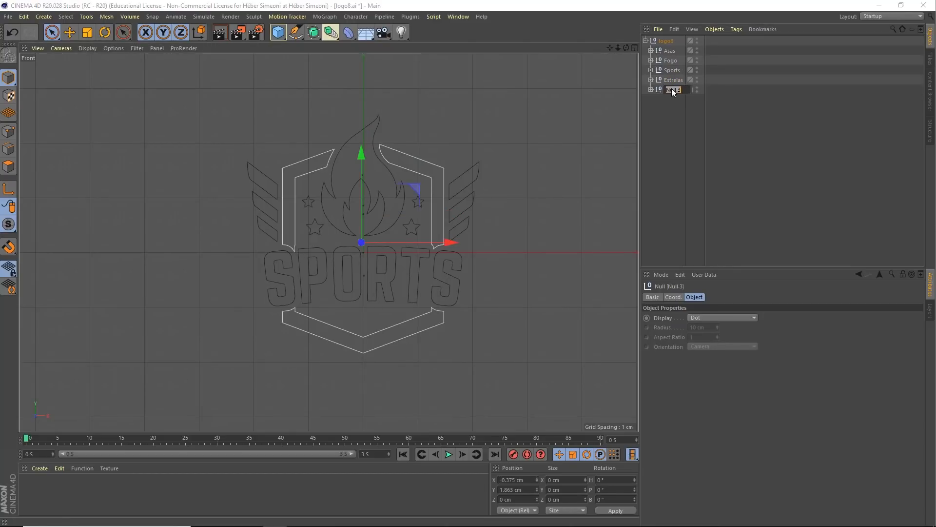
pyautogui.write('Borda')
pyautogui.press('Return')
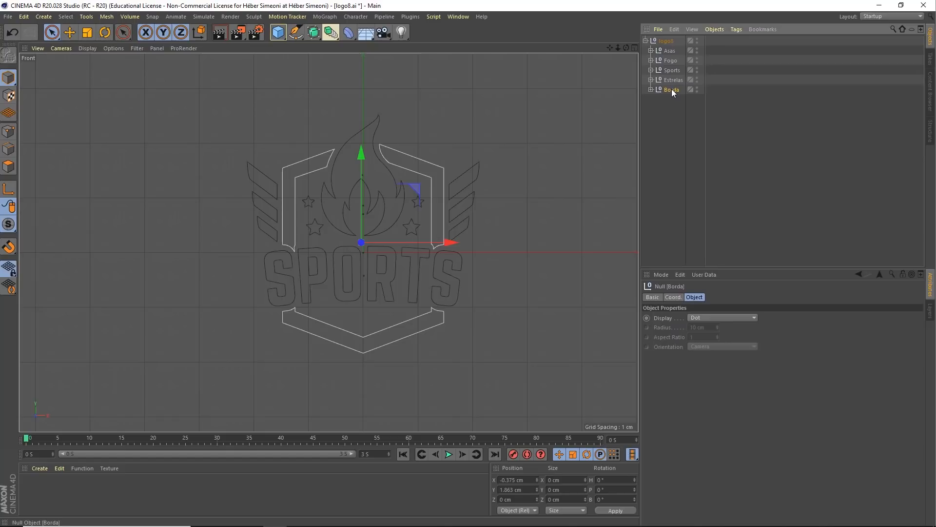
# Step: Check the splines held by the named groups by selecting the groups in turn, and clear the selection
pyautogui.click(669, 51)
pyautogui.click(670, 60)
pyautogui.click(671, 80)
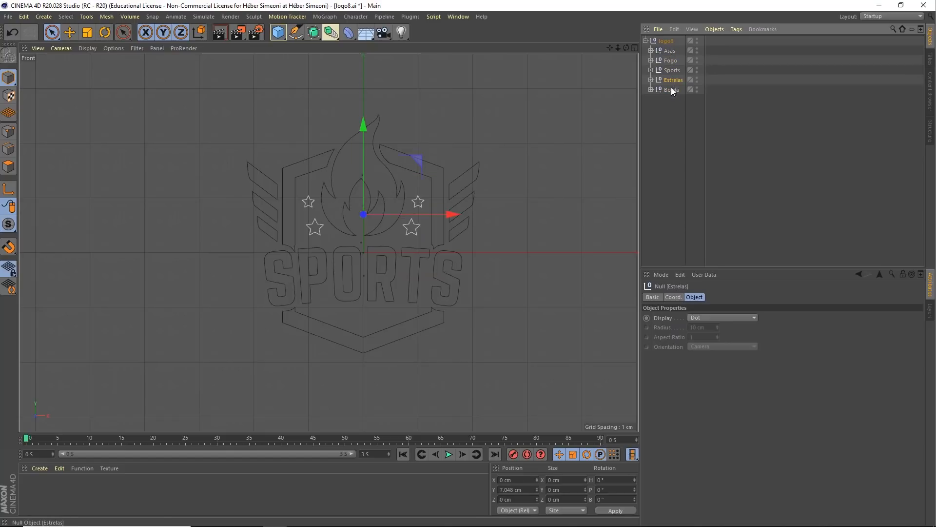
pyautogui.click(671, 89)
pyautogui.click(669, 138)
# Step: Maximize the Perspective view and add an Extrude object to the scene
pyautogui.middleClick(411, 219)
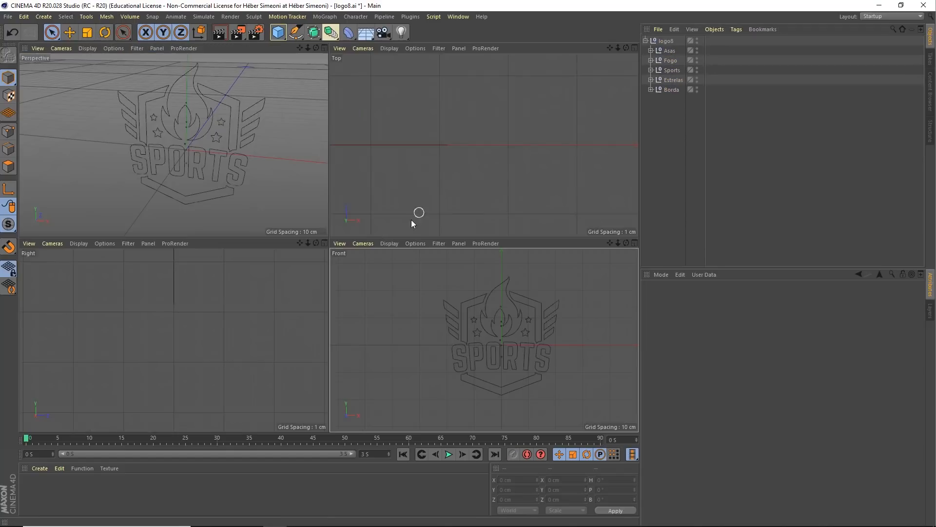
pyautogui.middleClick(248, 186)
pyautogui.keyDown('alt'); pyautogui.moveTo(353, 233); pyautogui.dragTo(324, 244); pyautogui.keyUp('alt')
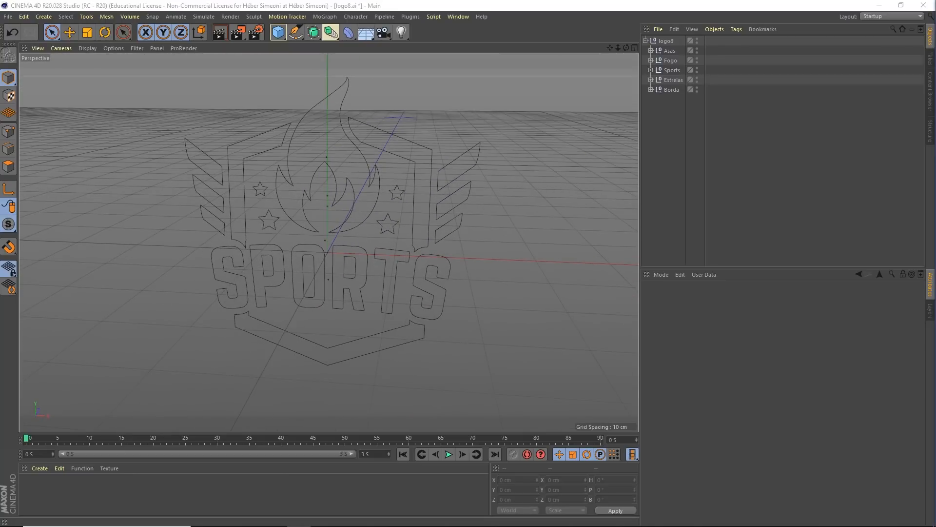
pyautogui.moveTo(386, 221)
pyautogui.keyDown('alt'); pyautogui.mouseDown()
pyautogui.moveTo(360, 226)
pyautogui.moveTo(396, 212)
pyautogui.moveTo(372, 208)
pyautogui.moveTo(343, 220)
pyautogui.moveTo(392, 212)
pyautogui.mouseUp(); pyautogui.keyUp('alt')
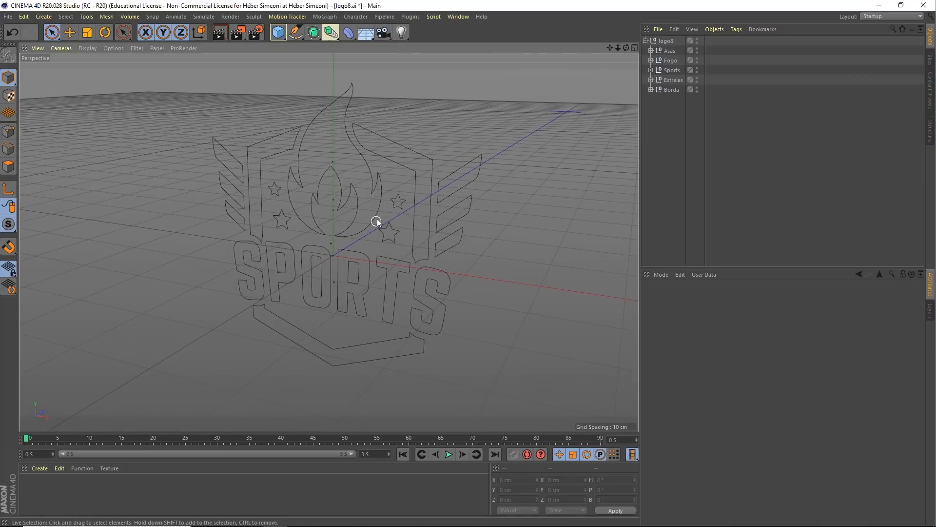
pyautogui.click(314, 40)
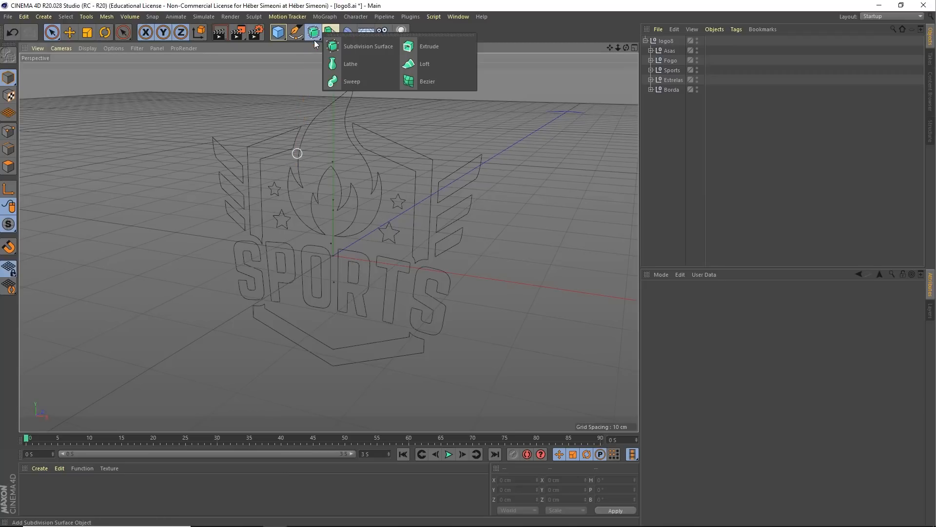
pyautogui.click(429, 46)
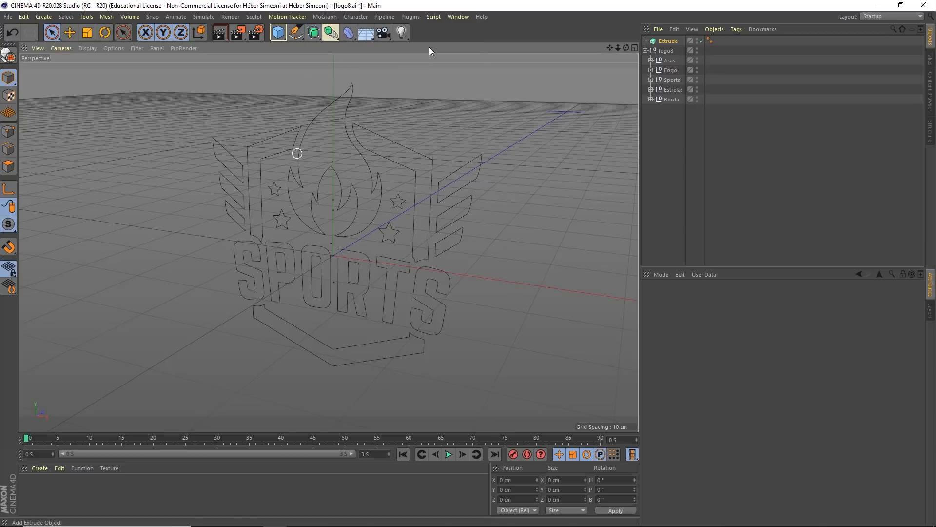
pyautogui.click(414, 154)
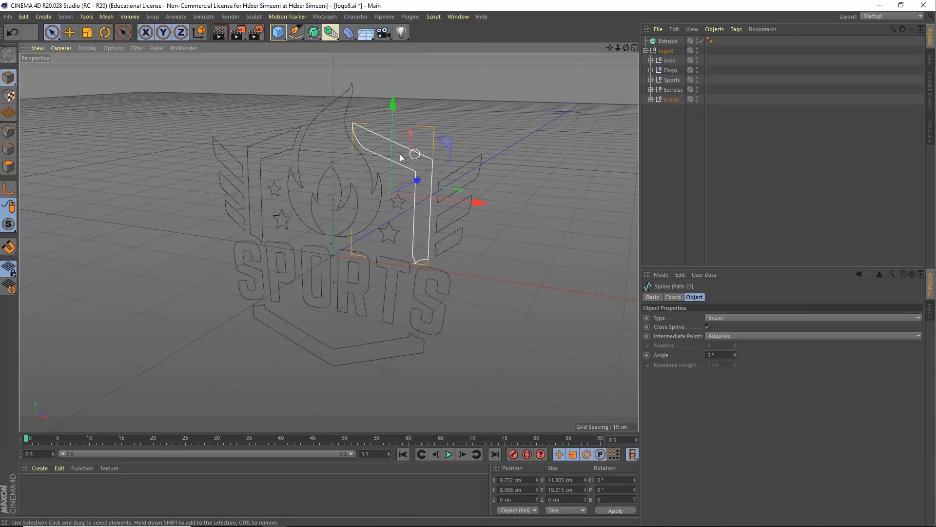
pyautogui.click(301, 127)
pyautogui.click(300, 155)
pyautogui.click(453, 104)
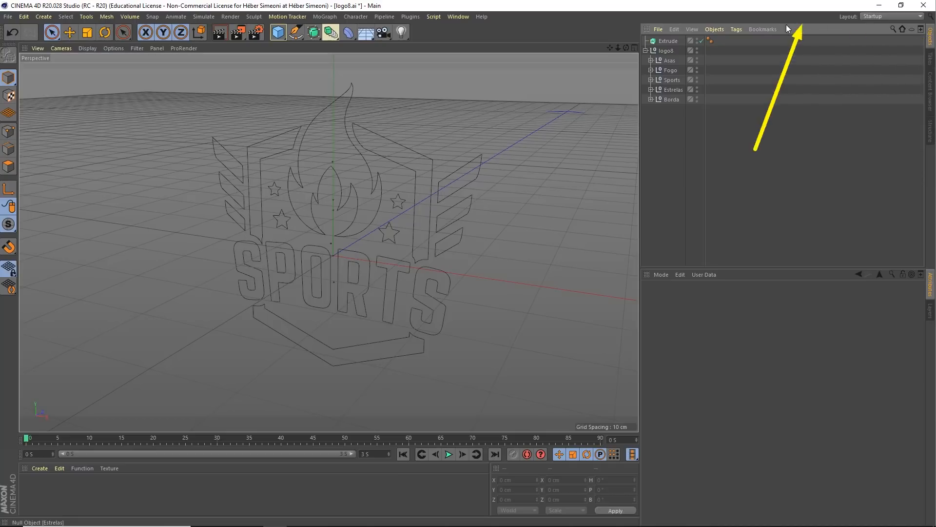
# Step: Make the logo8 group a child of the Extrude object and enable the Extrude's Hierarchical option
pyautogui.click(665, 50)
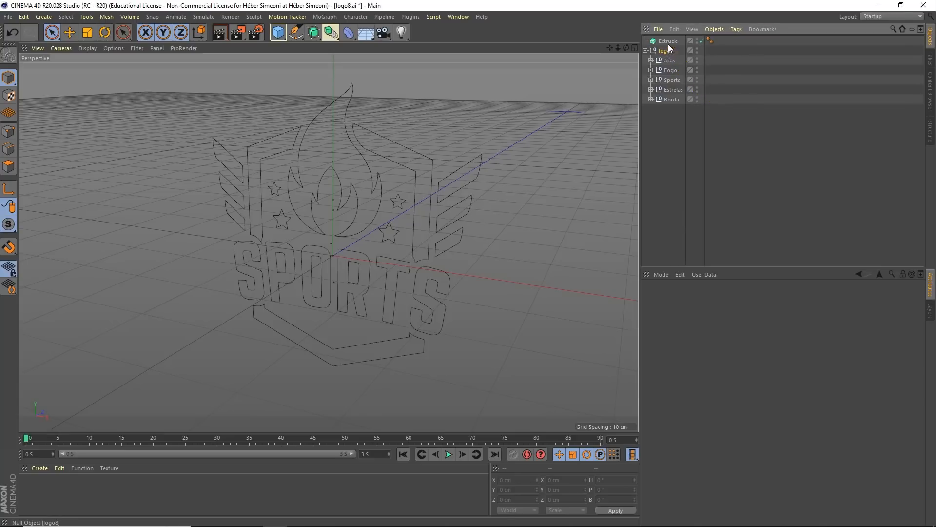
pyautogui.moveTo(667, 43); pyautogui.dragTo(667, 44)
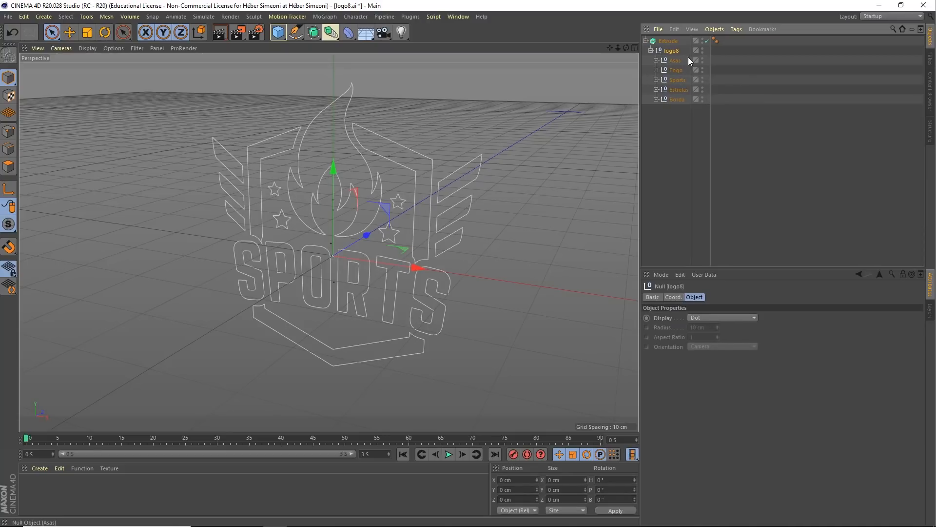
pyautogui.click(666, 40)
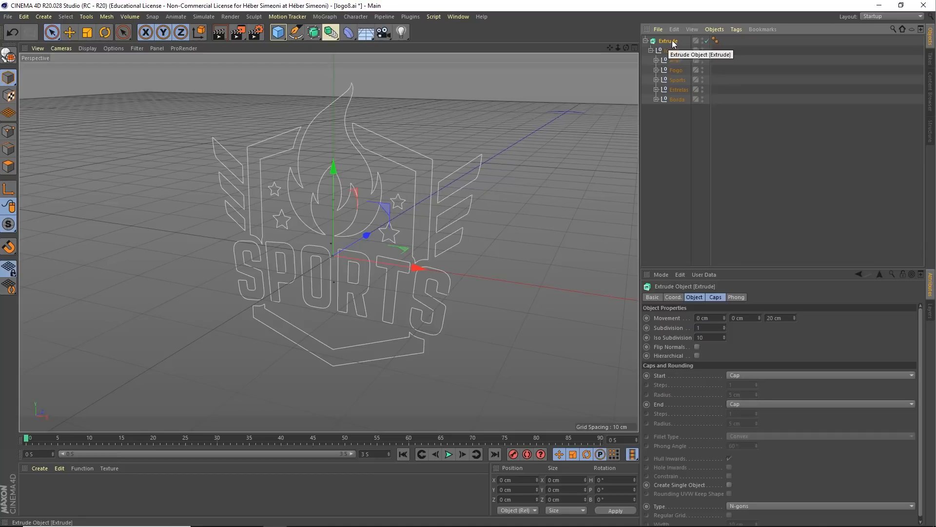
pyautogui.moveTo(757, 268); pyautogui.dragTo(751, 150)
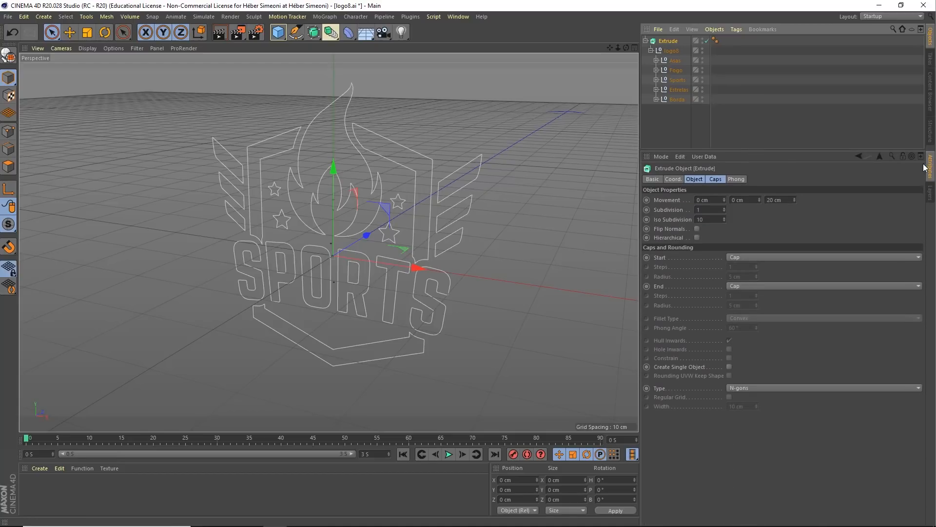
pyautogui.click(691, 180)
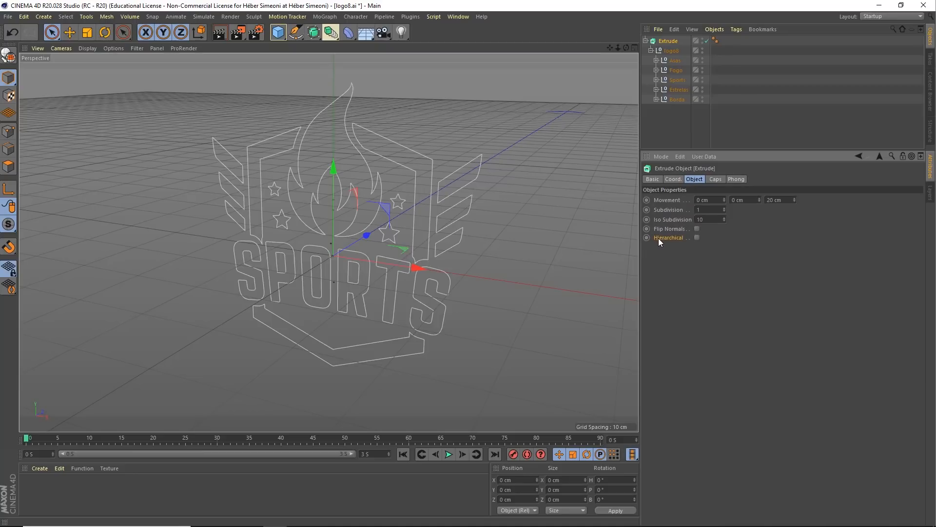
pyautogui.click(696, 238)
pyautogui.moveTo(369, 232)
pyautogui.keyDown('alt'); pyautogui.mouseDown()
pyautogui.moveTo(259, 209)
pyautogui.moveTo(517, 226)
pyautogui.moveTo(306, 214)
pyautogui.moveTo(440, 217)
pyautogui.moveTo(358, 232)
pyautogui.mouseUp(); pyautogui.keyUp('alt')
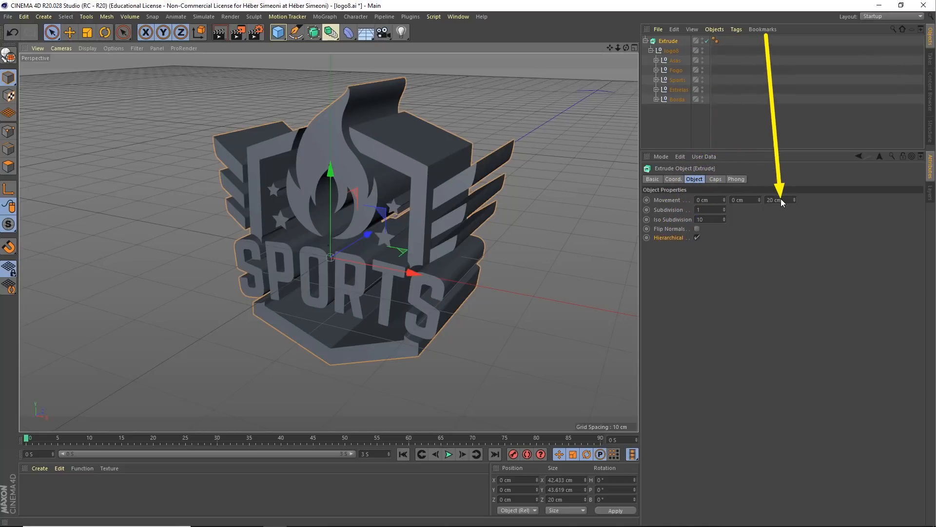
# Step: Set the Extrude object's Z movement to 3 cm to reduce the logo's depth
pyautogui.moveTo(793, 198)
pyautogui.mouseDown()
pyautogui.moveTo(797, 189)
pyautogui.moveTo(791, 207)
pyautogui.moveTo(794, 199)
pyautogui.mouseUp()
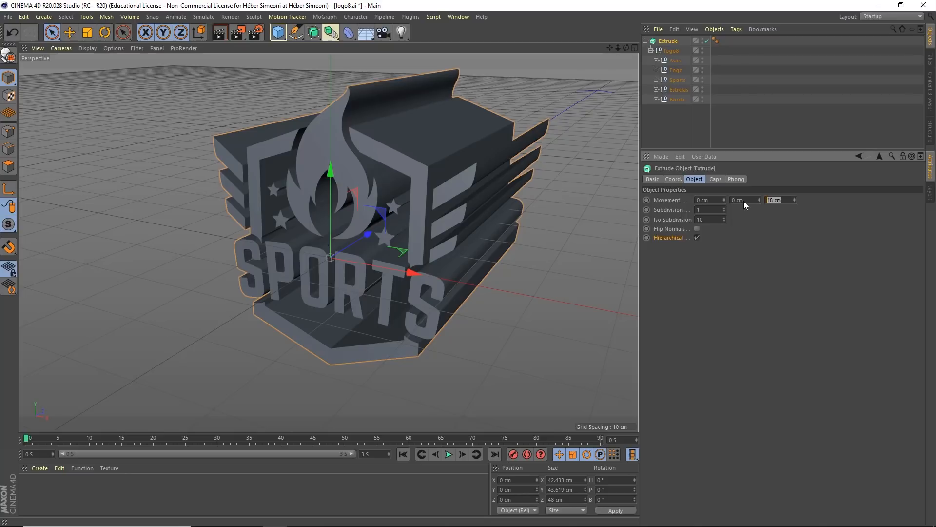
pyautogui.write('3')
pyautogui.press('Return')
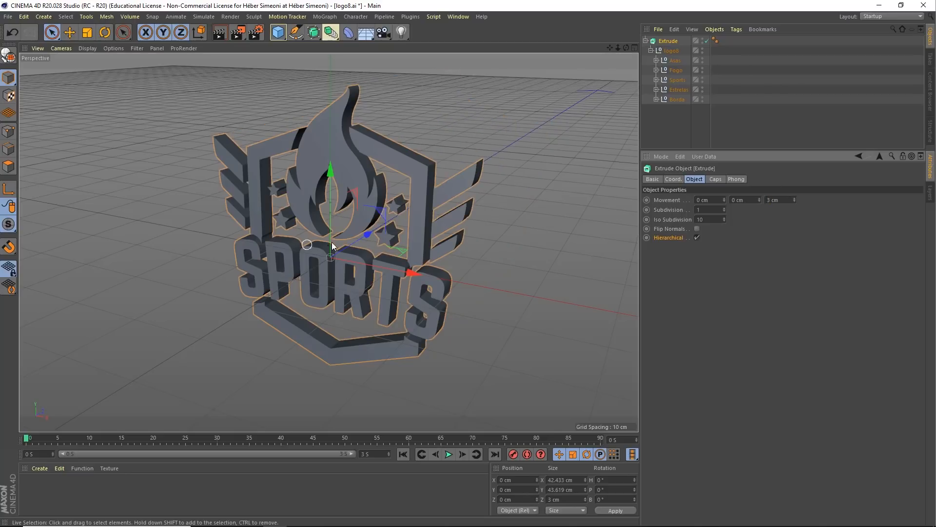
pyautogui.keyDown('alt'); pyautogui.moveTo(307, 244); pyautogui.dragTo(353, 252); pyautogui.keyUp('alt')
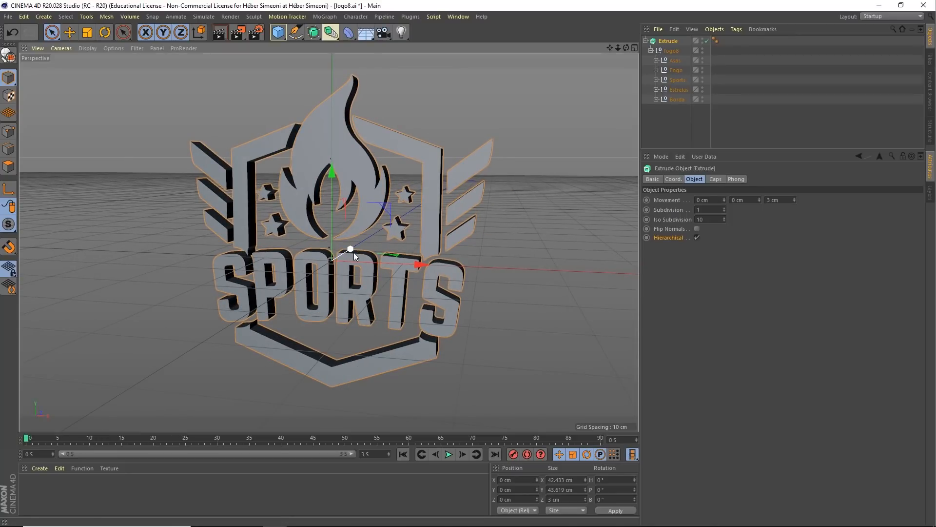
pyautogui.keyDown('alt'); pyautogui.moveTo(353, 253); pyautogui.dragTo(370, 244); pyautogui.keyUp('alt')
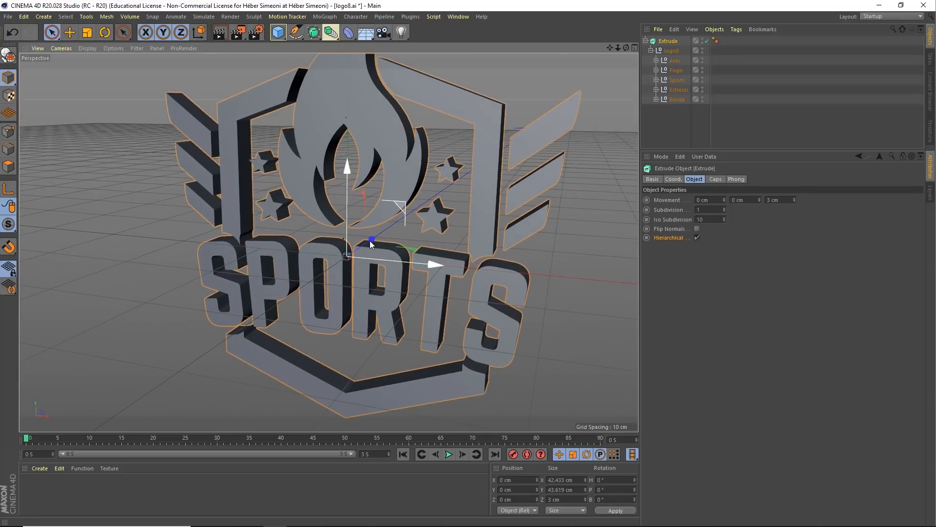
# Step: Show the Extrude object's caps settings and examine the upper corner of the shield border up close
pyautogui.click(719, 180)
pyautogui.keyDown('alt'); pyautogui.moveTo(454, 188); pyautogui.dragTo(382, 219); pyautogui.keyUp('alt')
pyautogui.keyDown('alt'); pyautogui.moveTo(422, 154); pyautogui.dragTo(449, 146, button='right'); pyautogui.keyUp('alt')
pyautogui.scroll(5, 414, 184)
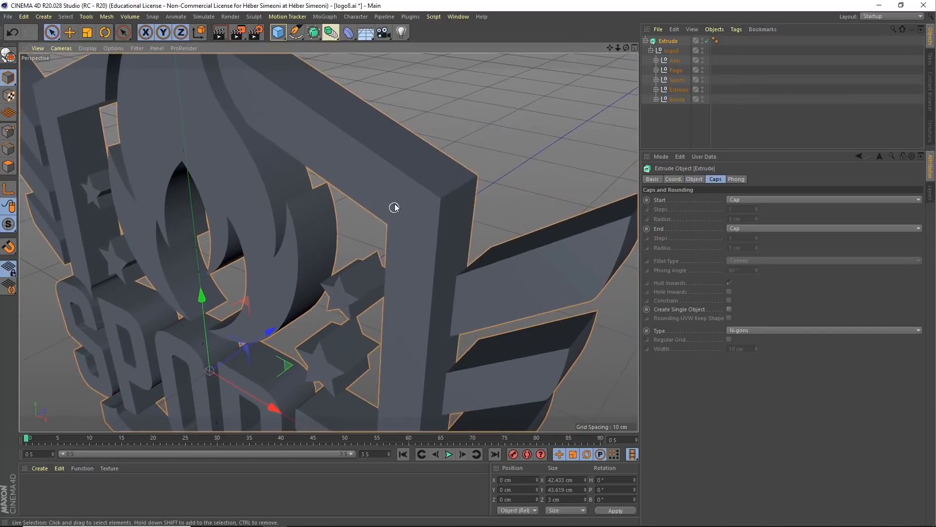
pyautogui.scroll(2, 410, 186)
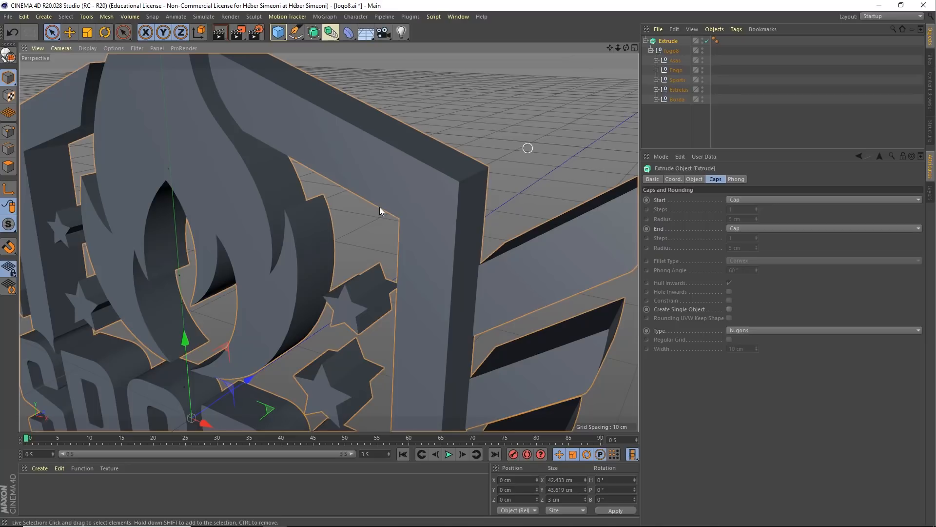
pyautogui.moveTo(397, 218)
pyautogui.mouseDown()
pyautogui.moveTo(408, 448)
pyautogui.moveTo(439, 396)
pyautogui.moveTo(462, 209)
pyautogui.moveTo(218, 49)
pyautogui.moveTo(245, 135)
pyautogui.mouseUp()
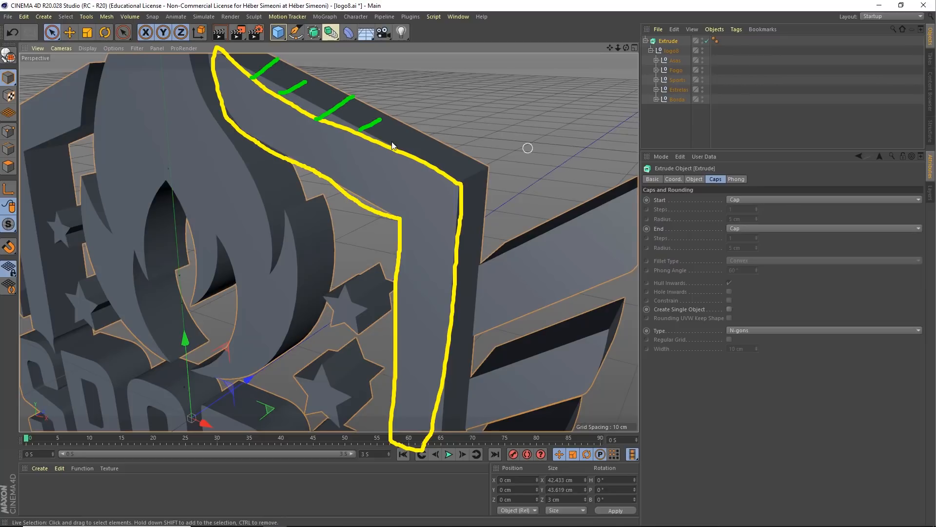
pyautogui.moveTo(389, 142); pyautogui.dragTo(403, 134)
pyautogui.moveTo(414, 157); pyautogui.dragTo(438, 147)
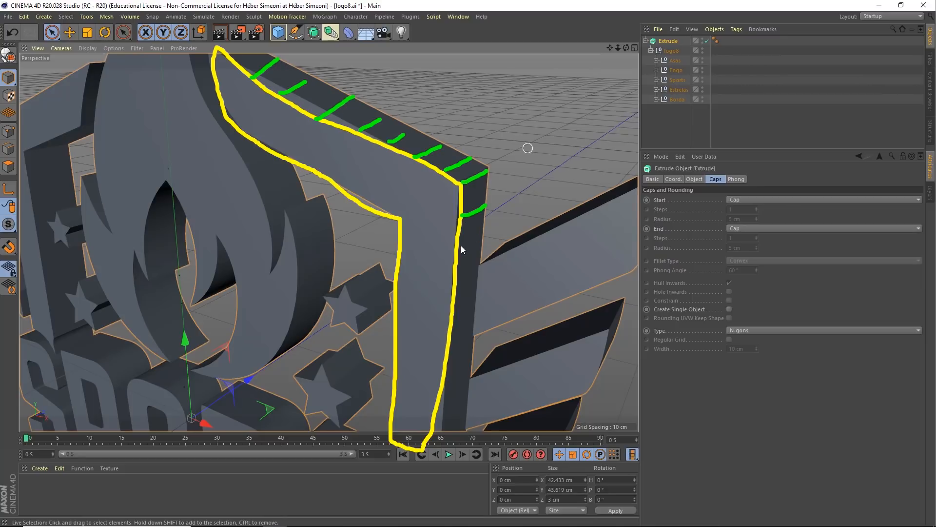
pyautogui.moveTo(460, 249); pyautogui.dragTo(487, 244)
pyautogui.moveTo(503, 41)
pyautogui.mouseDown()
pyautogui.moveTo(431, 155)
pyautogui.moveTo(435, 167)
pyautogui.mouseUp()
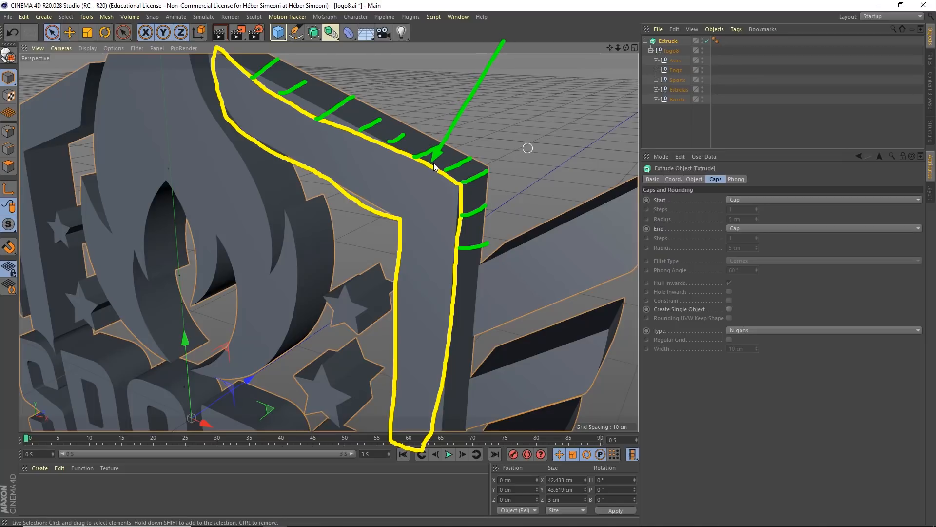
pyautogui.hotkey('ctrl', 'z')
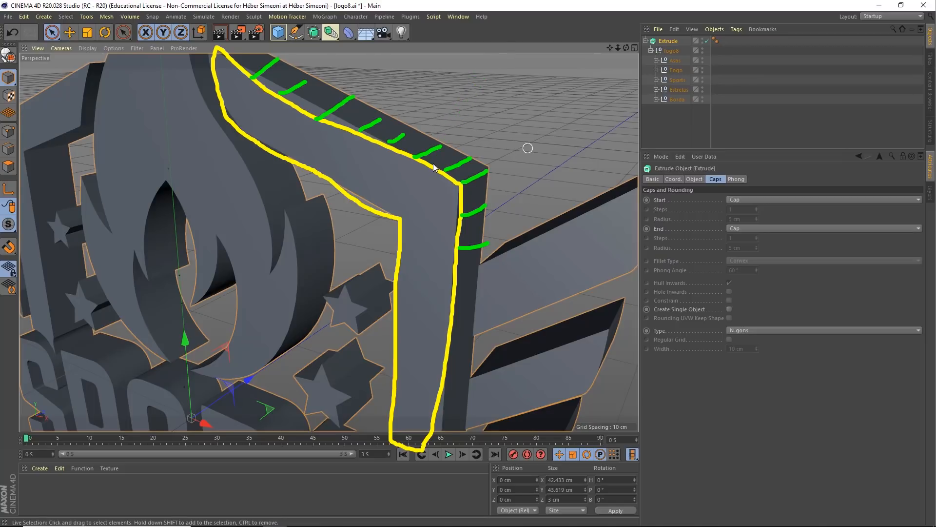
pyautogui.moveTo(500, 38); pyautogui.dragTo(423, 131)
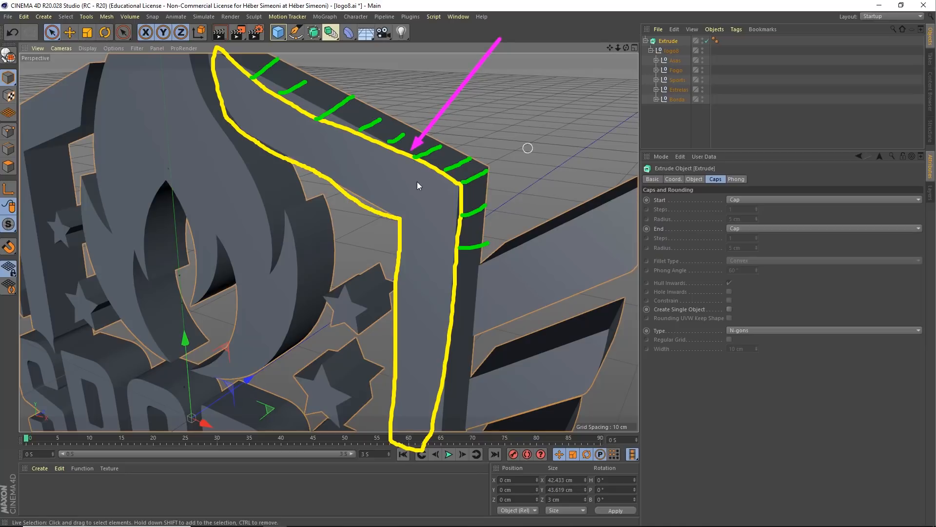
pyautogui.moveTo(393, 168); pyautogui.dragTo(404, 164)
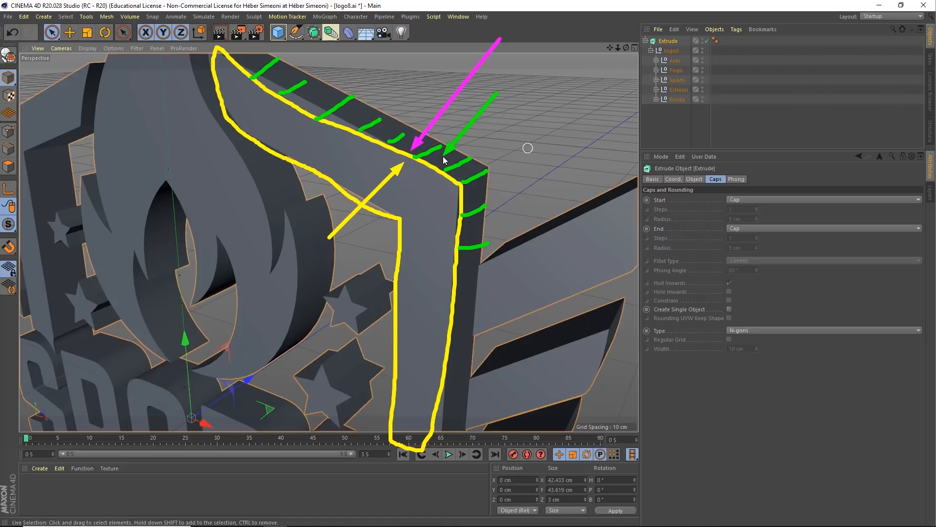
pyautogui.hotkey('ctrl', 'z')
pyautogui.hotkey('ctrl', 'z')
pyautogui.hotkey('ctrl', 'z')
pyautogui.hotkey('ctrl', 'z')
pyautogui.press('Escape')
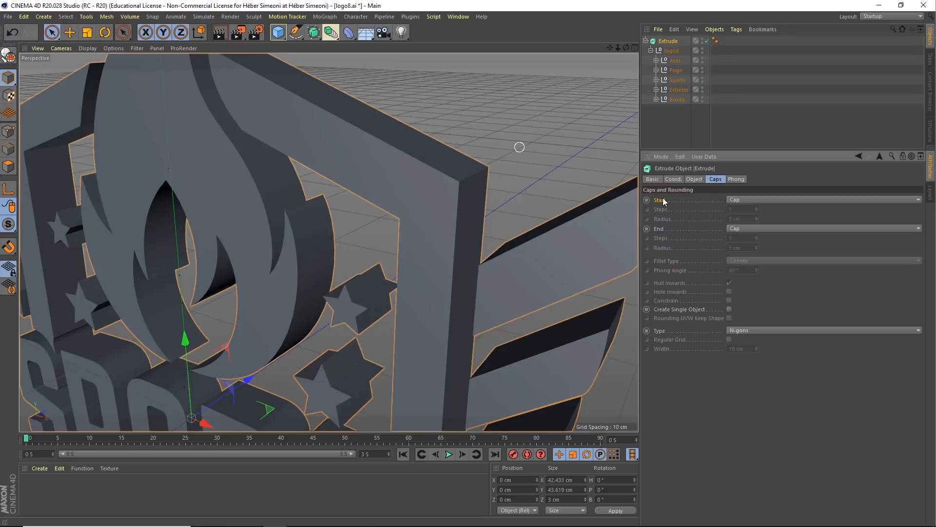
# Step: Set the Extrude object's start cap to Fillet Cap and inspect the logo's front edges
pyautogui.click(737, 200)
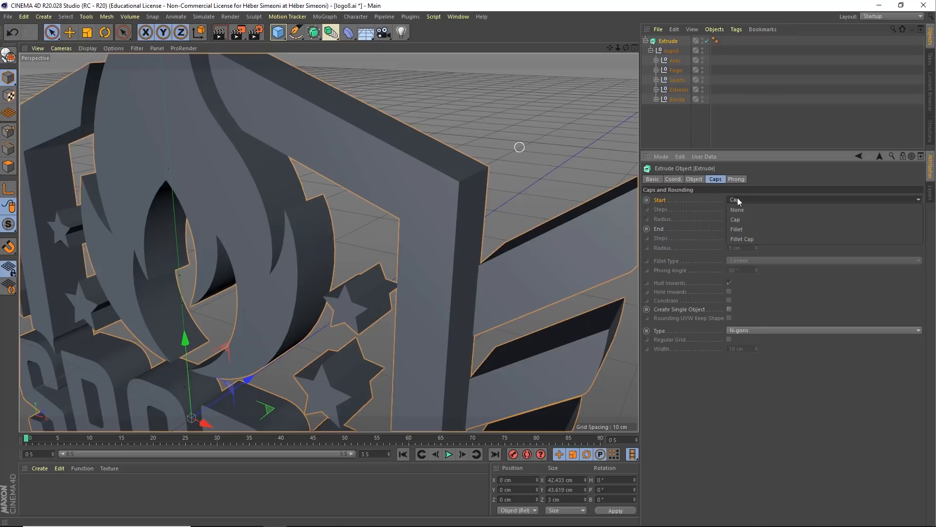
pyautogui.click(743, 238)
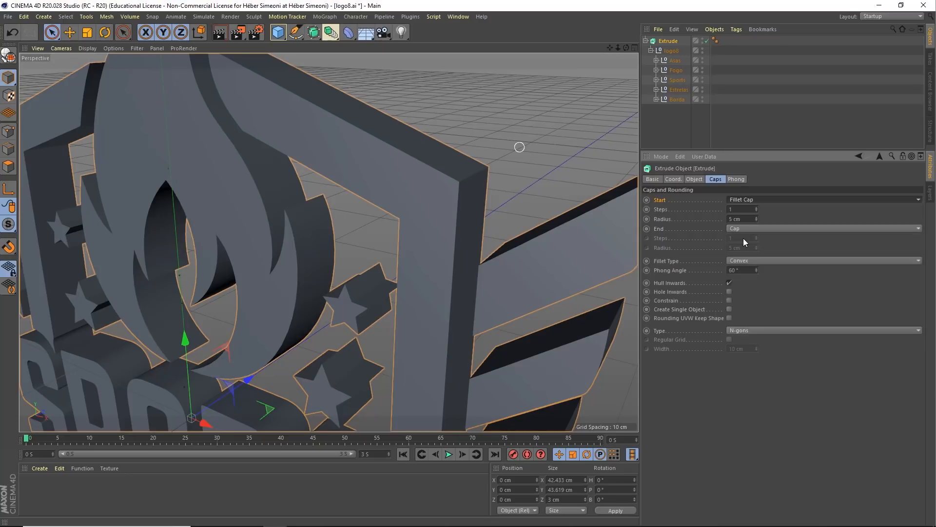
pyautogui.keyDown('alt'); pyautogui.moveTo(355, 246); pyautogui.dragTo(352, 248); pyautogui.keyUp('alt')
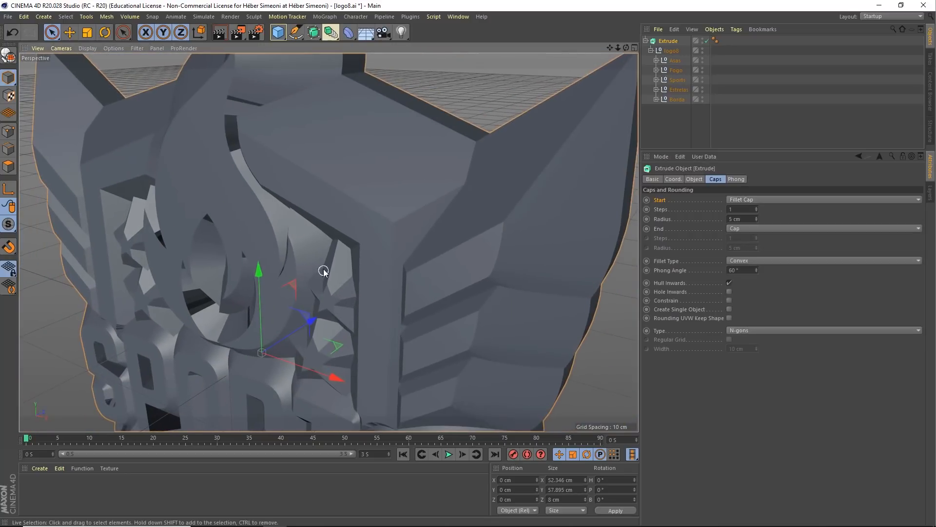
pyautogui.keyDown('alt'); pyautogui.moveTo(324, 273); pyautogui.dragTo(374, 210, button='middle'); pyautogui.keyUp('alt')
pyautogui.keyDown('alt'); pyautogui.moveTo(374, 210); pyautogui.dragTo(357, 219); pyautogui.keyUp('alt')
pyautogui.keyDown('alt'); pyautogui.moveTo(322, 232); pyautogui.dragTo(422, 236); pyautogui.keyUp('alt')
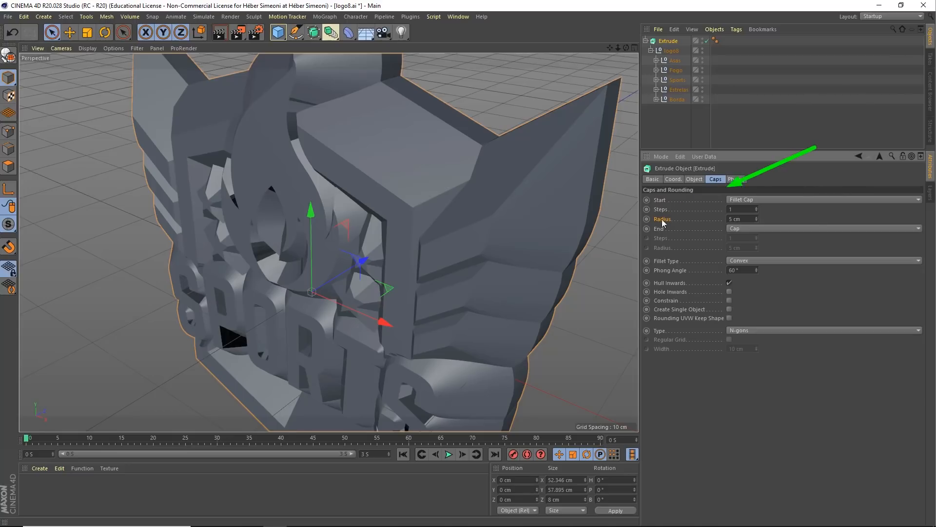
# Step: Set the start cap's fillet radius to 0.2 cm and inspect the bevel on the shield border
pyautogui.click(745, 221)
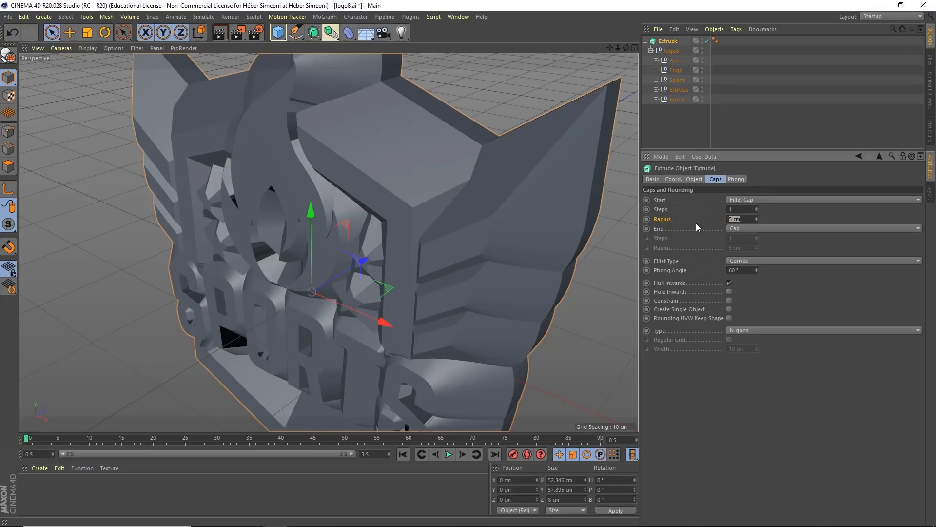
pyautogui.write('0.2')
pyautogui.press('Return')
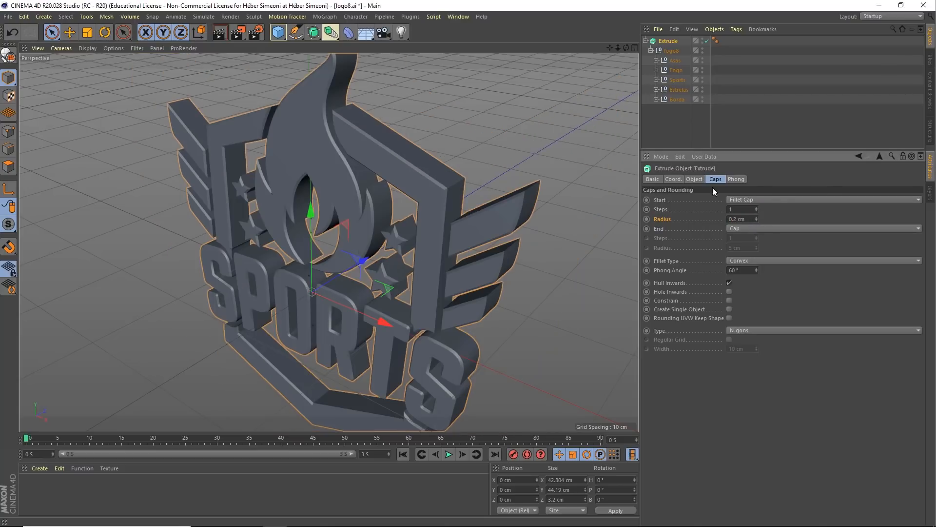
pyautogui.moveTo(367, 194)
pyautogui.keyDown('alt'); pyautogui.mouseDown()
pyautogui.moveTo(347, 174)
pyautogui.moveTo(393, 176)
pyautogui.mouseUp(); pyautogui.keyUp('alt')
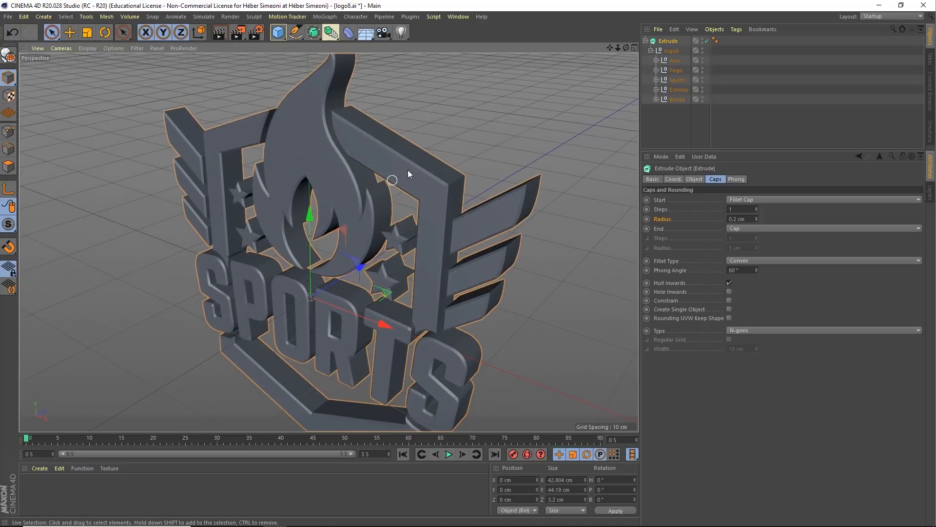
pyautogui.keyDown('alt'); pyautogui.moveTo(411, 166); pyautogui.dragTo(469, 169, button='right'); pyautogui.keyUp('alt')
pyautogui.moveTo(438, 193)
pyautogui.keyDown('alt'); pyautogui.mouseDown()
pyautogui.moveTo(423, 173)
pyautogui.moveTo(446, 198)
pyautogui.moveTo(449, 184)
pyautogui.mouseUp(); pyautogui.keyUp('alt')
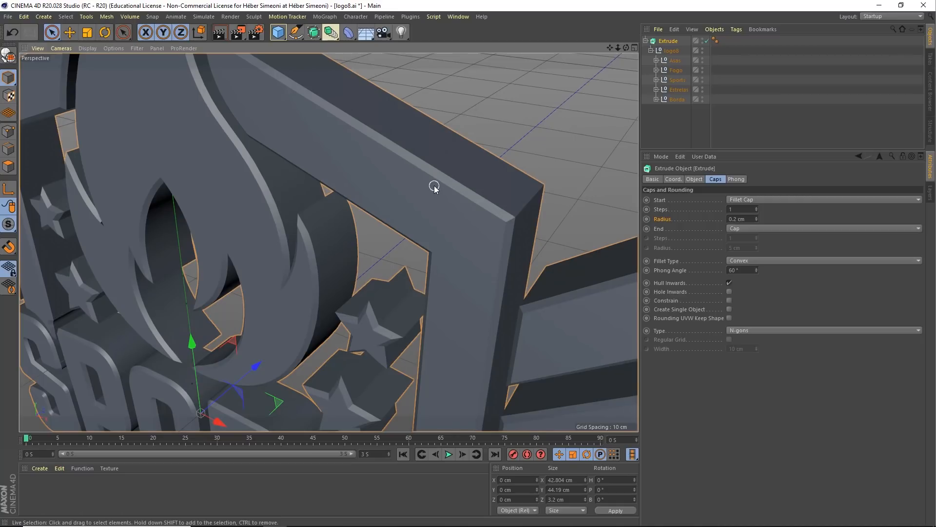
# Step: Set the start cap's fillet steps to 4 and compare the rounded bevel with the previous setting
pyautogui.keyDown('alt'); pyautogui.moveTo(449, 171); pyautogui.dragTo(474, 182); pyautogui.keyUp('alt')
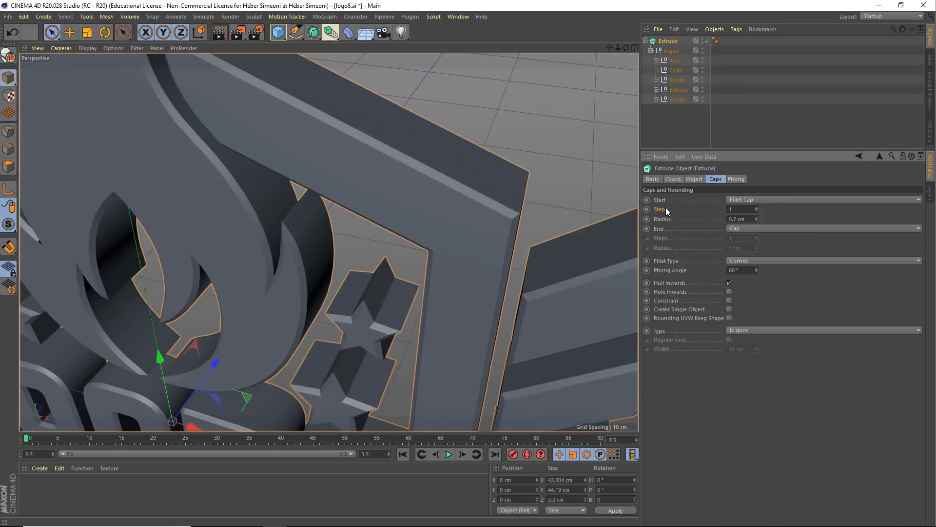
pyautogui.click(729, 209)
pyautogui.write('4')
pyautogui.press('Return')
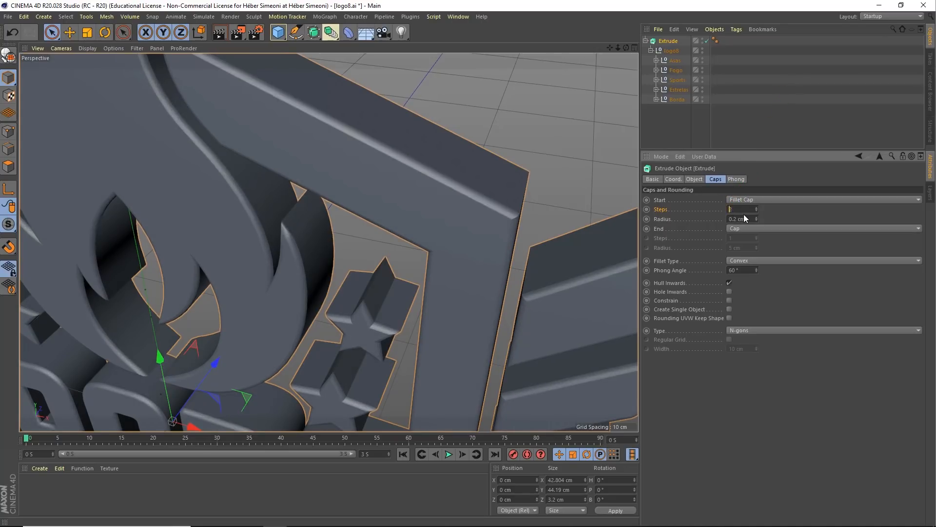
pyautogui.hotkey('ctrl', 'z')
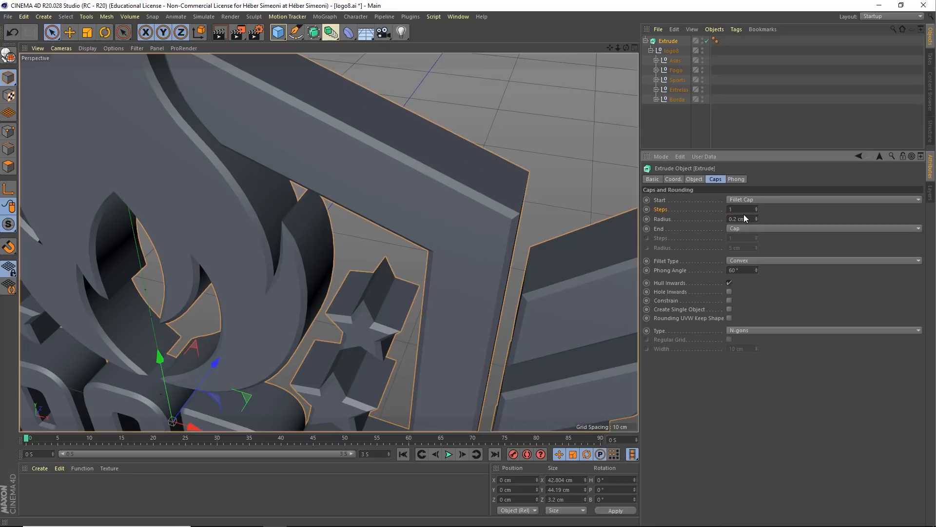
pyautogui.hotkey('ctrl', 'y')
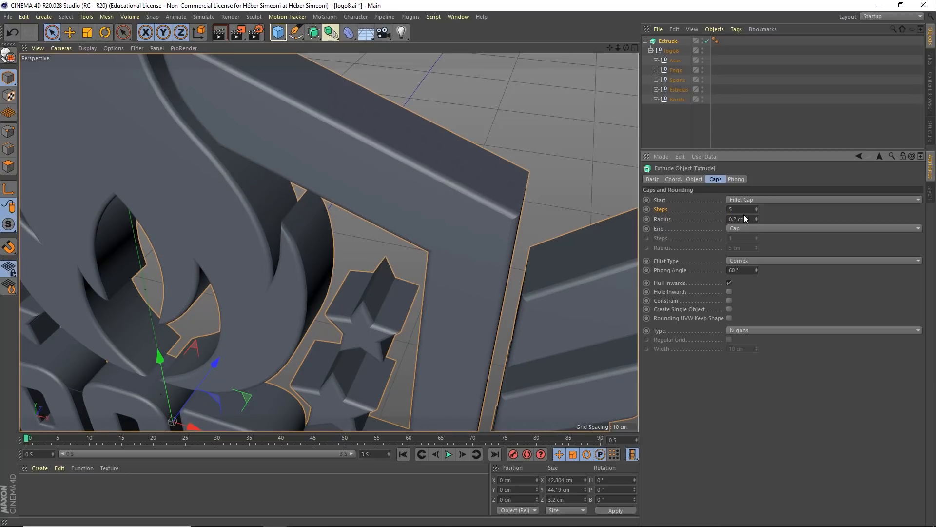
# Step: Examine the whole beveled logo from several angles with nothing selected
pyautogui.scroll(-1, 744, 215)
pyautogui.scroll(-5, 470, 202)
pyautogui.keyDown('alt'); pyautogui.moveTo(357, 193); pyautogui.dragTo(405, 201); pyautogui.keyUp('alt')
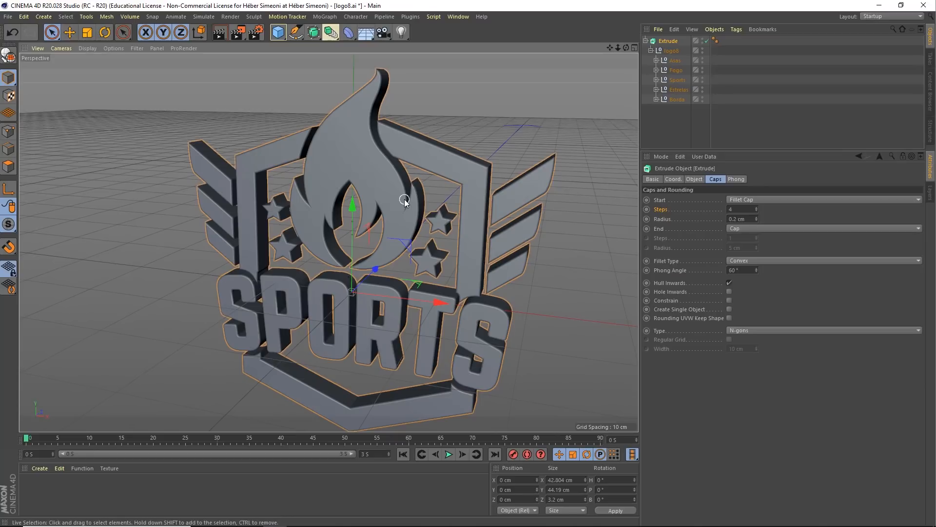
pyautogui.keyDown('alt'); pyautogui.moveTo(398, 210); pyautogui.dragTo(396, 189); pyautogui.keyUp('alt')
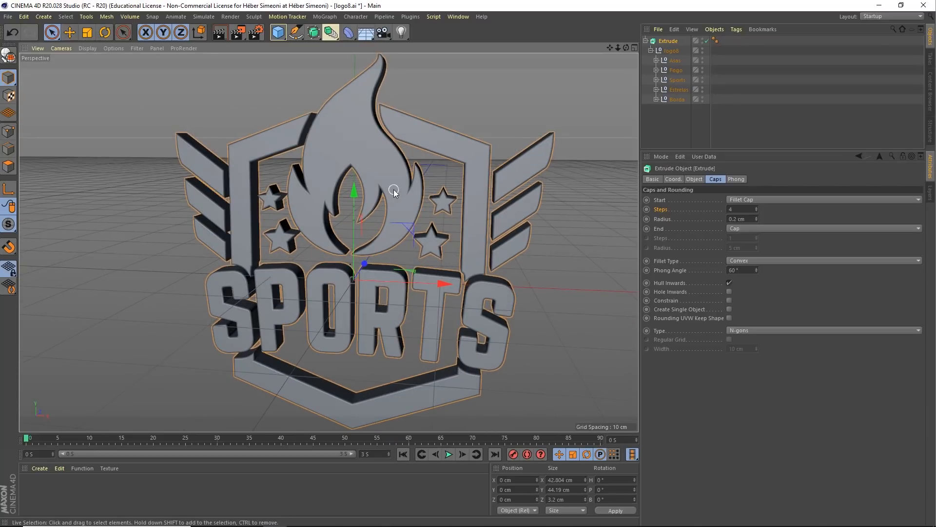
pyautogui.click(804, 124)
pyautogui.moveTo(381, 233)
pyautogui.keyDown('alt'); pyautogui.mouseDown()
pyautogui.moveTo(320, 239)
pyautogui.moveTo(370, 233)
pyautogui.moveTo(346, 216)
pyautogui.moveTo(386, 215)
pyautogui.moveTo(385, 227)
pyautogui.moveTo(370, 221)
pyautogui.moveTo(371, 230)
pyautogui.mouseUp(); pyautogui.keyUp('alt')
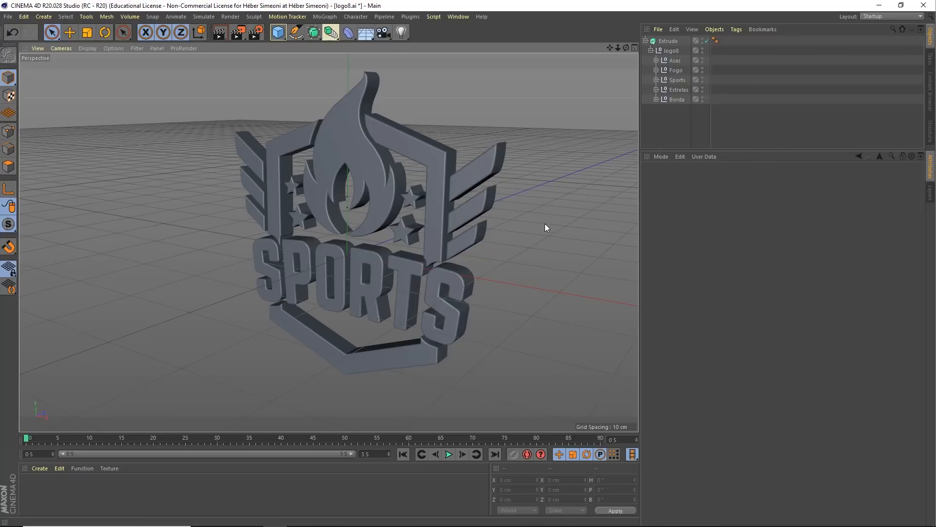
pyautogui.moveTo(554, 89)
pyautogui.mouseDown()
pyautogui.moveTo(370, 151)
pyautogui.moveTo(385, 126)
pyautogui.moveTo(306, 270)
pyautogui.moveTo(388, 285)
pyautogui.moveTo(434, 234)
pyautogui.mouseUp()
# Step: Move the Fogo group forward to about Z -1.3 cm so the flame stands out from the shield
pyautogui.moveTo(799, 123)
pyautogui.mouseDown()
pyautogui.moveTo(929, 44)
pyautogui.moveTo(694, 85)
pyautogui.moveTo(678, 72)
pyautogui.mouseUp()
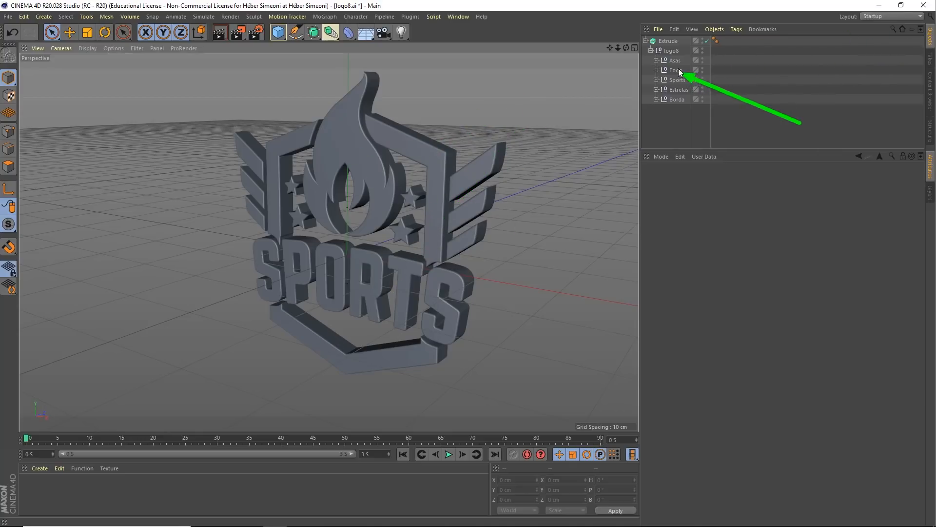
pyautogui.click(676, 71)
pyautogui.keyDown('alt'); pyautogui.moveTo(397, 189); pyautogui.dragTo(341, 192); pyautogui.keyUp('alt')
pyautogui.keyDown('alt'); pyautogui.moveTo(343, 192); pyautogui.dragTo(419, 185, button='right'); pyautogui.keyUp('alt')
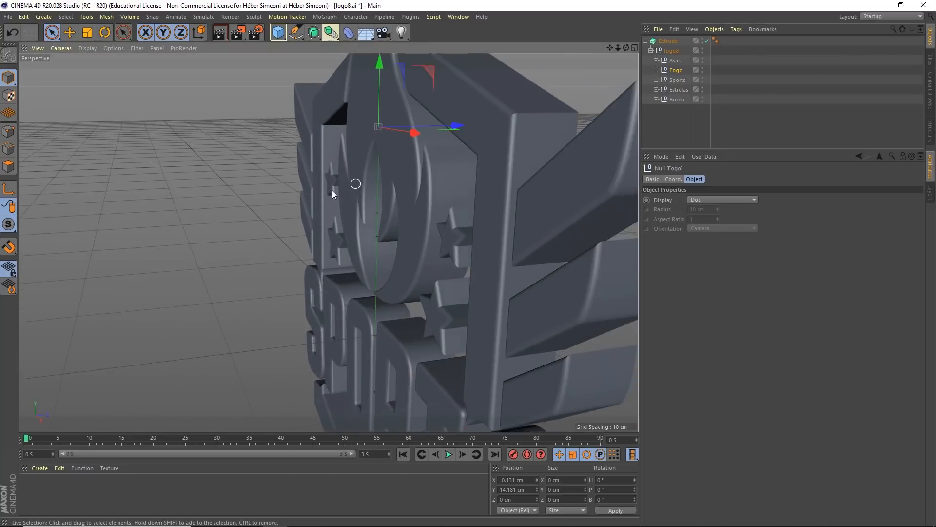
pyautogui.keyDown('alt'); pyautogui.moveTo(332, 190); pyautogui.dragTo(405, 189); pyautogui.keyUp('alt')
pyautogui.keyDown('alt'); pyautogui.moveTo(404, 189); pyautogui.dragTo(368, 188, button='right'); pyautogui.keyUp('alt')
pyautogui.moveTo(122, 185)
pyautogui.mouseDown()
pyautogui.moveTo(105, 86)
pyautogui.moveTo(72, 45)
pyautogui.mouseUp()
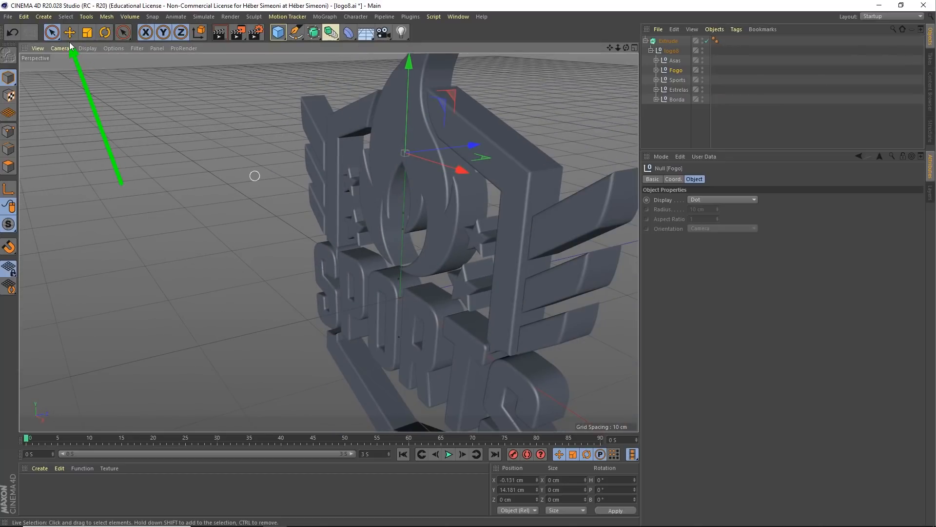
pyautogui.press('e')
pyautogui.moveTo(358, 113)
pyautogui.keyDown('alt'); pyautogui.mouseDown()
pyautogui.moveTo(419, 143)
pyautogui.moveTo(404, 146)
pyautogui.mouseUp(); pyautogui.keyUp('alt')
pyautogui.moveTo(403, 176)
pyautogui.keyDown('alt'); pyautogui.mouseDown()
pyautogui.moveTo(444, 150)
pyautogui.moveTo(449, 182)
pyautogui.moveTo(429, 174)
pyautogui.moveTo(447, 209)
pyautogui.moveTo(407, 192)
pyautogui.mouseUp(); pyautogui.keyUp('alt')
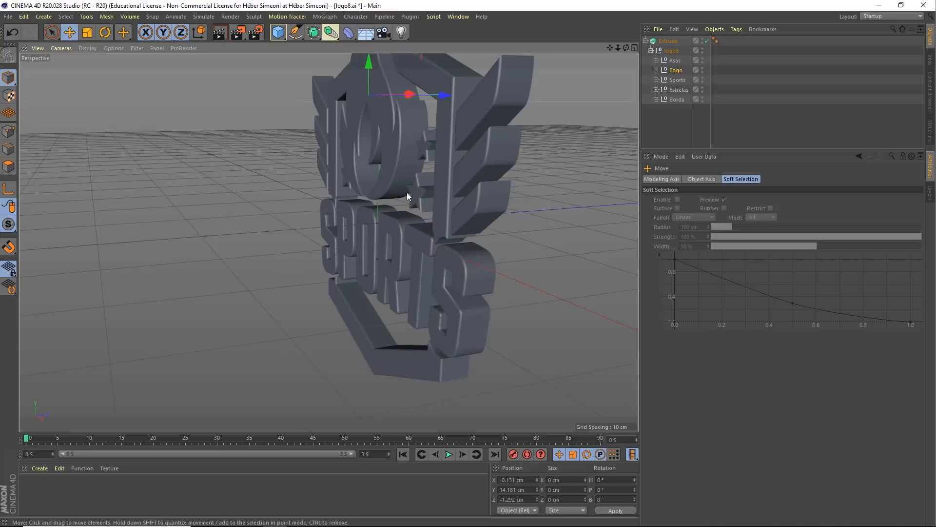
# Step: Move the Sports group forward to about Z -1.25 cm and the Asas group back to about Z 1.2 cm
pyautogui.click(677, 80)
pyautogui.keyDown('alt'); pyautogui.moveTo(383, 241); pyautogui.dragTo(410, 209); pyautogui.keyUp('alt')
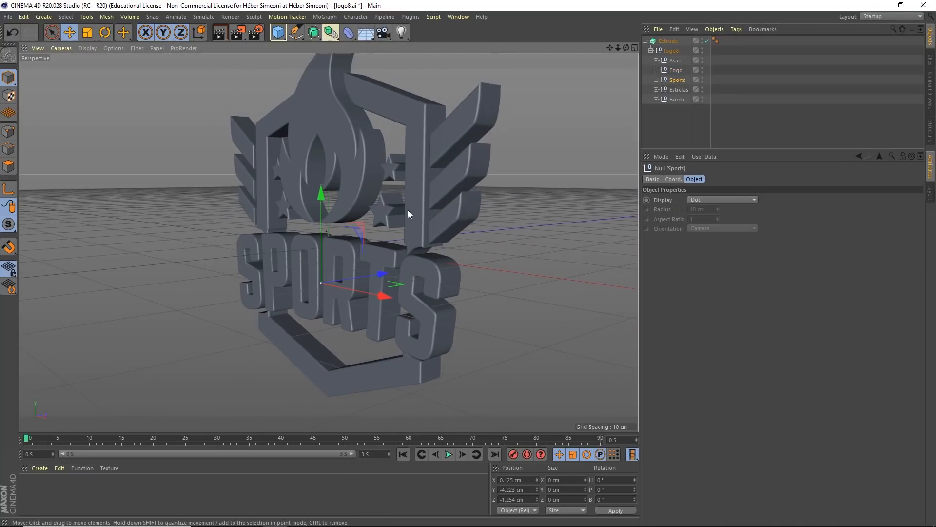
pyautogui.click(674, 61)
pyautogui.keyDown('alt'); pyautogui.moveTo(381, 235); pyautogui.dragTo(444, 162); pyautogui.keyUp('alt')
pyautogui.keyDown('alt'); pyautogui.moveTo(445, 162); pyautogui.dragTo(473, 211); pyautogui.keyUp('alt')
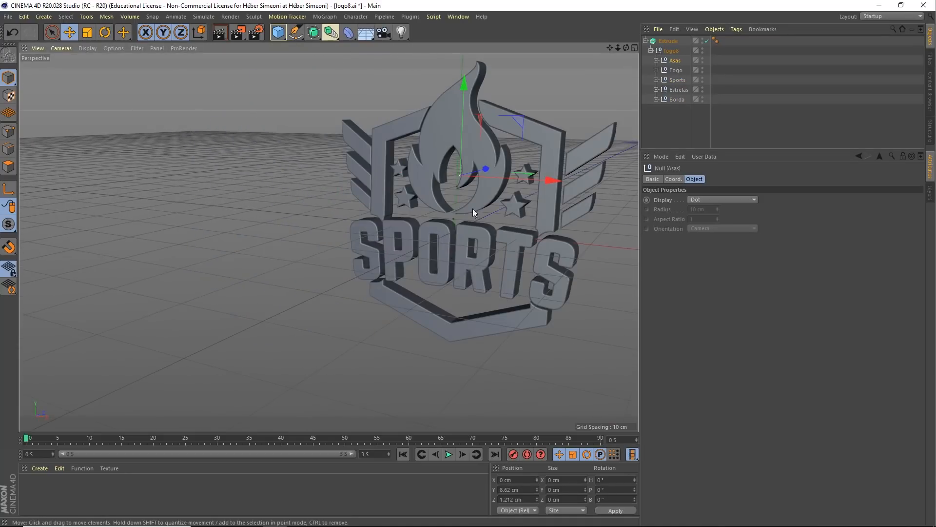
pyautogui.scroll(4, 469, 177)
pyautogui.keyDown('alt'); pyautogui.moveTo(469, 176); pyautogui.dragTo(379, 205, button='middle'); pyautogui.keyUp('alt')
pyautogui.keyDown('alt'); pyautogui.moveTo(379, 207); pyautogui.dragTo(342, 242); pyautogui.keyUp('alt')
pyautogui.scroll(-3, 342, 243)
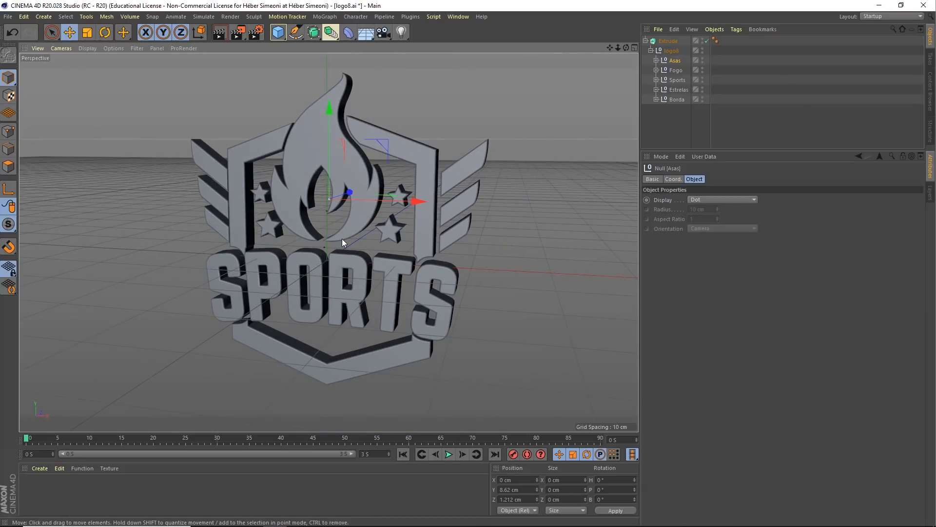
# Step: Create two new materials and color the one named Mat yellow-green with hue 68° and saturation 100%
pyautogui.click(646, 41)
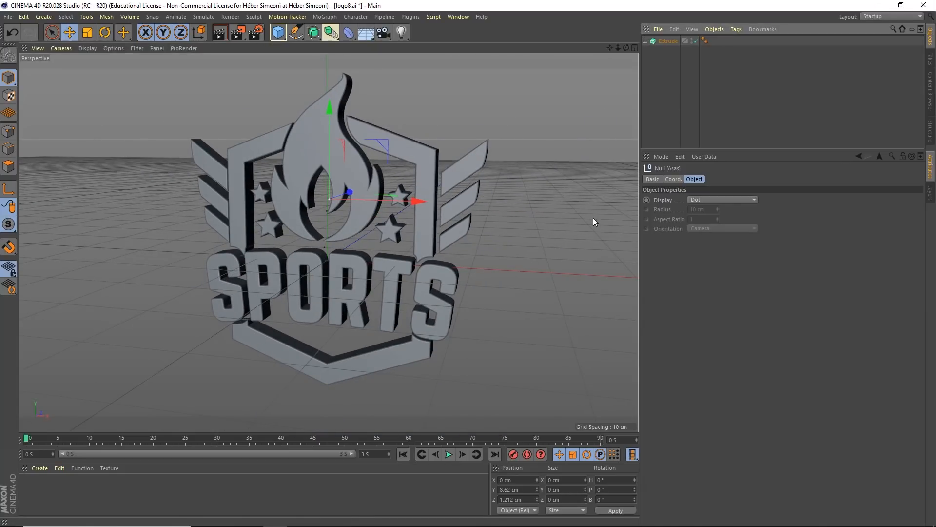
pyautogui.keyDown('alt'); pyautogui.moveTo(417, 263); pyautogui.dragTo(509, 224); pyautogui.keyUp('alt')
pyautogui.click(494, 230)
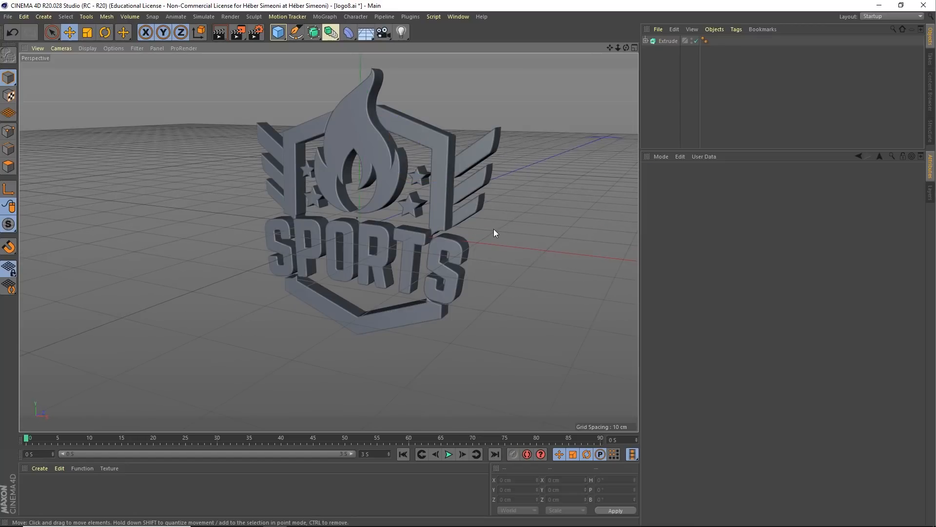
pyautogui.doubleClick(58, 503)
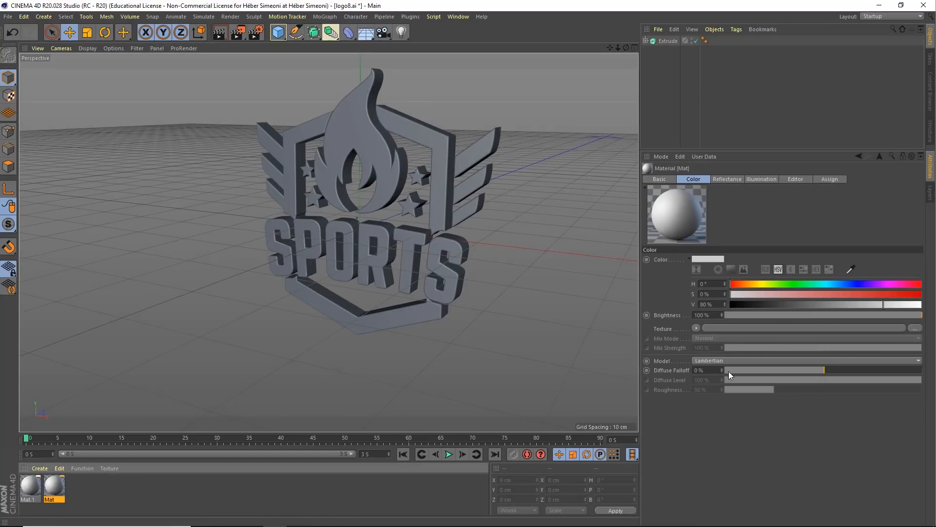
pyautogui.click(766, 284)
pyautogui.click(920, 294)
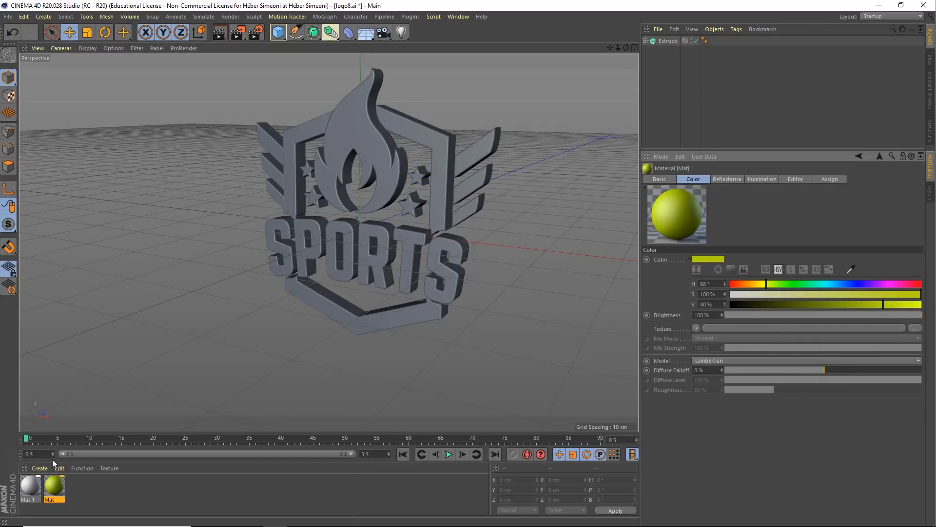
# Step: Color the Mat.1 material red with hue 0° and saturation 100%
pyautogui.click(31, 486)
pyautogui.click(731, 284)
pyautogui.click(921, 294)
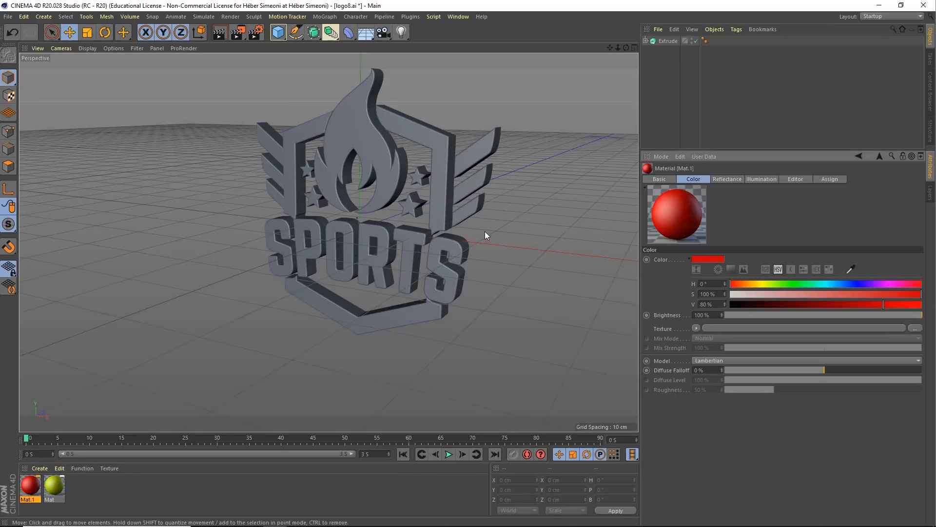
pyautogui.keyDown('alt'); pyautogui.moveTo(404, 272); pyautogui.dragTo(403, 278, button='middle'); pyautogui.keyUp('alt')
pyautogui.keyDown('alt'); pyautogui.moveTo(403, 278); pyautogui.dragTo(400, 264); pyautogui.keyUp('alt')
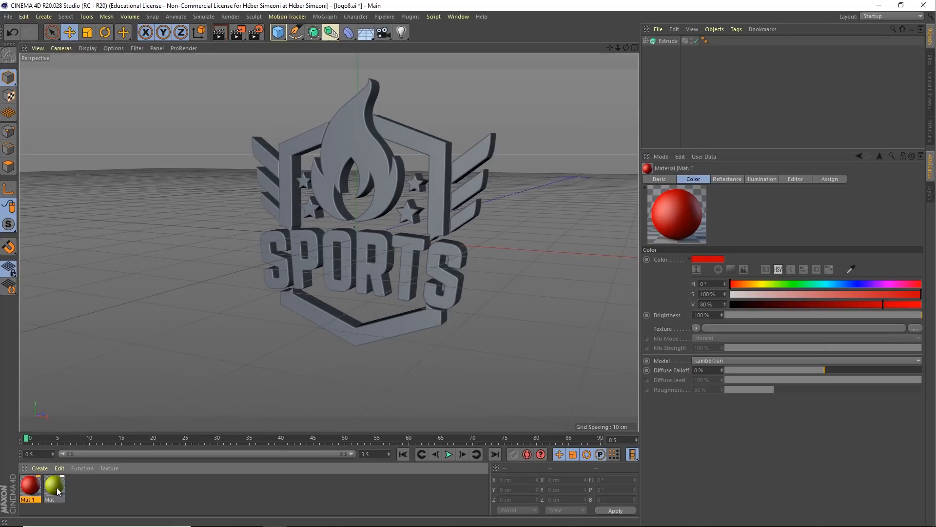
# Step: Apply the yellow-green Mat material to the Fogo group and the red Mat.1 material to the Borda group
pyautogui.click(645, 41)
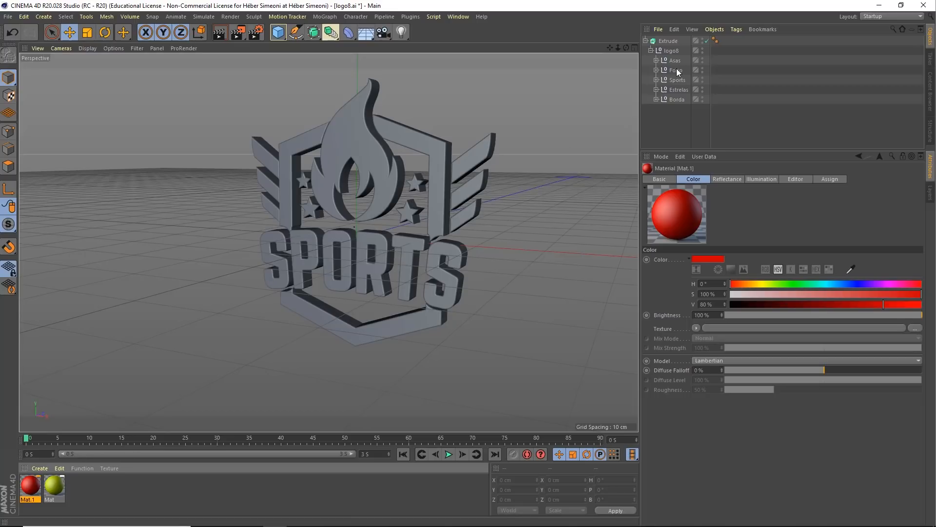
pyautogui.moveTo(676, 69); pyautogui.dragTo(677, 70)
pyautogui.keyDown('alt'); pyautogui.moveTo(302, 200); pyautogui.dragTo(274, 244); pyautogui.keyUp('alt')
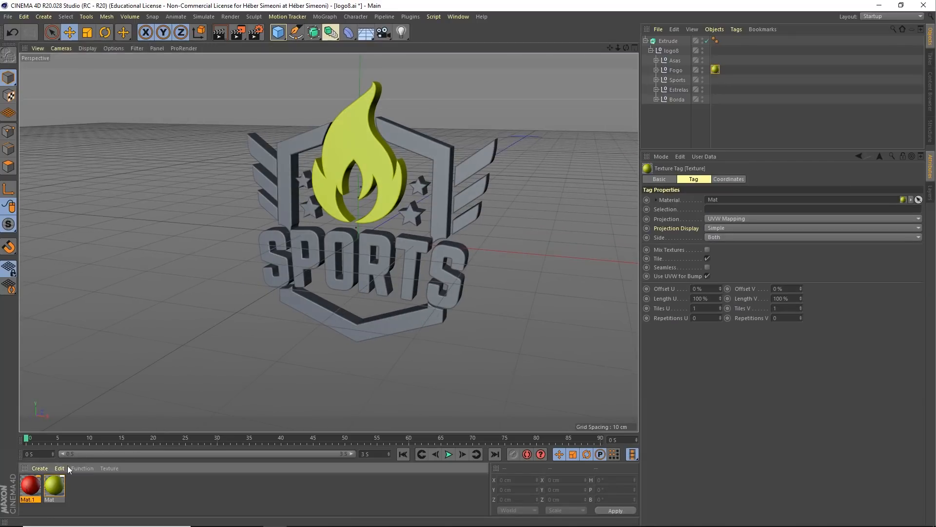
pyautogui.moveTo(676, 98); pyautogui.dragTo(676, 100)
pyautogui.keyDown('alt'); pyautogui.moveTo(332, 239); pyautogui.dragTo(425, 298); pyautogui.keyUp('alt')
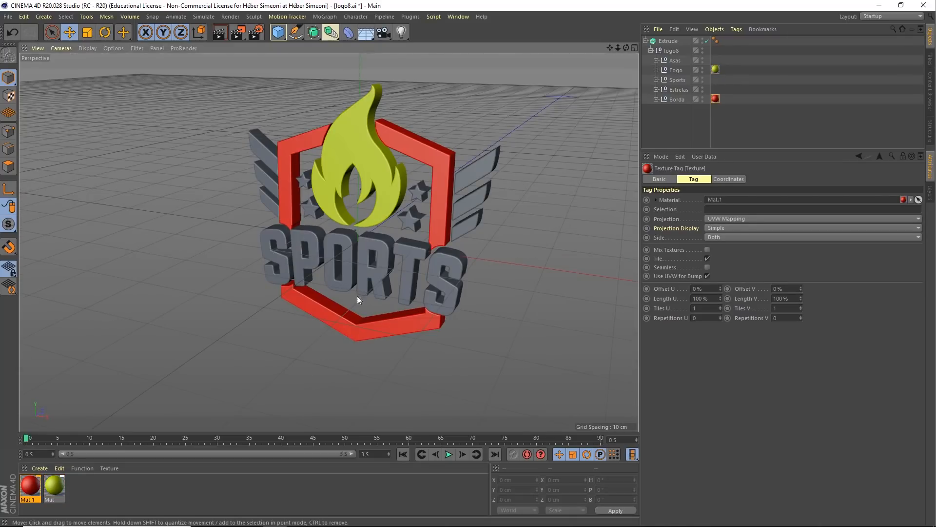
pyautogui.click(671, 127)
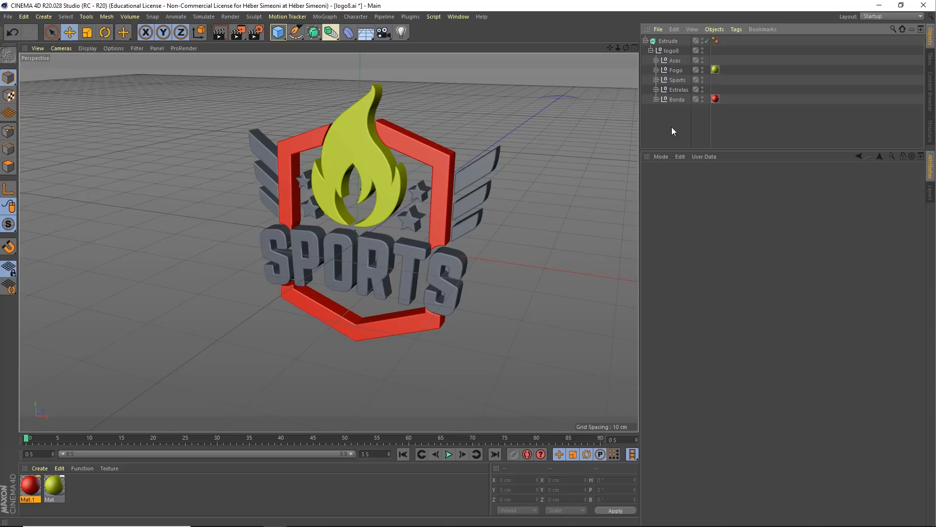
pyautogui.keyDown('alt'); pyautogui.moveTo(319, 159); pyautogui.dragTo(333, 220); pyautogui.keyUp('alt')
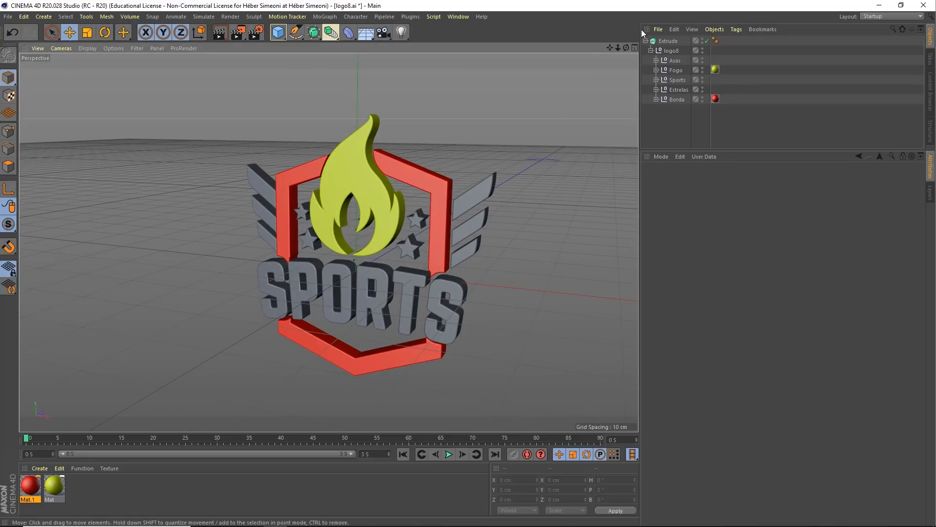
# Step: Review the Extrude object's Hierarchical setting and the child groups with their material tags
pyautogui.click(663, 41)
pyautogui.click(695, 179)
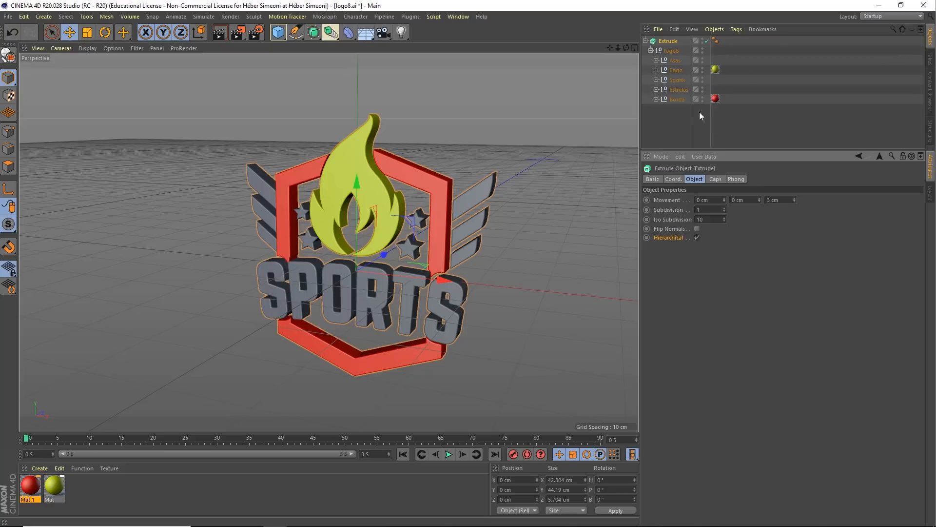
pyautogui.click(677, 80)
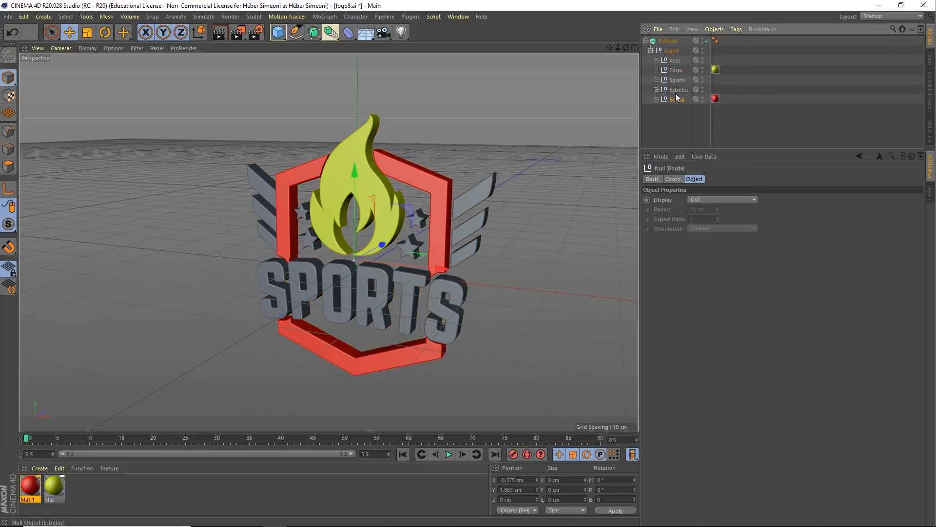
pyautogui.click(676, 71)
pyautogui.click(727, 84)
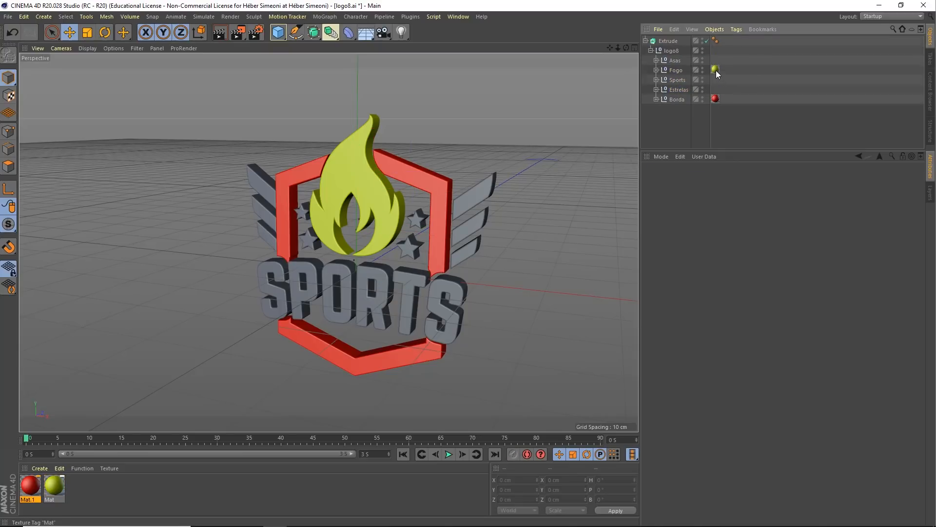
pyautogui.click(715, 70)
pyautogui.click(675, 72)
pyautogui.click(687, 96)
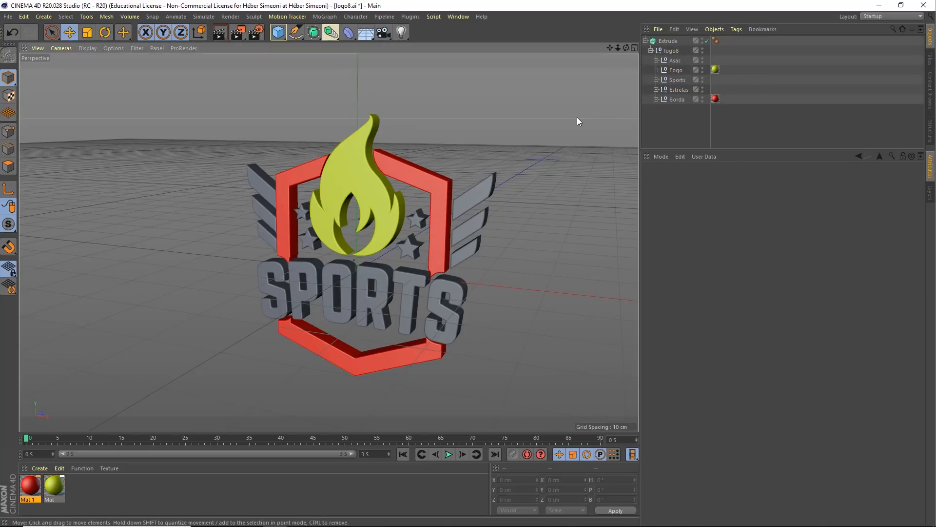
# Step: Import the logo8 Illustrator file again as a separate new project at scale 1 centimeter with connected splines
pyautogui.hotkey('ctrl', 'n')
pyautogui.click(8, 16)
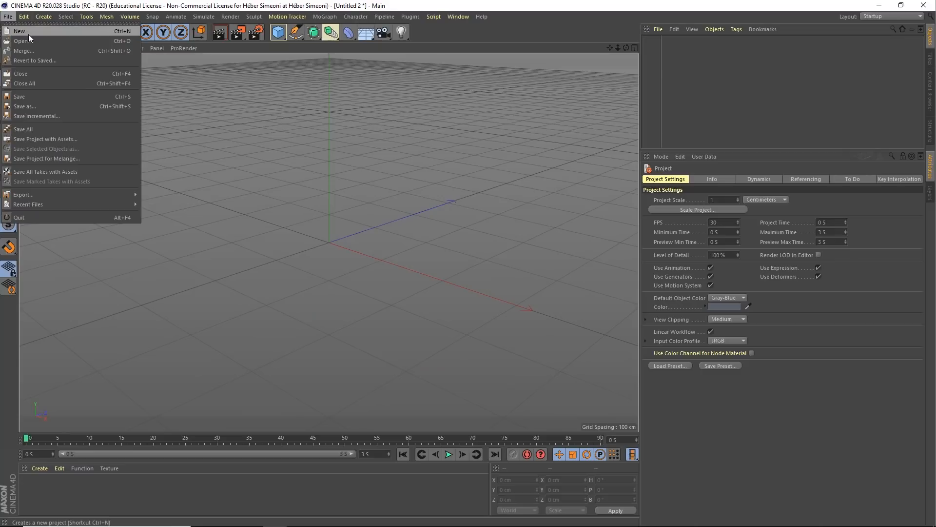
pyautogui.click(28, 34)
pyautogui.doubleClick(151, 130)
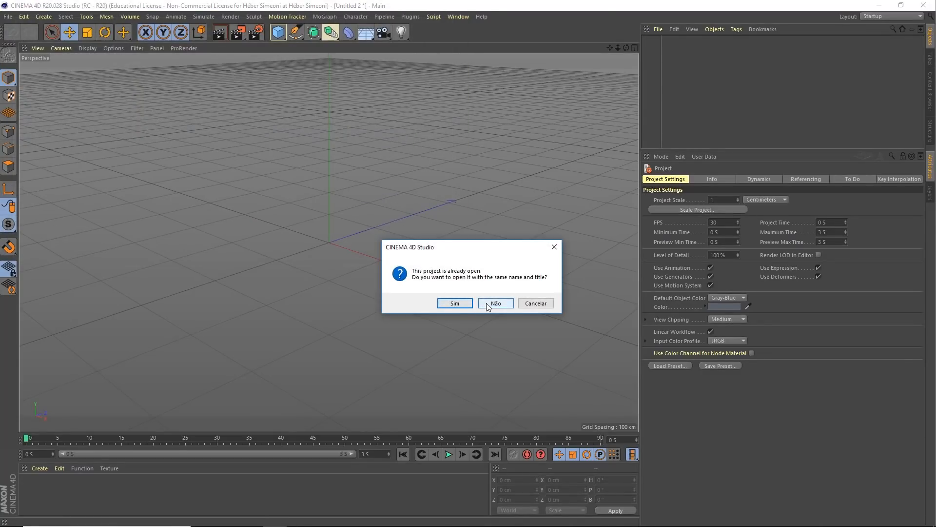
pyautogui.click(487, 304)
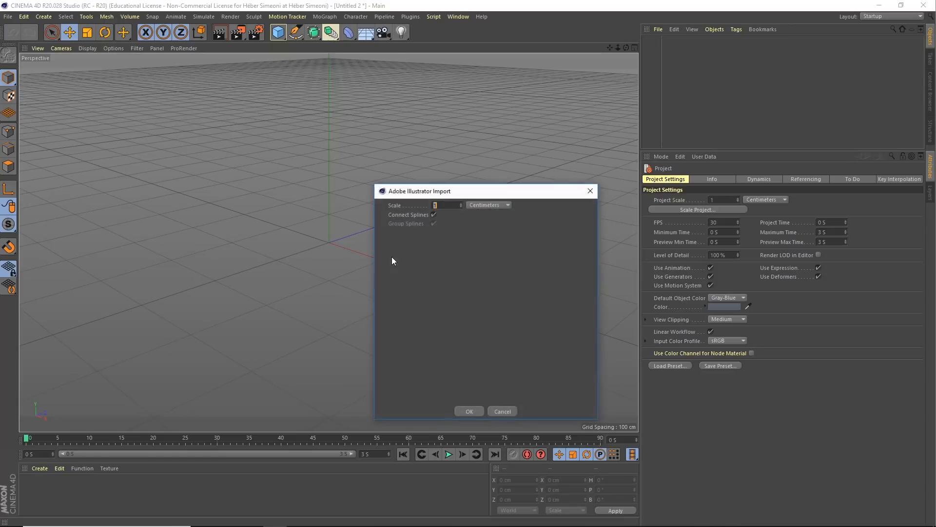
pyautogui.click(469, 411)
pyautogui.press('h')
# Step: Place the imported logo8 group at the world origin
pyautogui.click(665, 41)
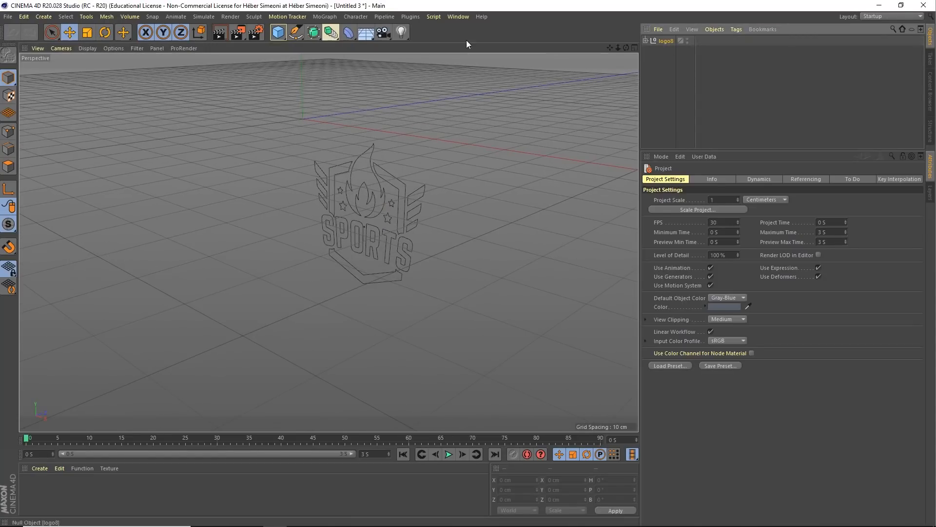
pyautogui.click(86, 16)
pyautogui.click(104, 192)
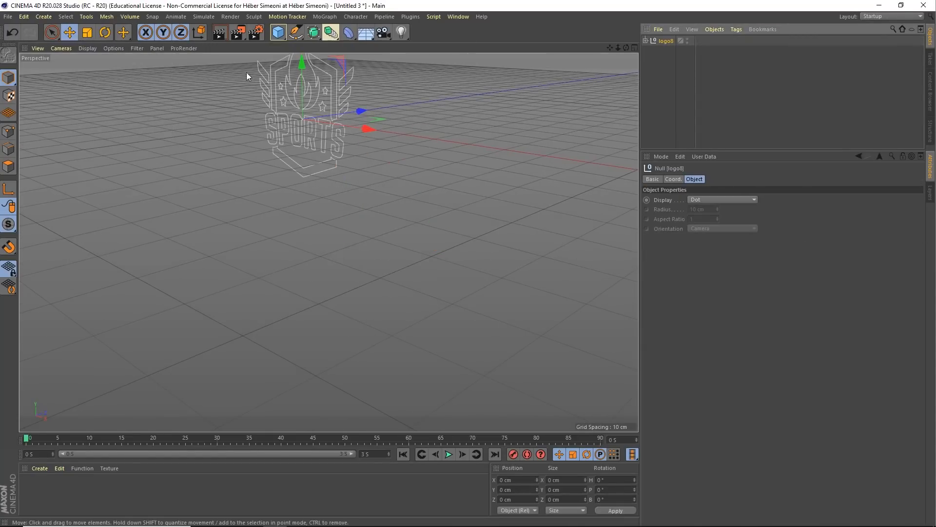
# Step: Add an Extrude object as the parent of the logo8 group
pyautogui.click(314, 32)
pyautogui.keyDown('alt'); pyautogui.click(437, 83); pyautogui.keyUp('alt')
pyautogui.keyDown('alt'); pyautogui.moveTo(315, 135); pyautogui.dragTo(322, 204, button='middle'); pyautogui.keyUp('alt')
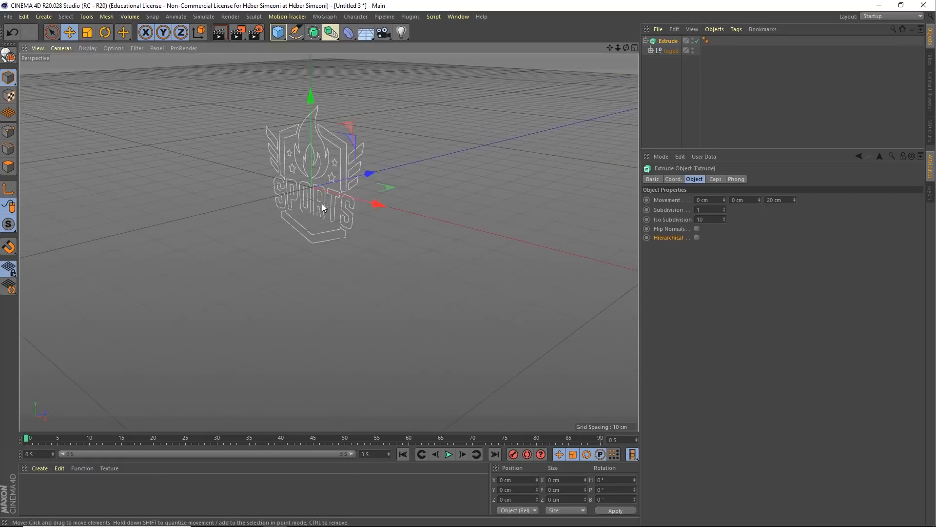
# Step: Enable the Hierarchical option on the Extrude object so the whole logo8 group is extruded
pyautogui.scroll(4, 322, 203)
pyautogui.keyDown('alt'); pyautogui.moveTo(363, 178); pyautogui.dragTo(403, 204, button='middle'); pyautogui.keyUp('alt')
pyautogui.scroll(2, 403, 203)
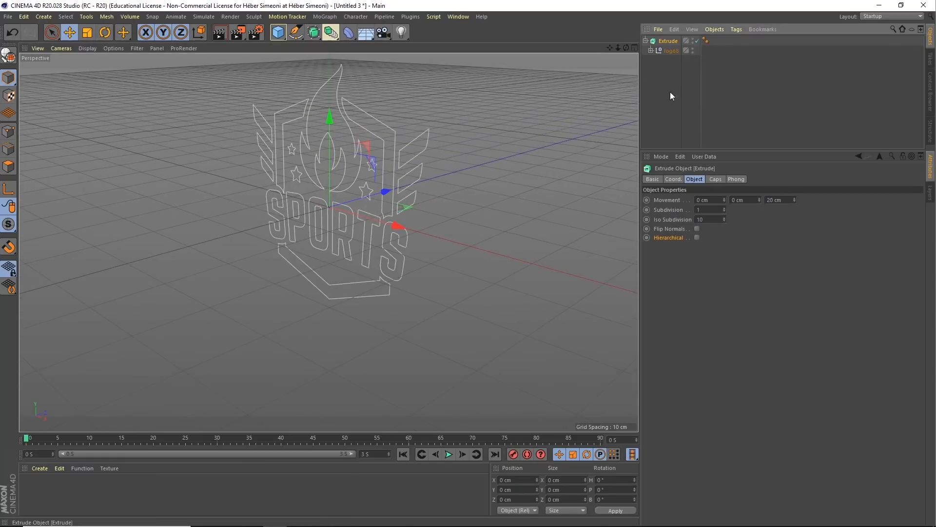
pyautogui.click(697, 238)
pyautogui.keyDown('alt'); pyautogui.moveTo(344, 189); pyautogui.dragTo(362, 230, button='middle'); pyautogui.keyUp('alt')
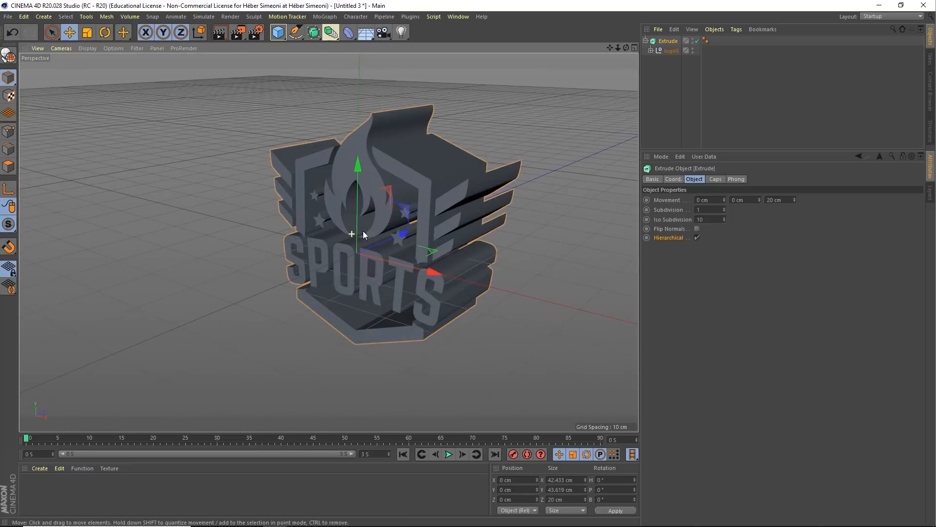
pyautogui.scroll(3, 362, 230)
pyautogui.click(647, 53)
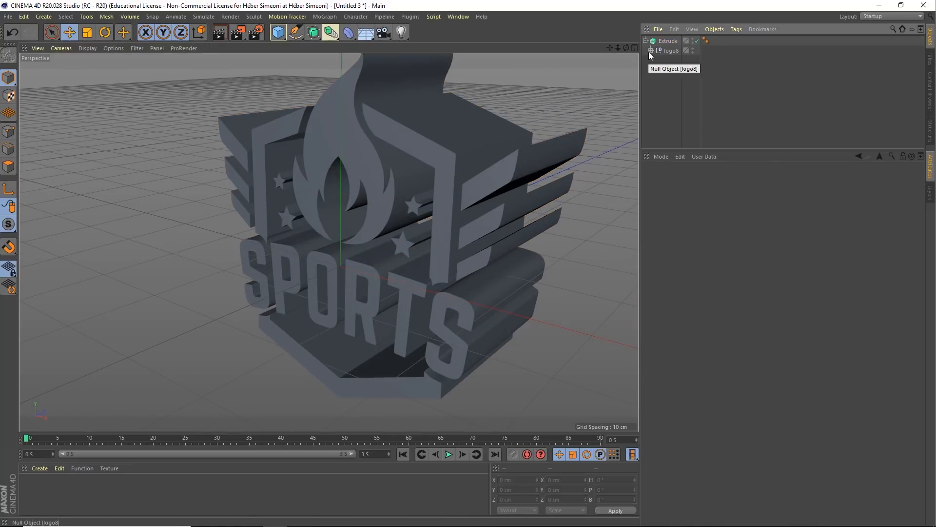
pyautogui.click(650, 50)
pyautogui.click(650, 51)
# Step: Create two new materials, one fully saturated red and one green with hue 90°, saturation 100% and value 89%
pyautogui.doubleClick(92, 492)
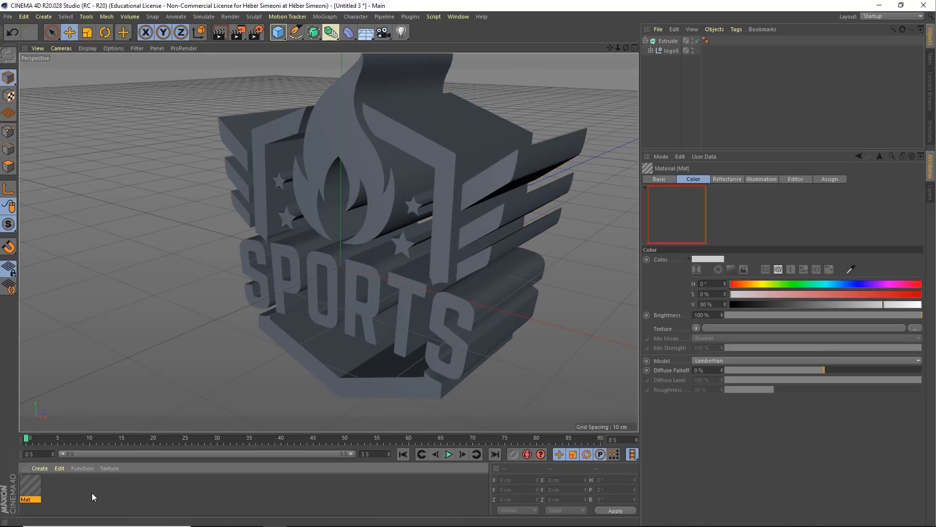
pyautogui.doubleClick(92, 492)
pyautogui.moveTo(794, 294); pyautogui.dragTo(924, 295)
pyautogui.click(26, 483)
pyautogui.moveTo(759, 285); pyautogui.dragTo(778, 286)
pyautogui.click(921, 296)
pyautogui.click(900, 305)
# Step: Assign the green material to the Extrude object, try the red one on Path 1 inside logo8, and delete that red texture tag
pyautogui.click(651, 51)
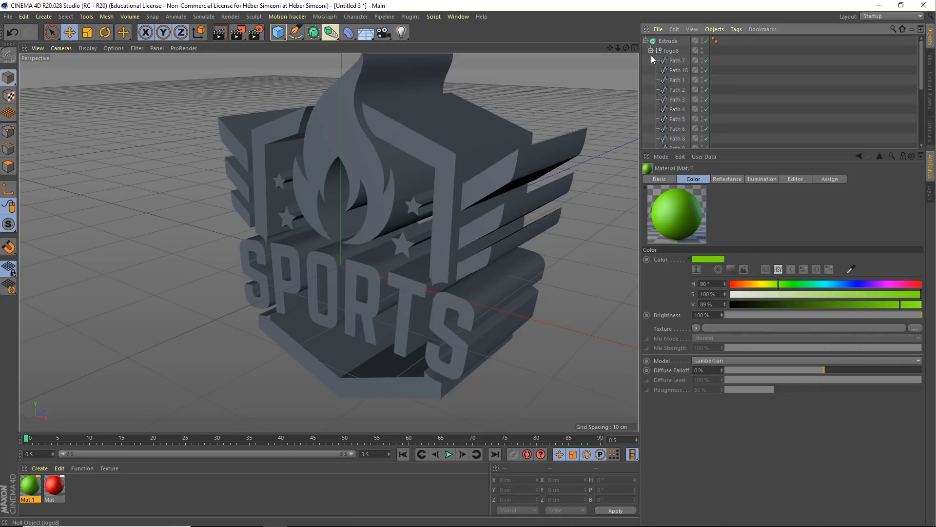
pyautogui.moveTo(669, 79); pyautogui.dragTo(721, 41)
pyautogui.click(715, 80)
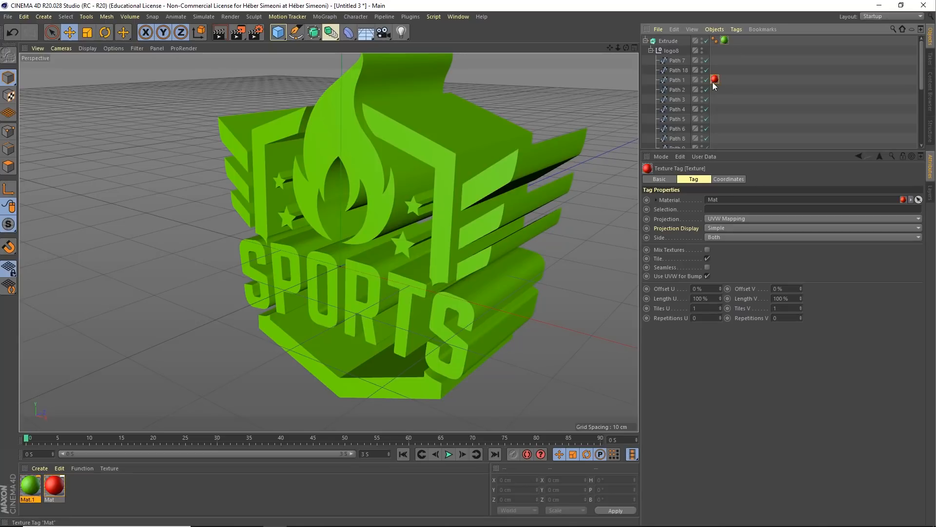
pyautogui.press('Delete')
pyautogui.keyDown('alt'); pyautogui.moveTo(442, 182); pyautogui.dragTo(482, 213); pyautogui.keyUp('alt')
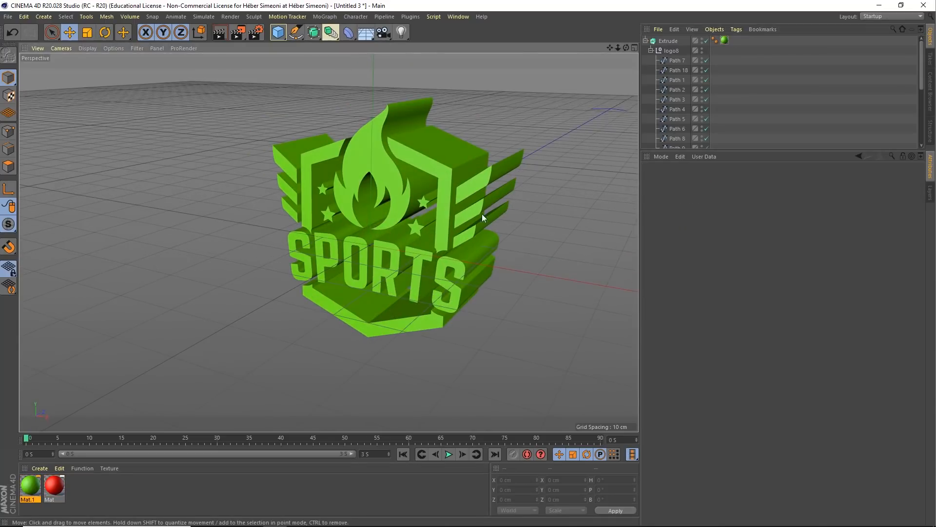
# Step: Switch to the logo8.ai project and examine the material tags on the Fogo, Estrelas and Borda groups
pyautogui.press('v')
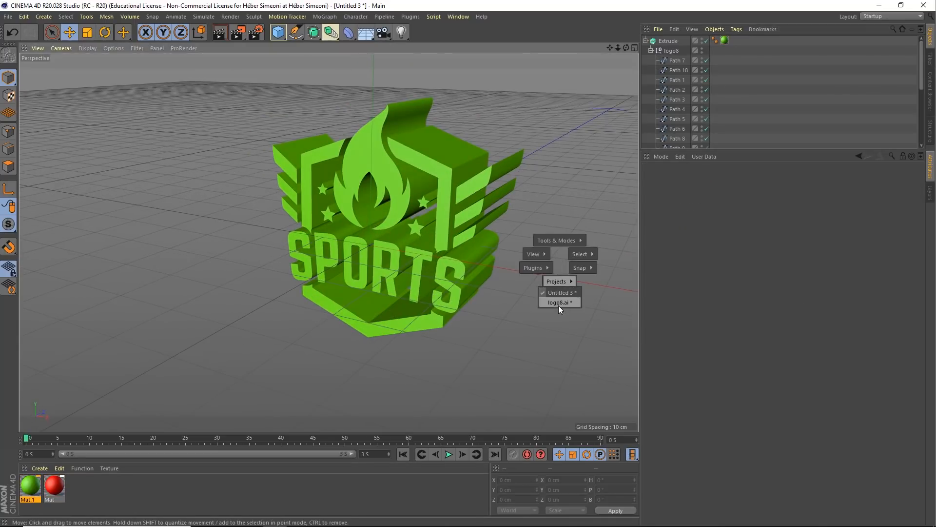
pyautogui.click(558, 302)
pyautogui.click(679, 89)
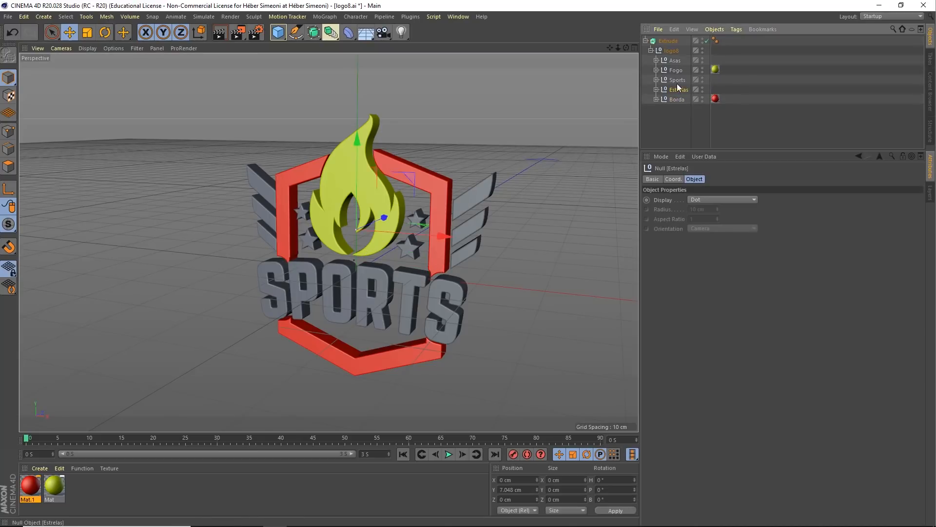
pyautogui.click(750, 73)
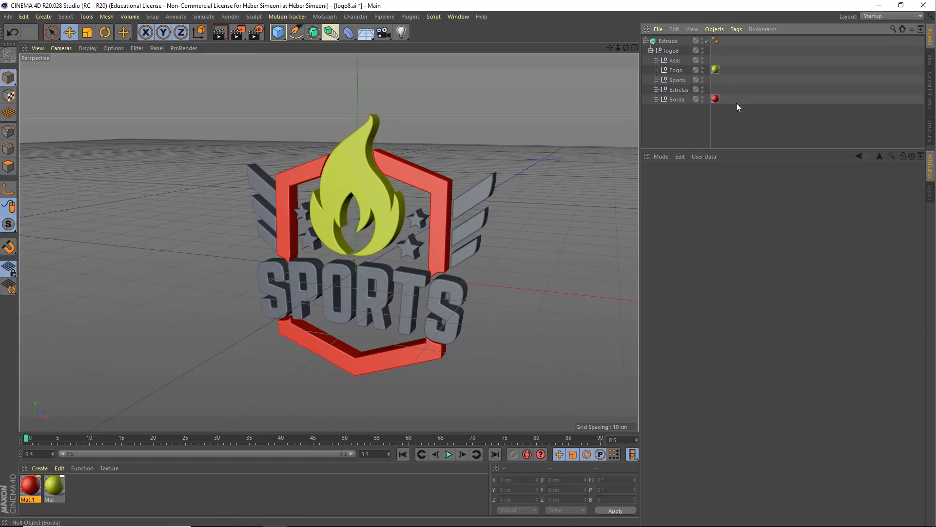
pyautogui.click(675, 71)
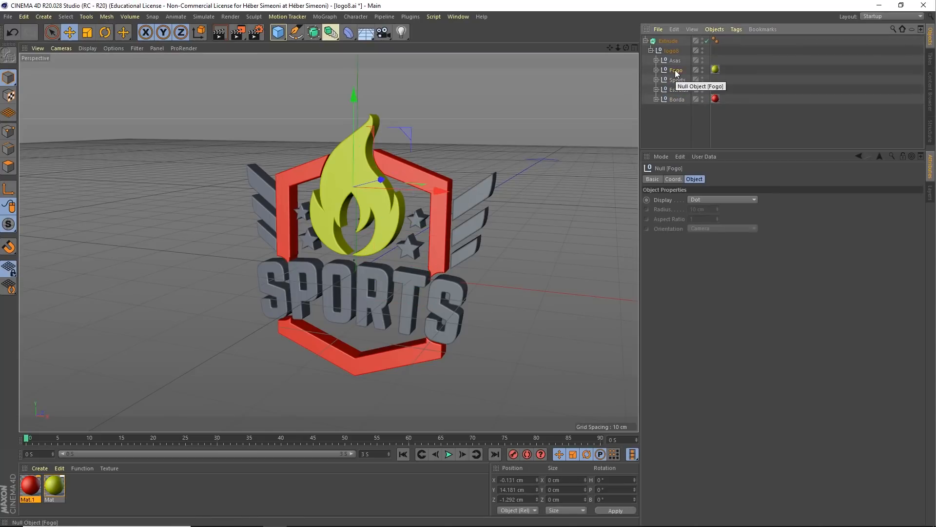